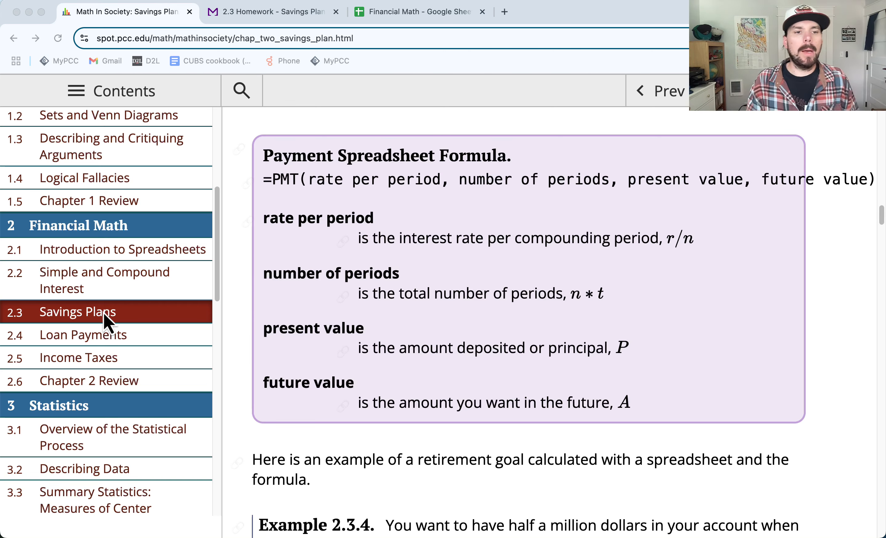
Review the PMT payment formula on the Savings Plans page, examining its rate, periods, present value and future value arguments
click(87, 314)
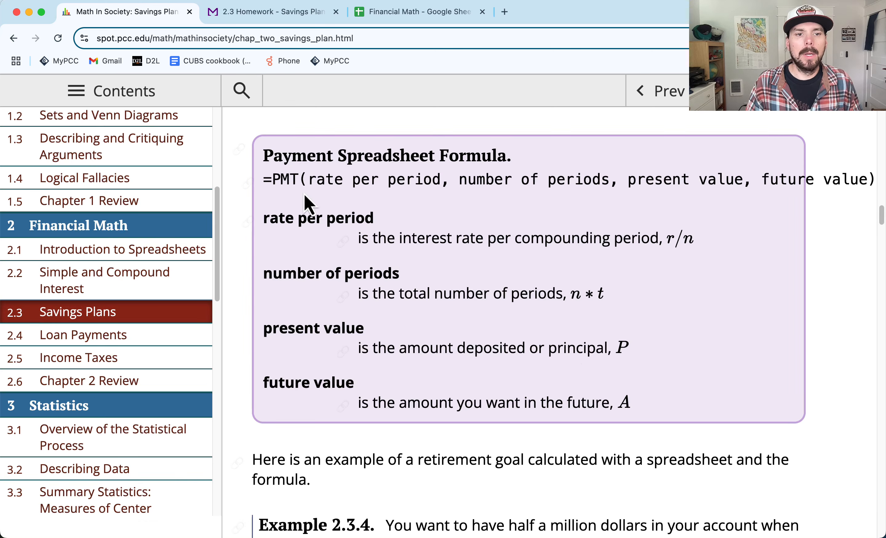
drag(272, 181, 299, 180)
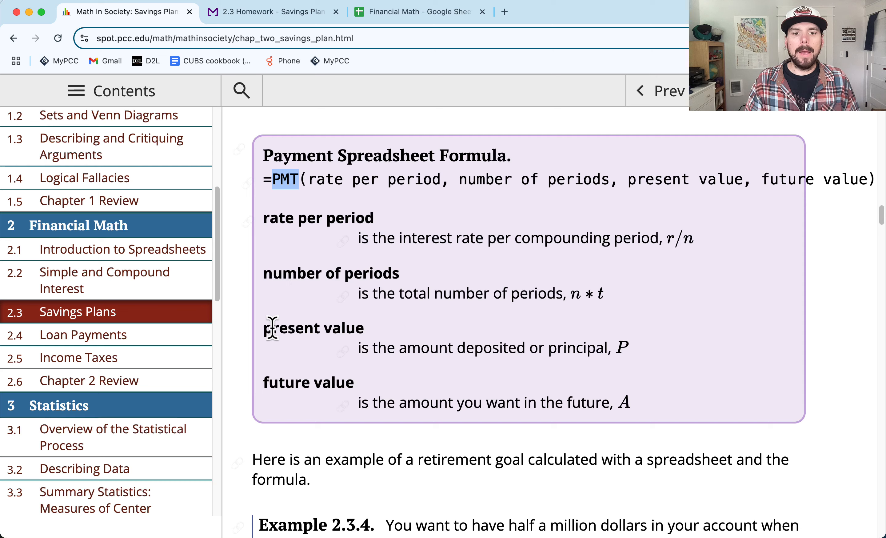
drag(258, 331, 393, 320)
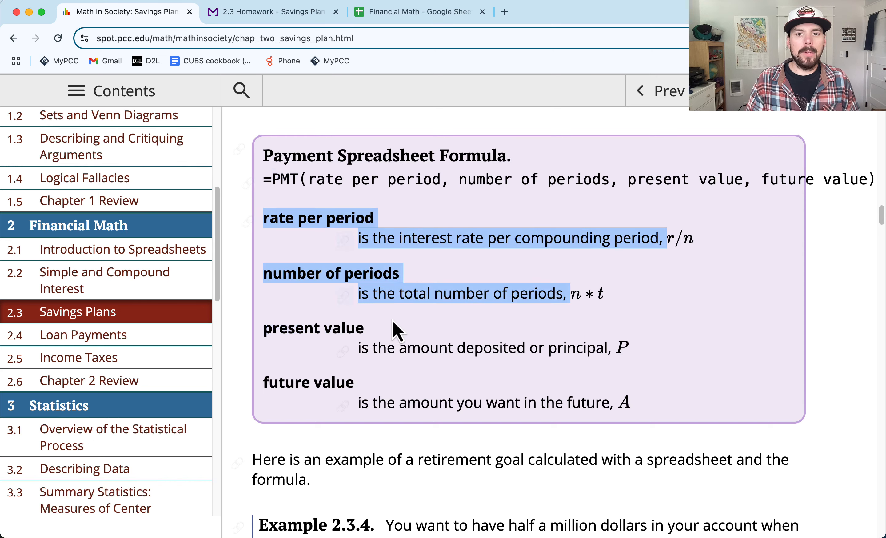
click(397, 330)
drag(262, 328, 361, 330)
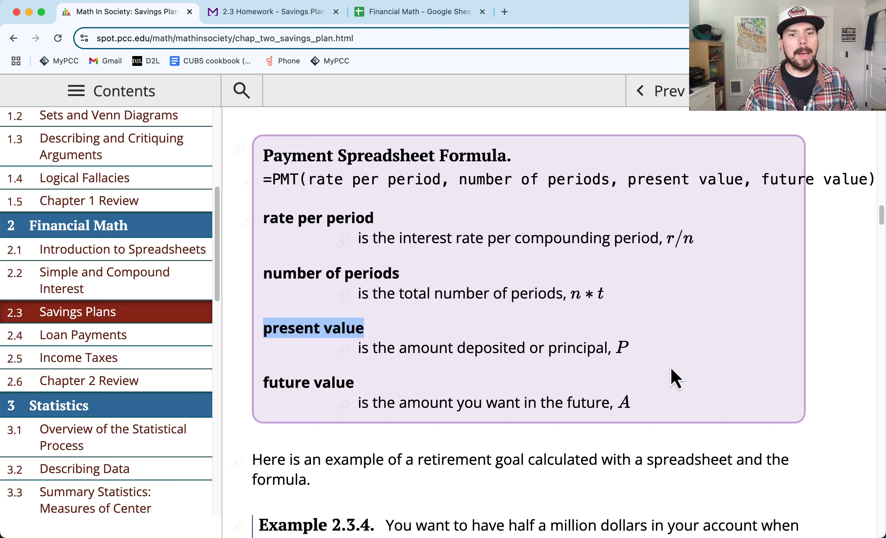
drag(310, 383, 346, 384)
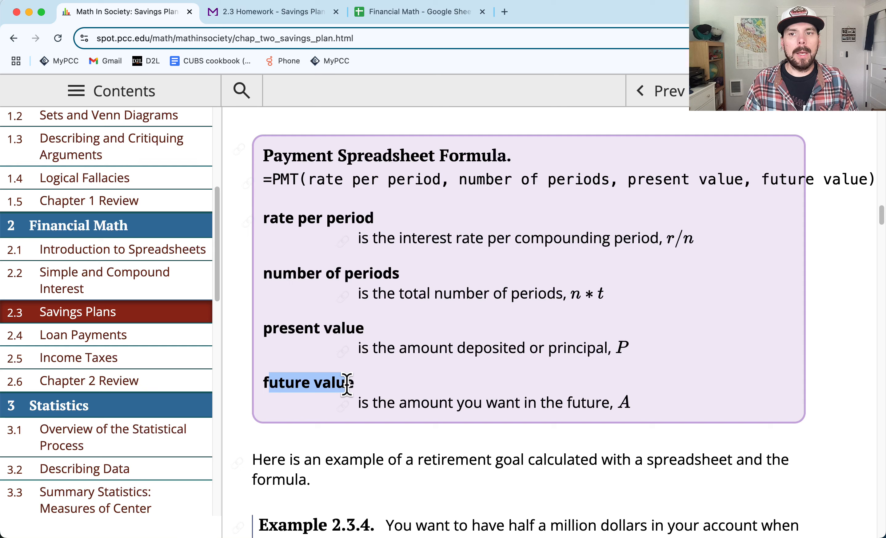
drag(626, 179, 866, 175)
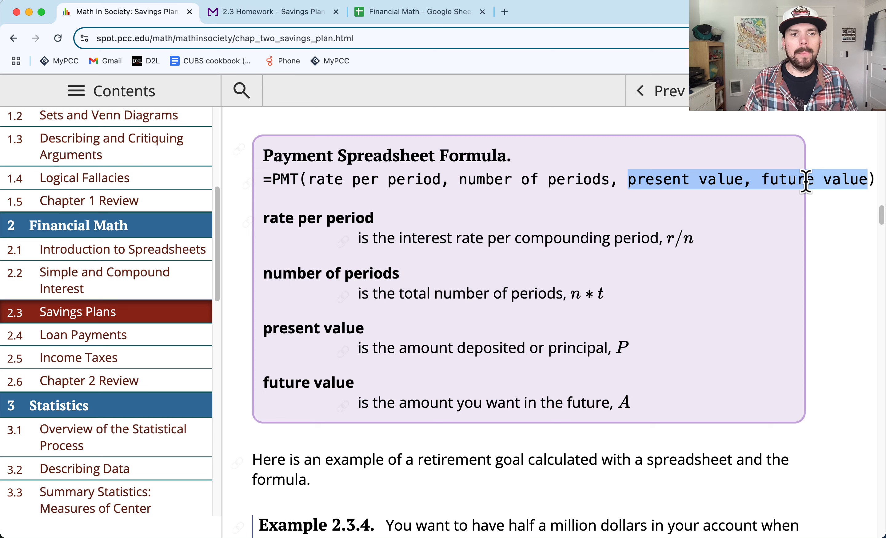
Switch to the 2.3 Homework page and read Question 1 for the retirement goal, time, interest rate and deposit frequency
click(253, 15)
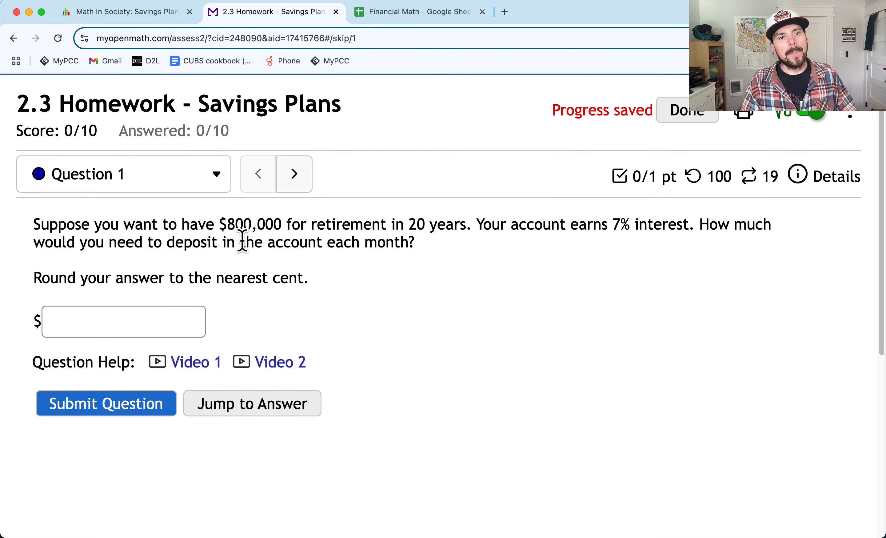
drag(225, 222, 278, 225)
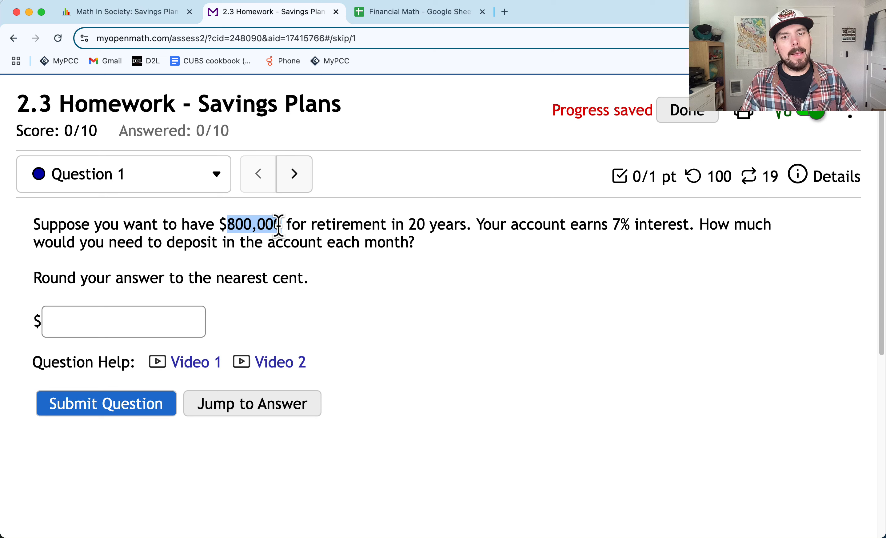
drag(409, 224, 425, 226)
drag(612, 223, 635, 227)
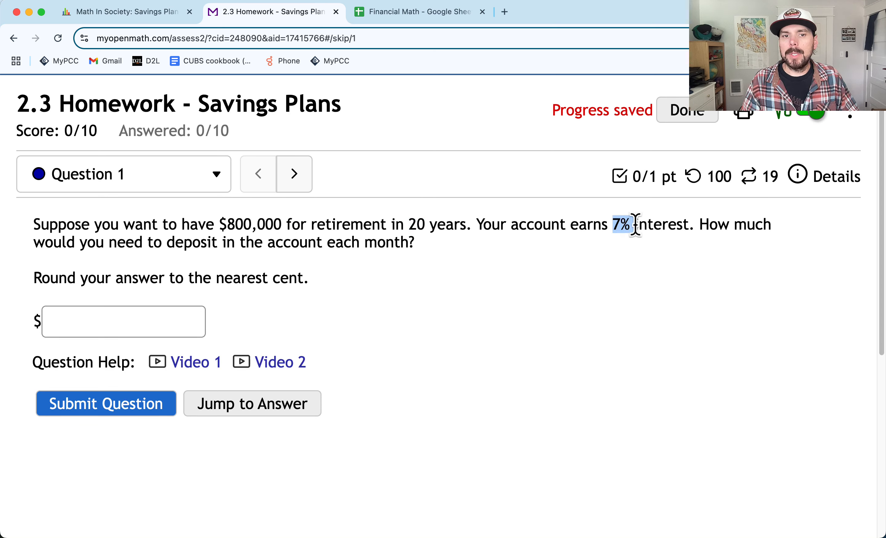
drag(166, 242, 421, 250)
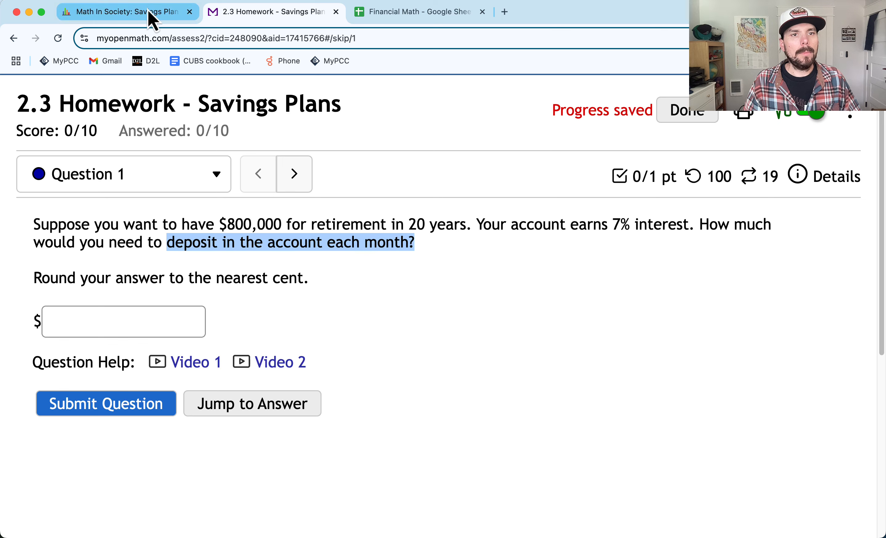
Switch to the Financial Math spreadsheet and open the Compound find PV sheet
click(390, 16)
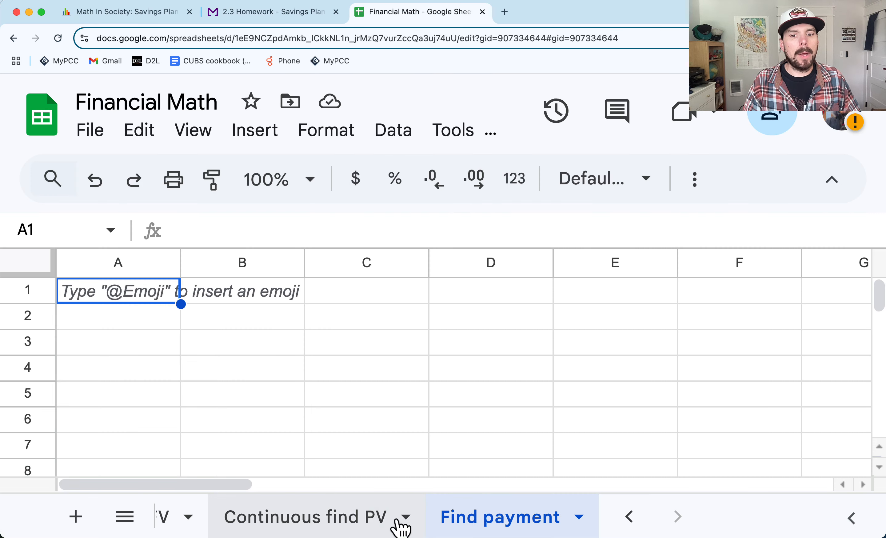
click(318, 526)
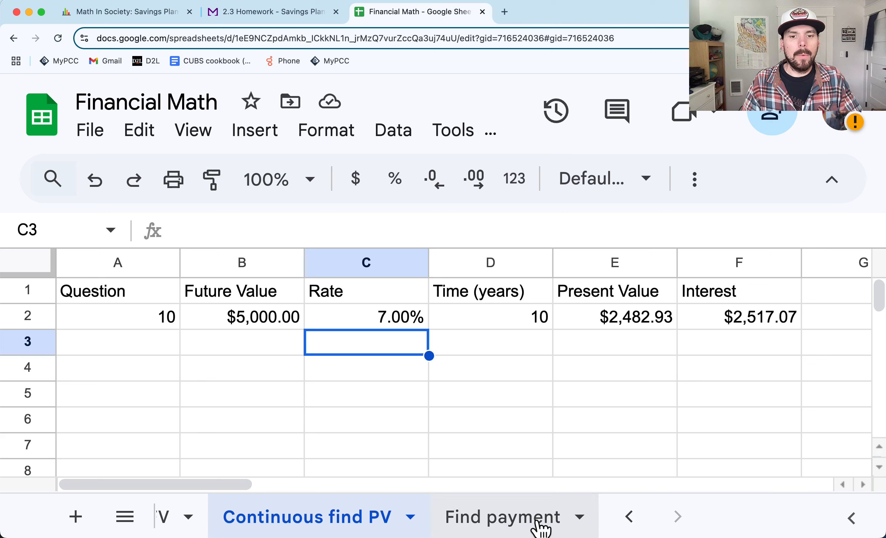
click(510, 524)
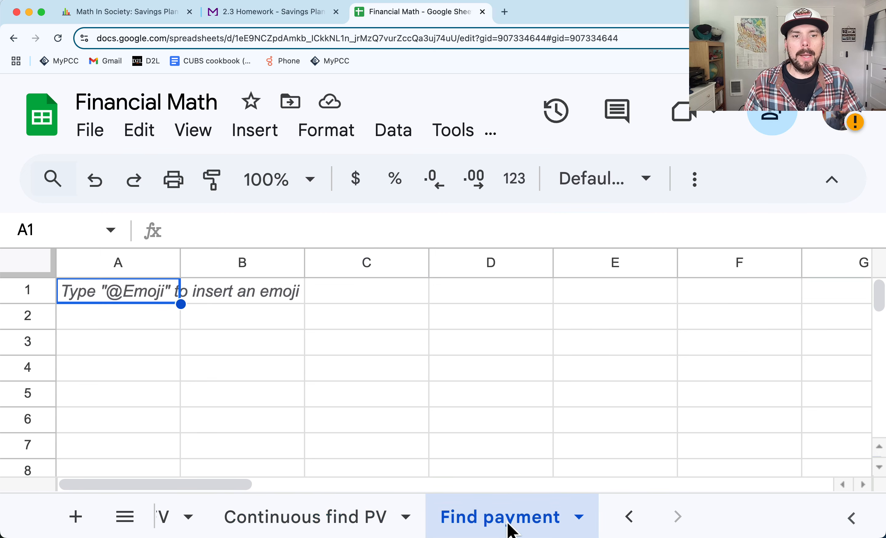
click(341, 526)
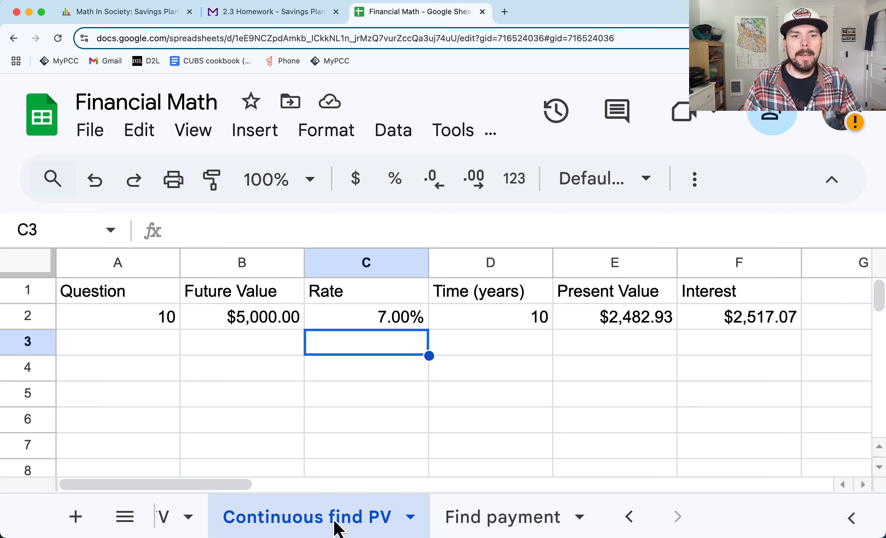
click(164, 521)
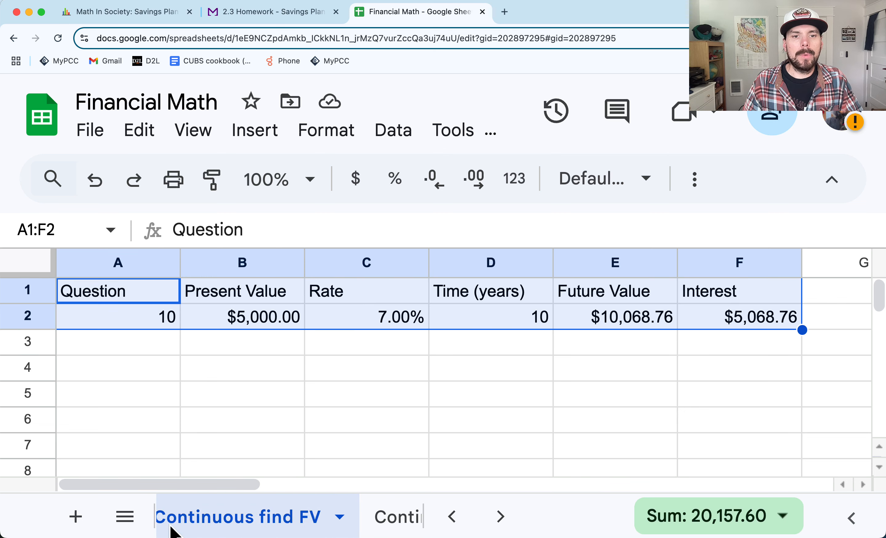
click(453, 517)
click(269, 514)
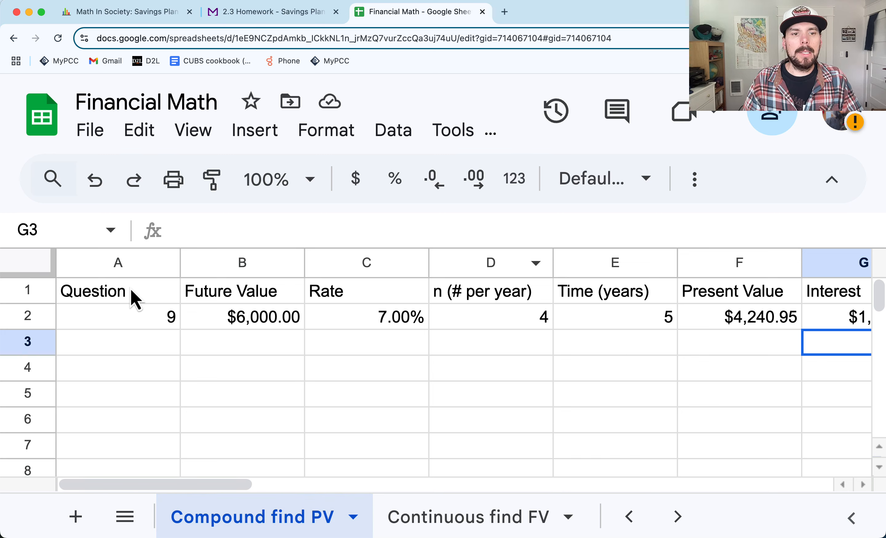
Copy the headings and values in A1:G2 of Compound find PV into the Find payment sheet, starting at A1
drag(114, 296, 684, 332)
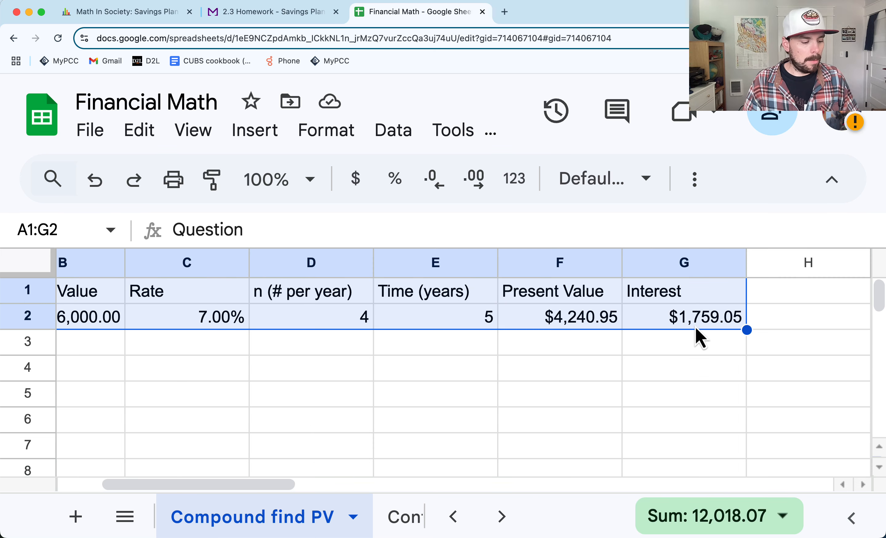
key(super+v)
key(super+z)
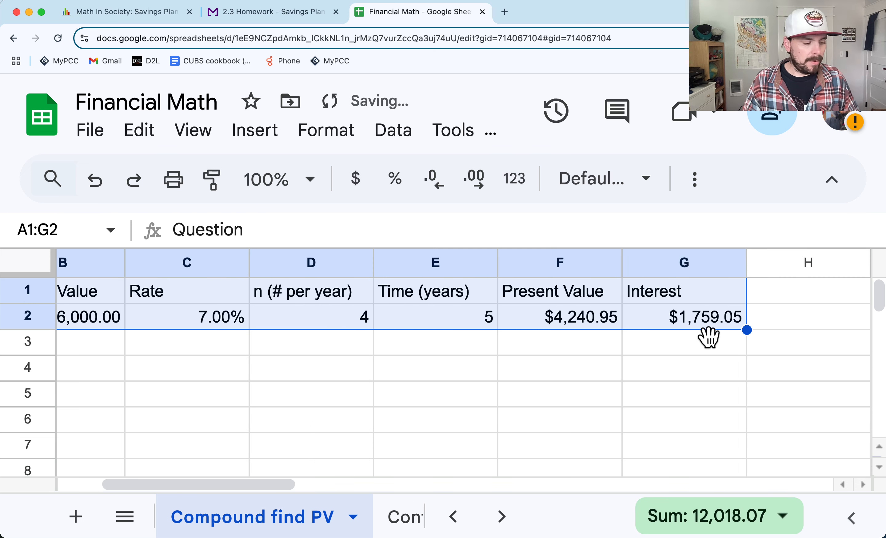
key(super+c)
click(502, 516)
click(501, 515)
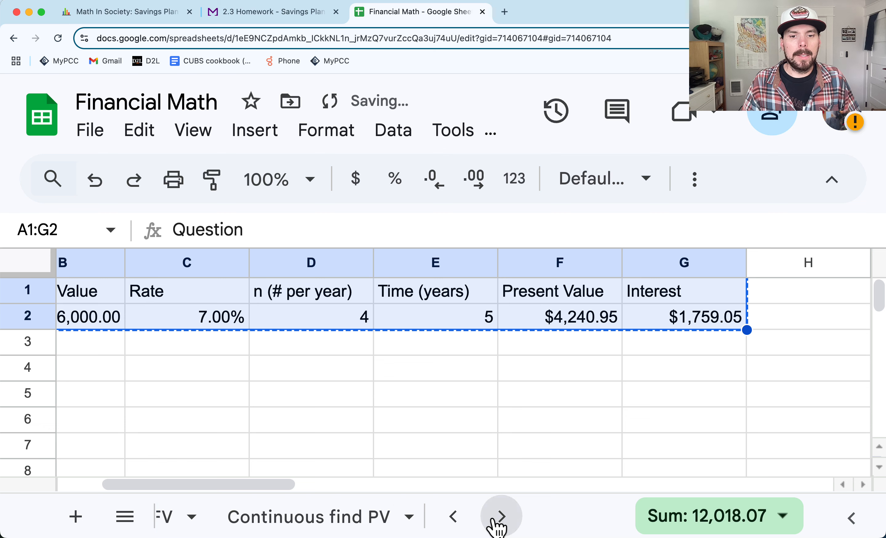
click(502, 516)
click(325, 534)
key(super+v)
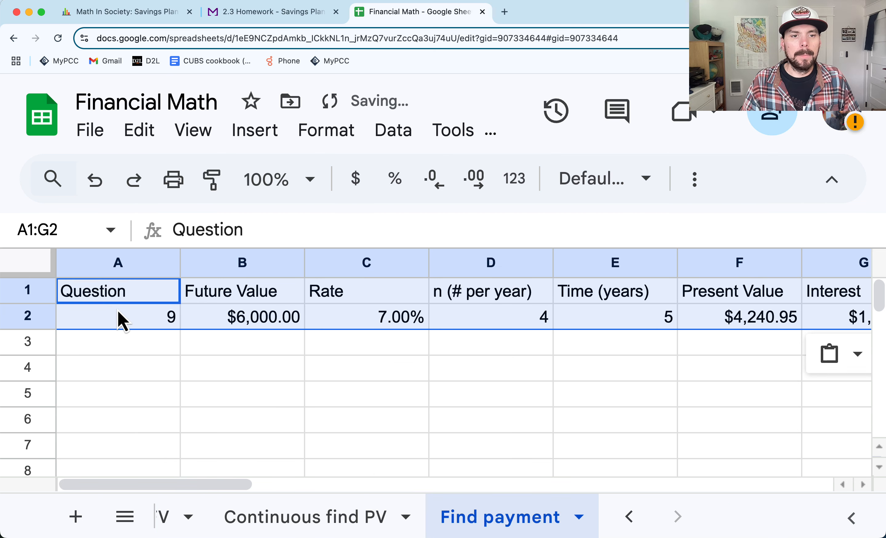
Set the question number in cell A2 of the Find payment sheet to 1
click(130, 301)
click(134, 315)
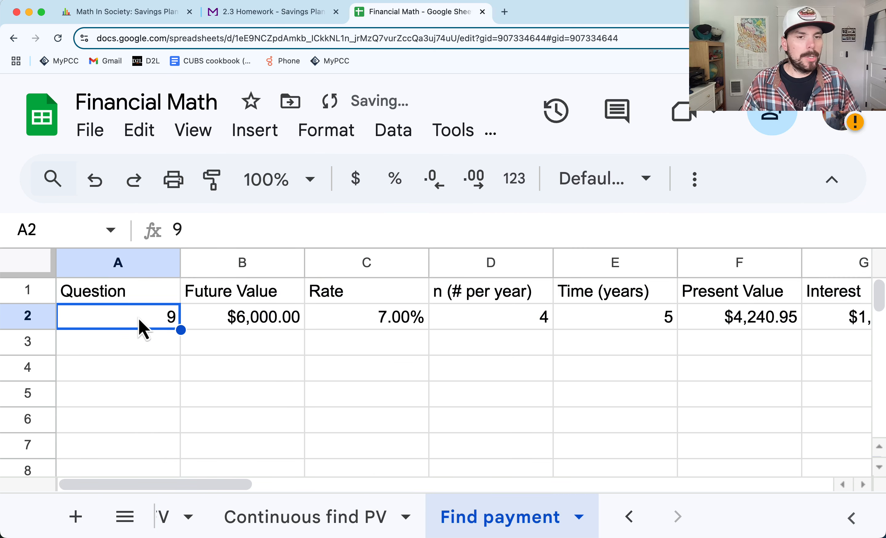
text(1)
click(518, 518)
click(419, 429)
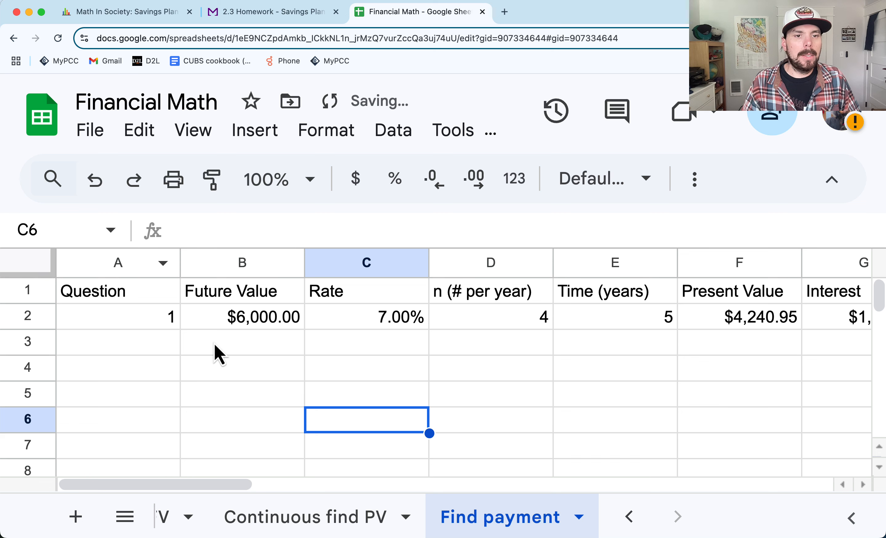
Compare the Find payment sheet with the homework question, checking the Future Value, Rate, n and Time columns
click(331, 521)
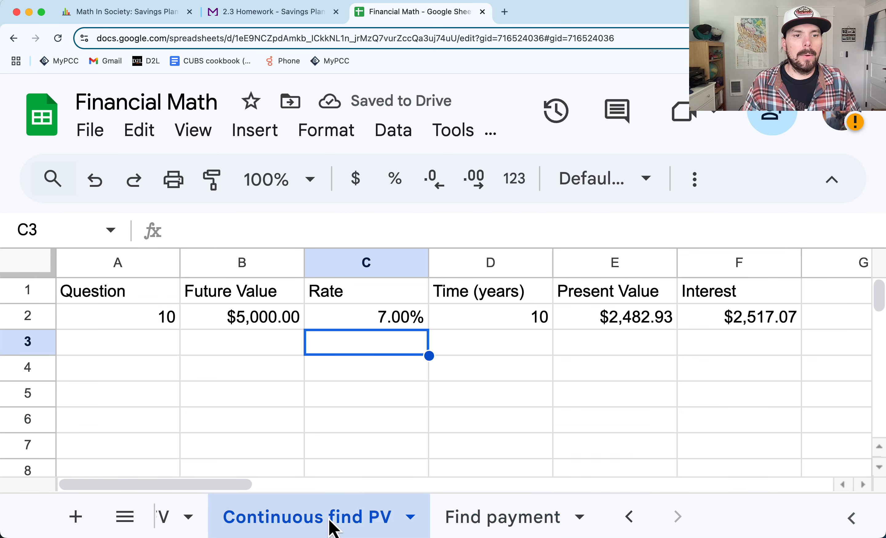
click(478, 522)
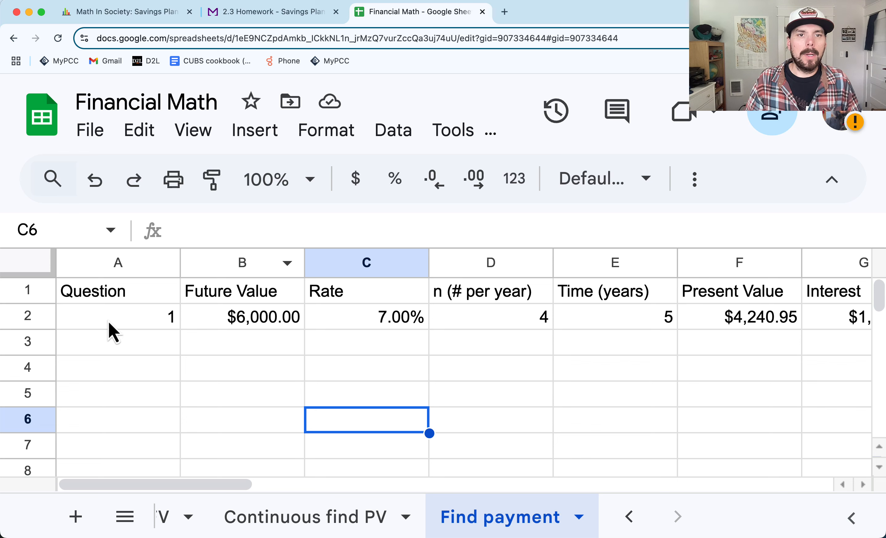
click(259, 16)
click(371, 18)
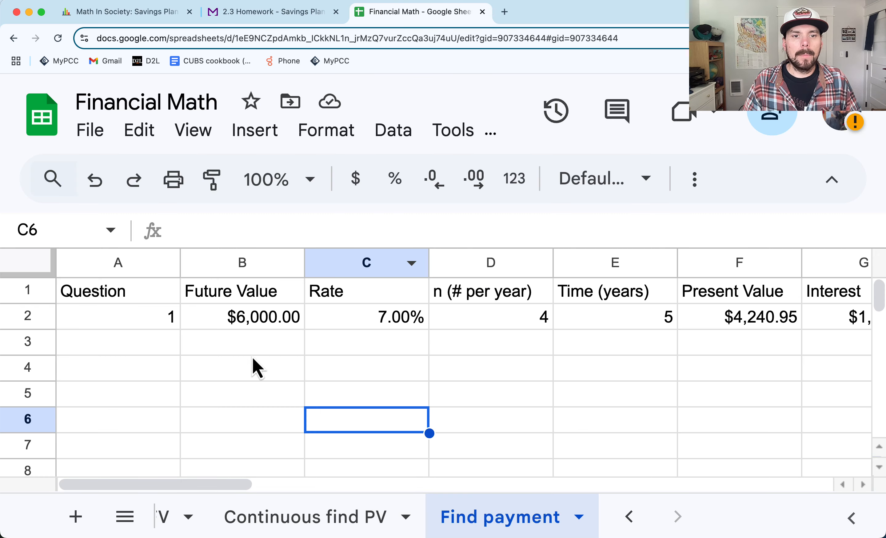
drag(221, 297, 229, 317)
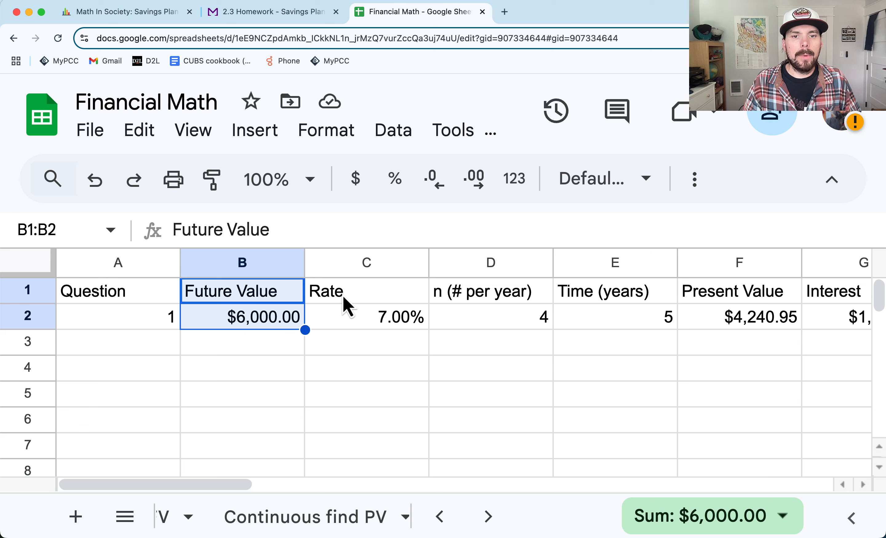
drag(343, 296, 587, 327)
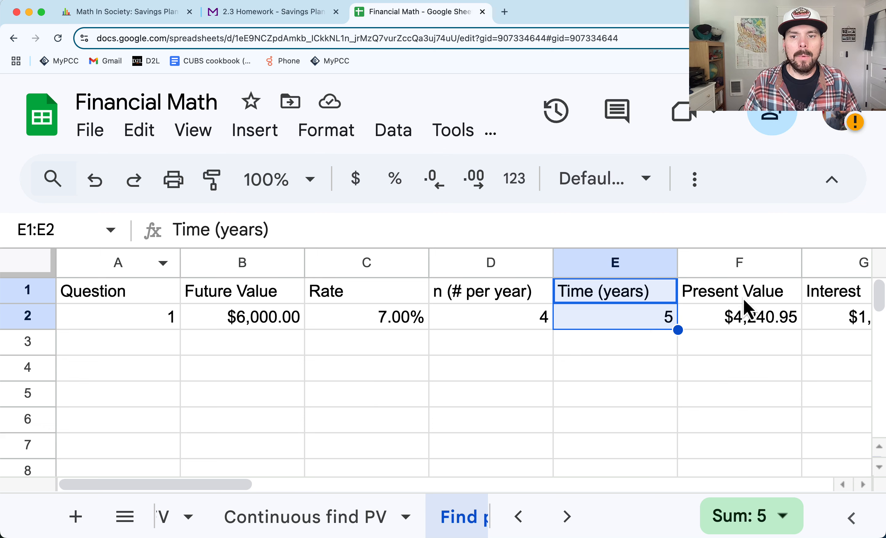
Replace the Present Value formula in F2 of the Find payment sheet with 0
drag(243, 490, 402, 351)
click(362, 320)
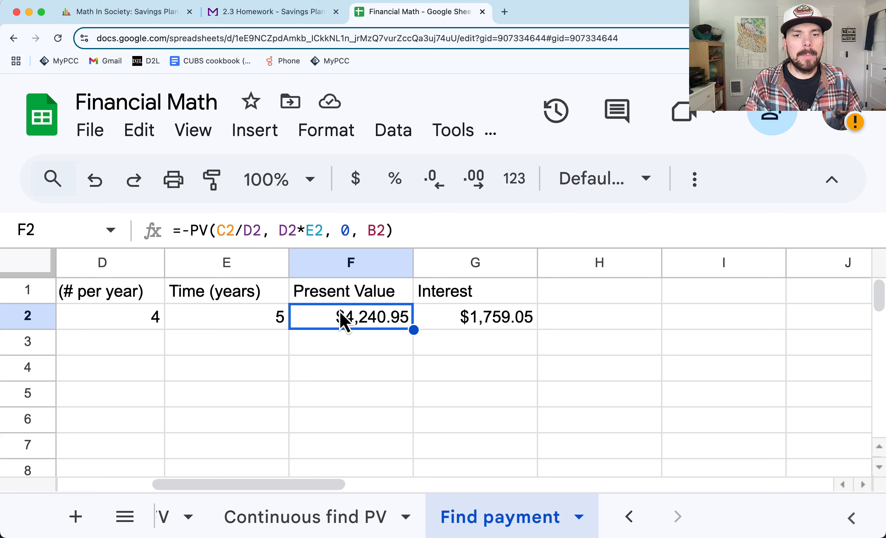
text(0)
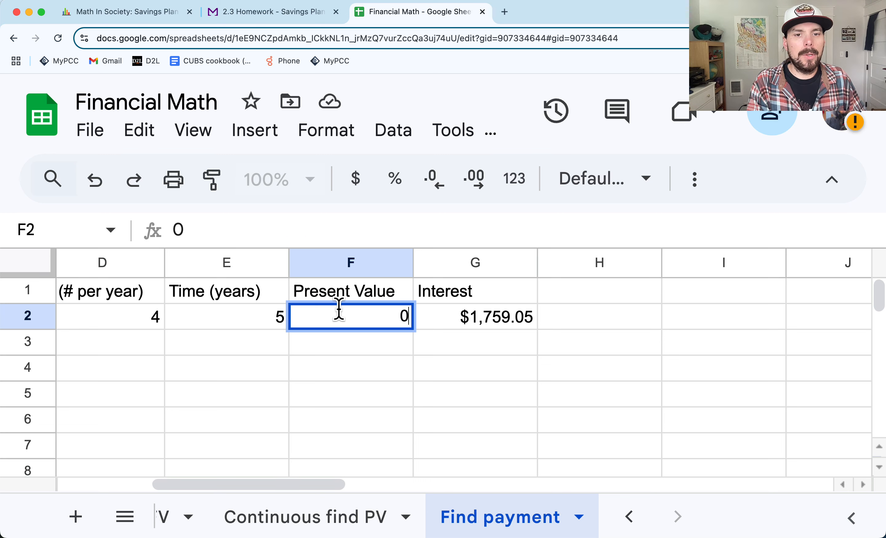
key(Return)
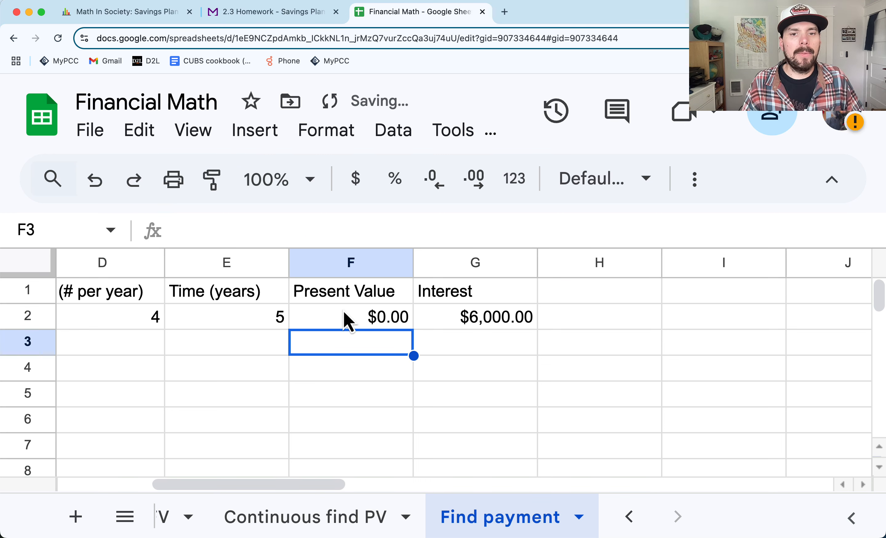
click(349, 315)
key(Delete)
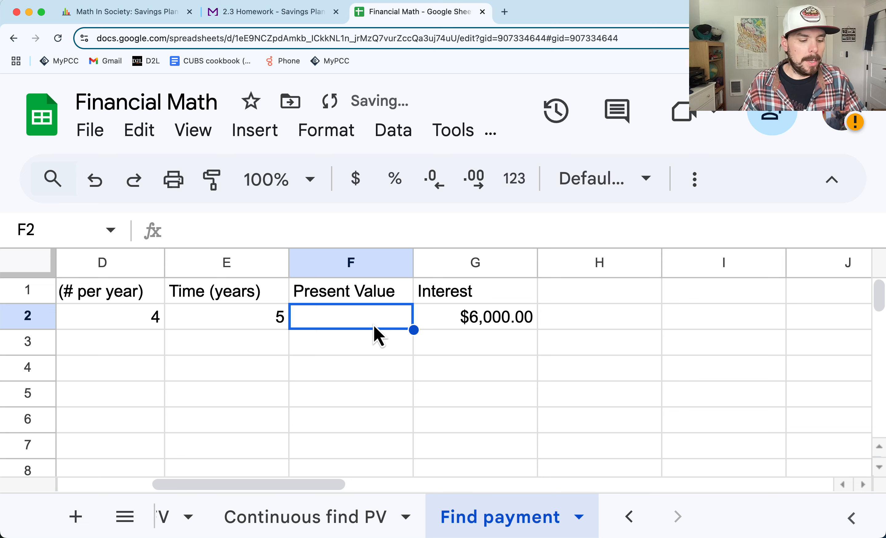
text(0)
key(Return)
click(393, 371)
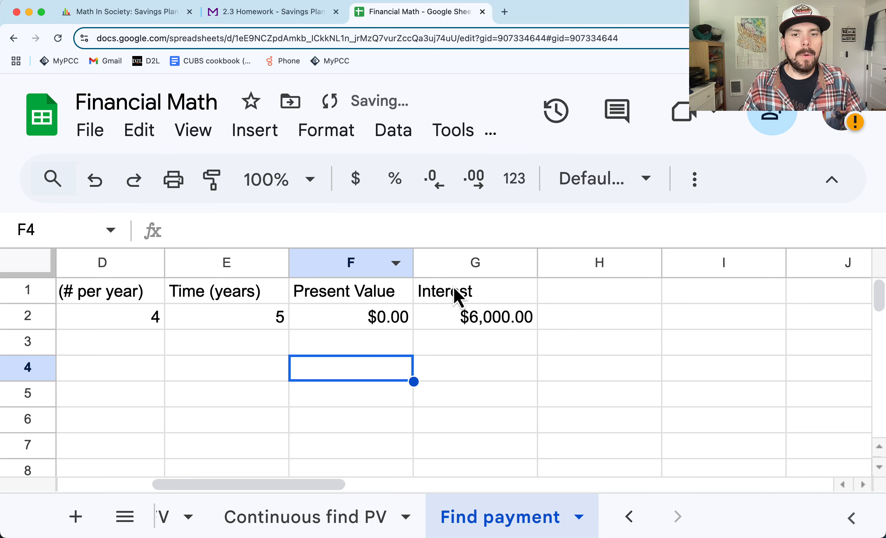
Delete the Interest heading and its value from G1:G2
drag(455, 294, 463, 319)
key(Delete)
click(464, 369)
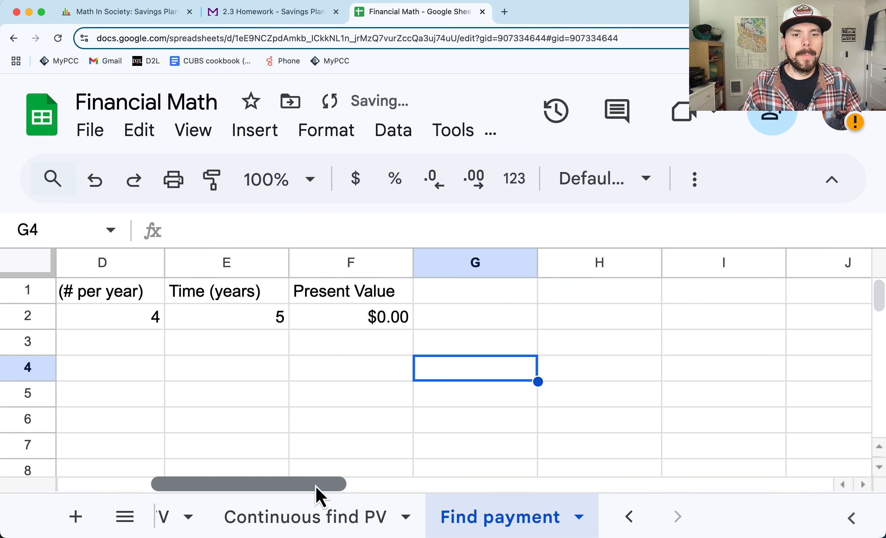
Check the savings goal in the homework question and set the Future Value in B2 to 800,000
scroll(317, 486, left, 5)
click(217, 317)
click(213, 8)
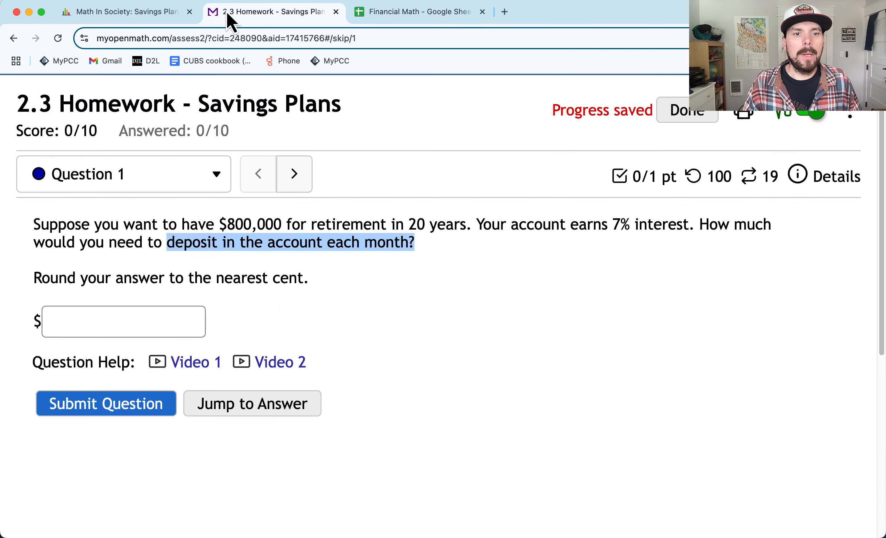
click(417, 15)
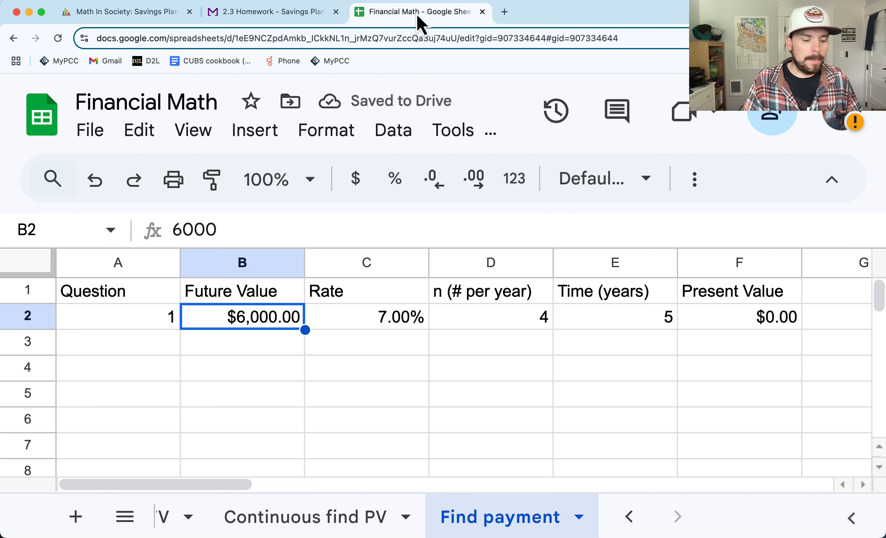
text(800,000)
key(Tab)
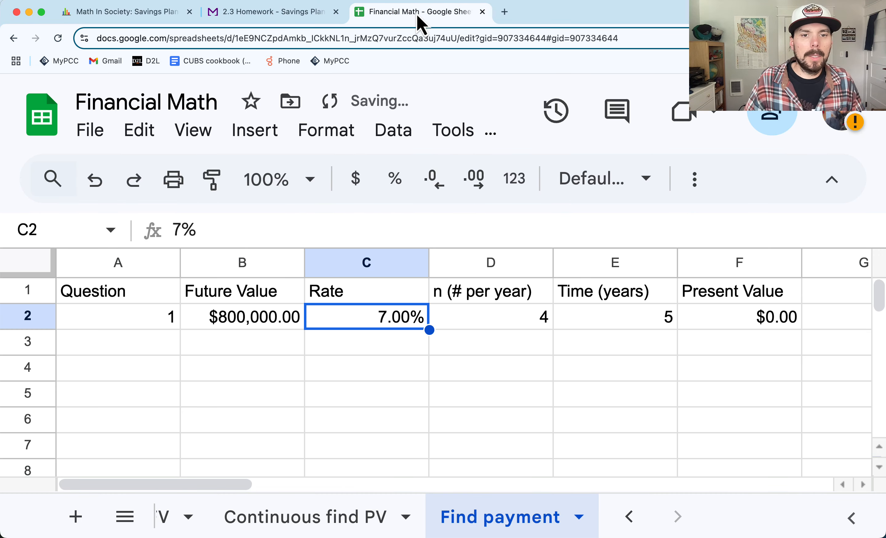
key(Tab)
text(20)
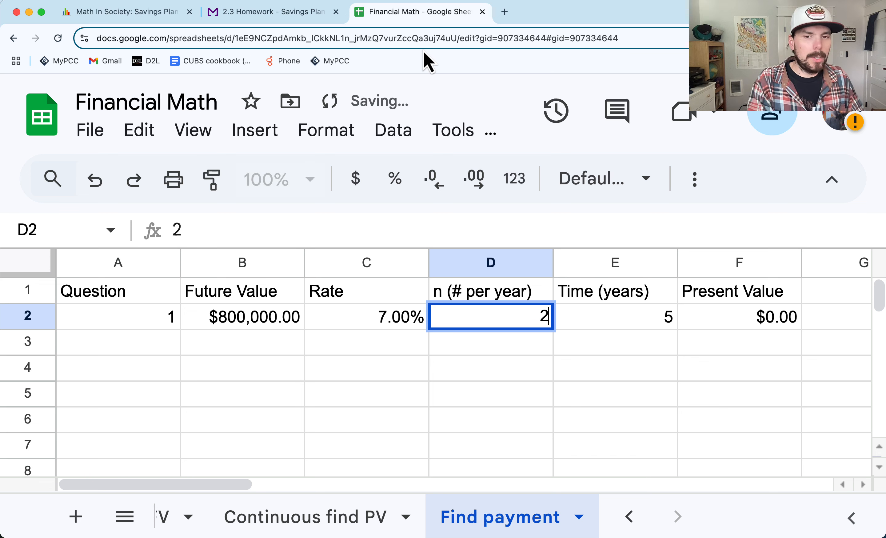
key(Tab)
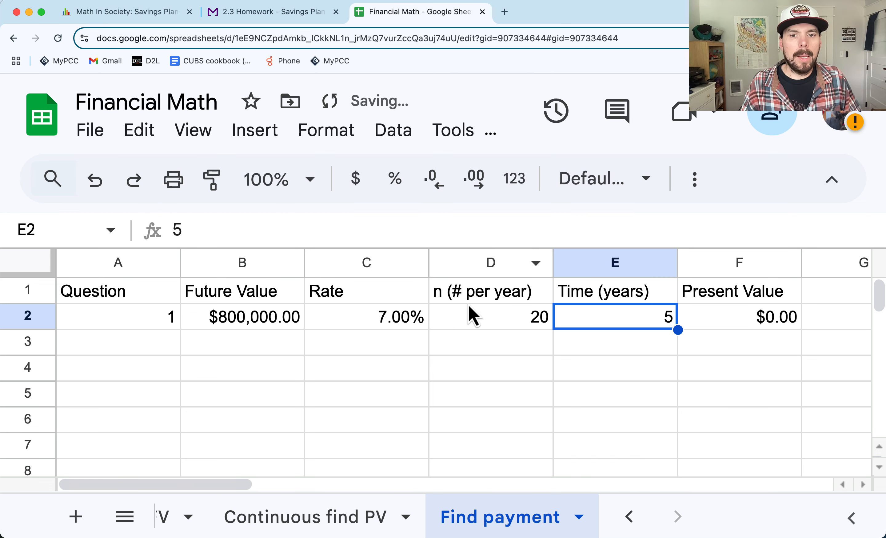
Set n in D2 to 12 and Time in E2 to 20 years, and check the entries against the homework question
click(471, 315)
text(12)
key(Tab)
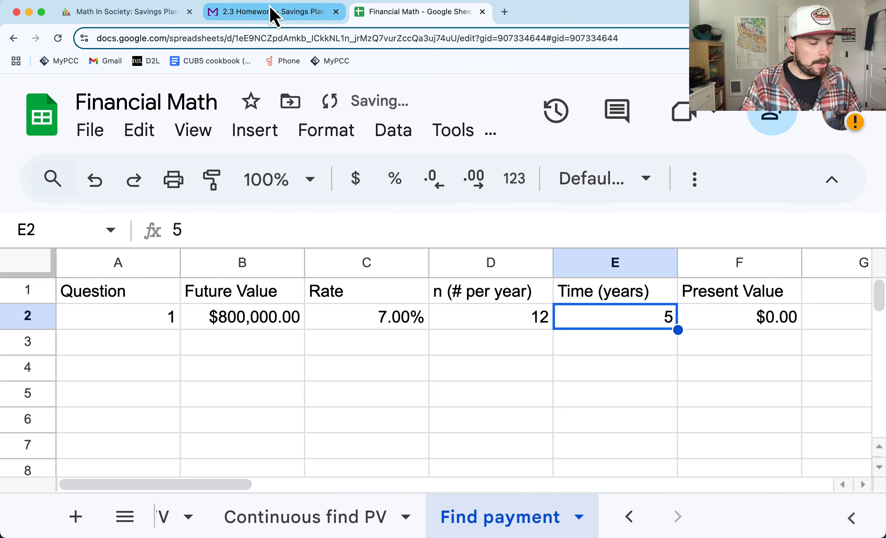
text(20)
key(Tab)
click(239, 14)
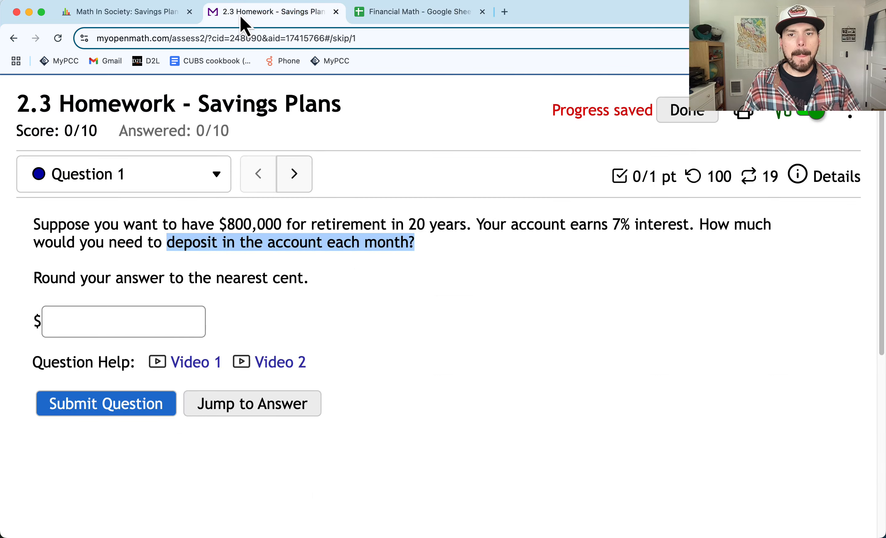
click(413, 21)
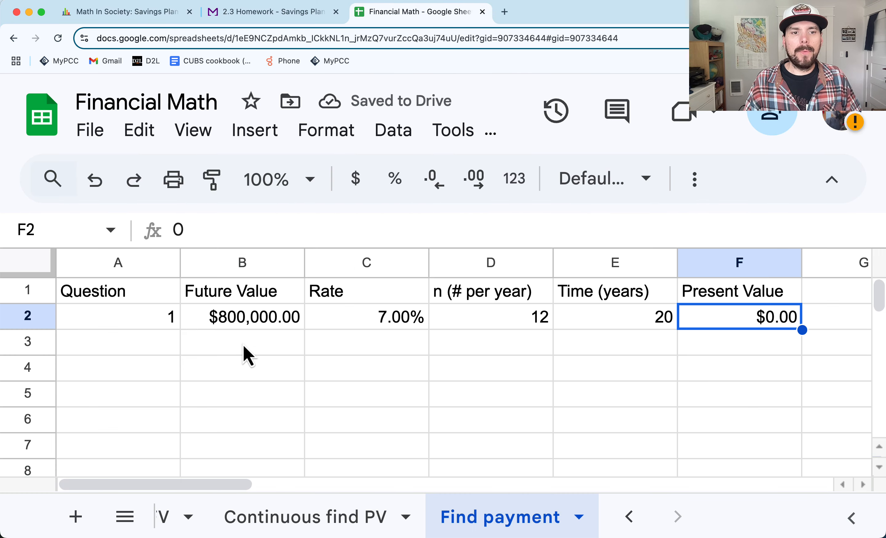
Add the heading Payment in G1 and format column G as currency
scroll(251, 489, right, 3)
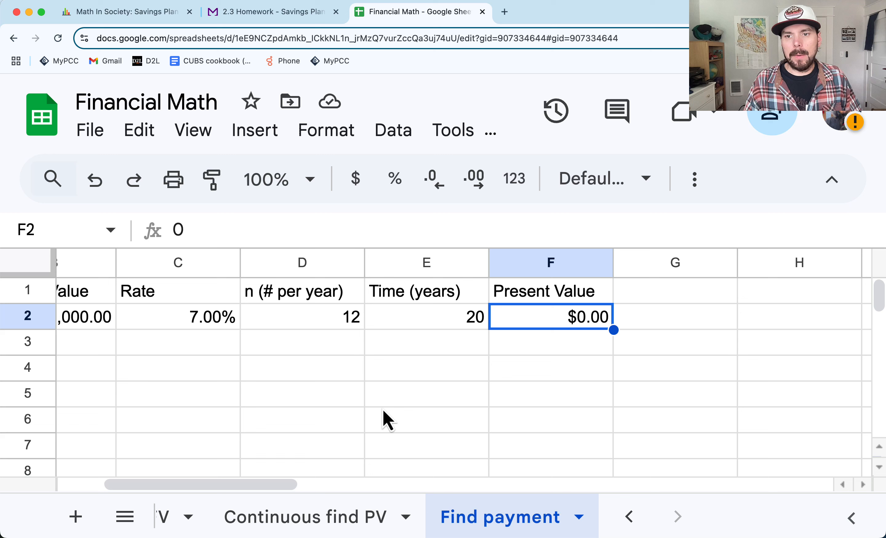
click(649, 291)
text(Pay)
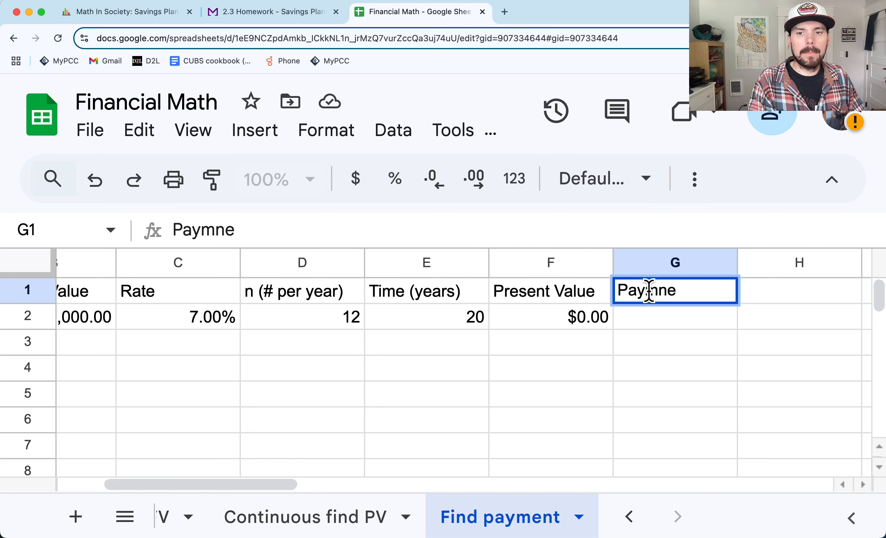
text(mne)
key(BackSpace)
key(Return)
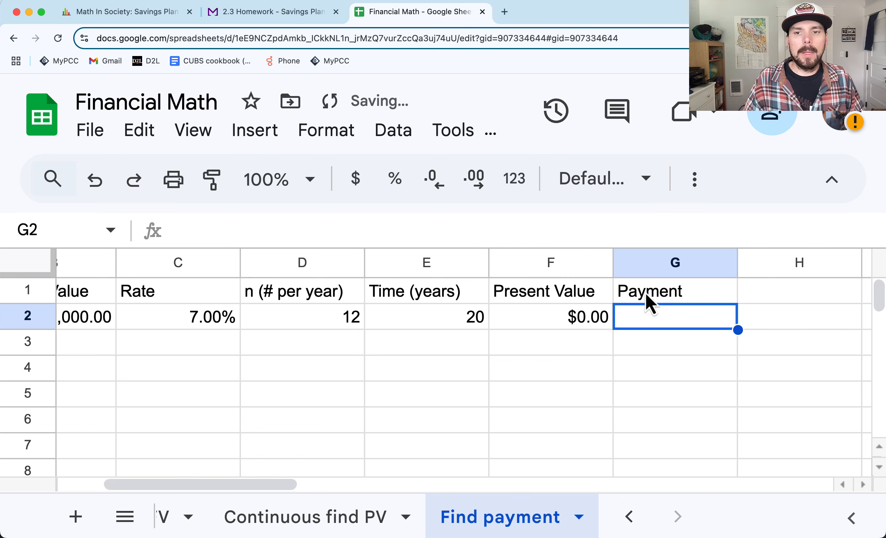
click(692, 266)
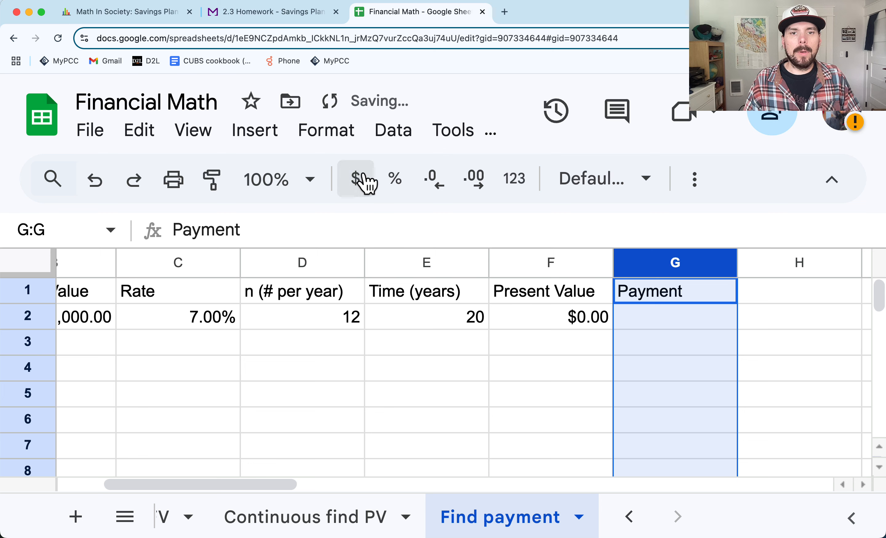
Start a PMT formula in G2 with C2/D2 as the rate per period
click(637, 320)
text(=)
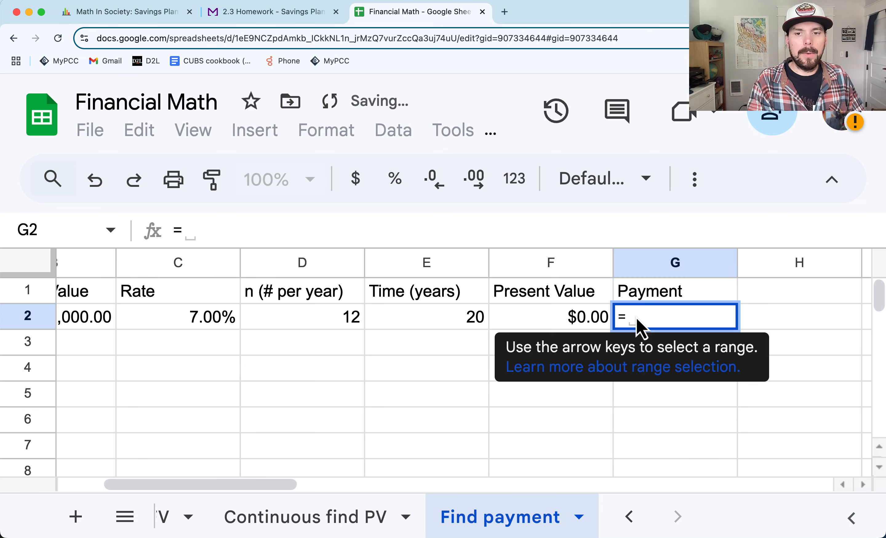
text(pmt)
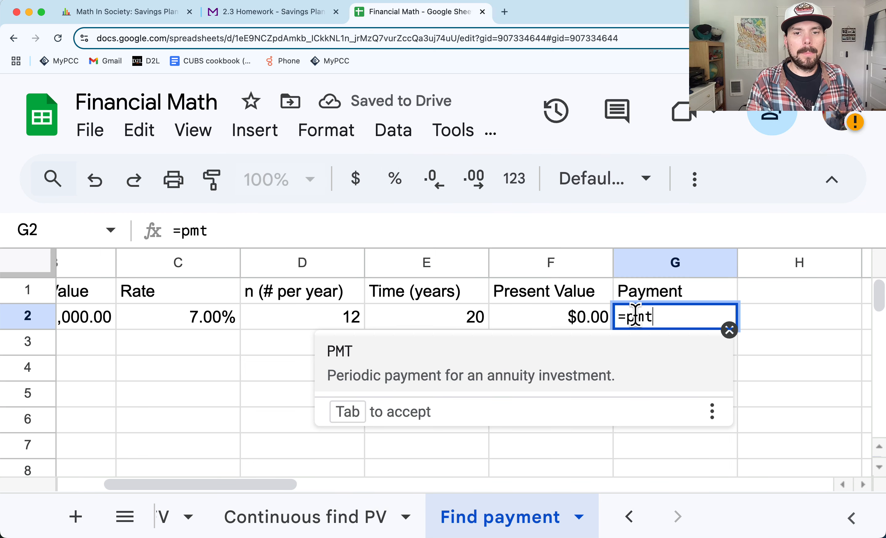
text(()
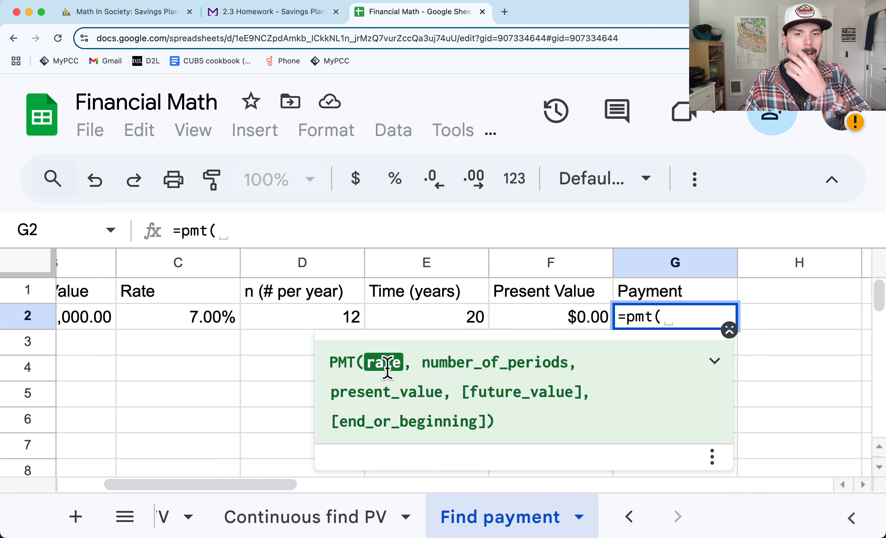
click(200, 326)
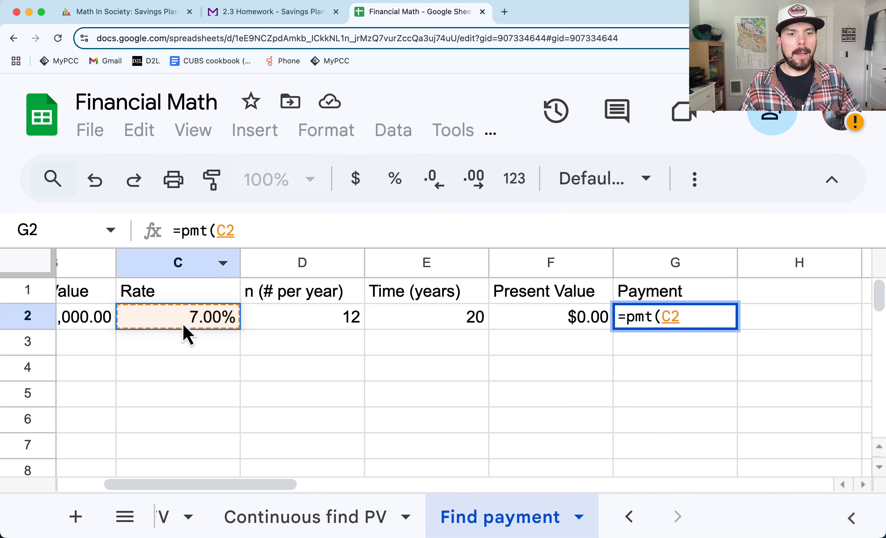
text(/)
click(304, 328)
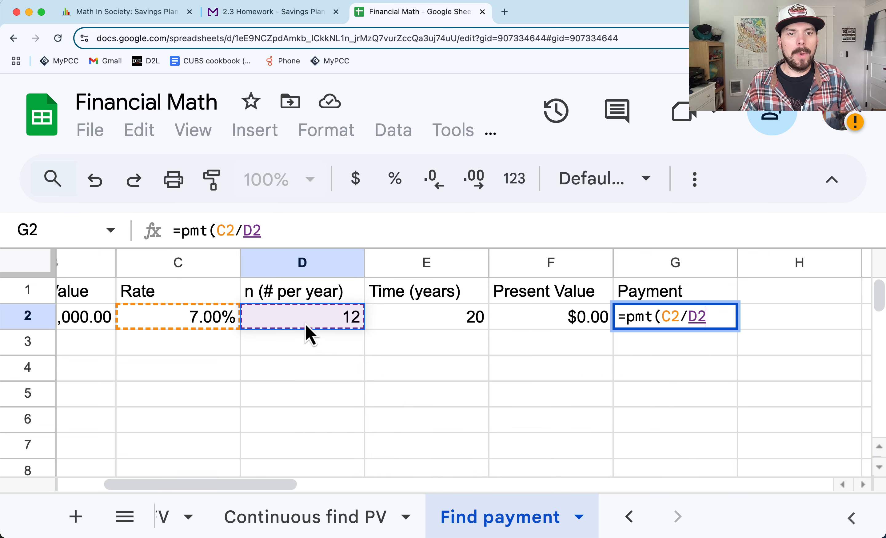
text(,)
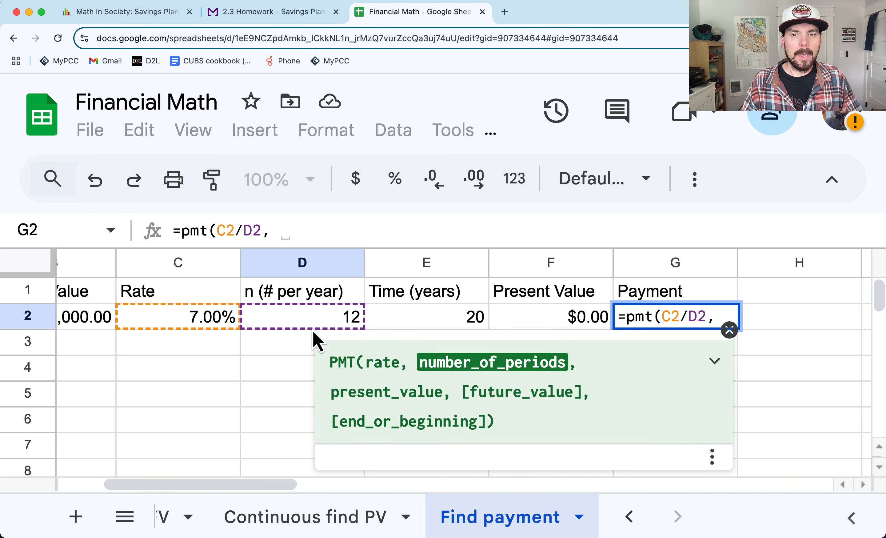
Add D2*E2 as the number of periods in the G2 PMT formula
click(302, 323)
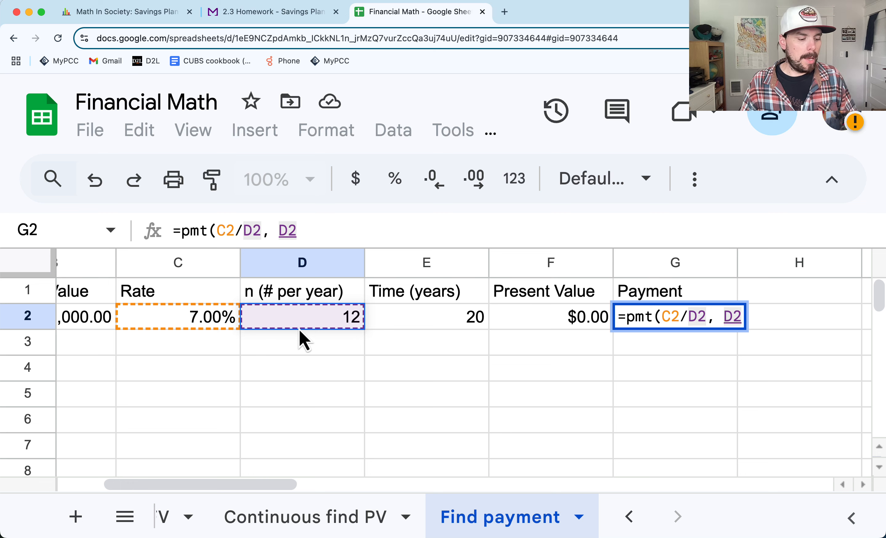
text(*)
click(398, 324)
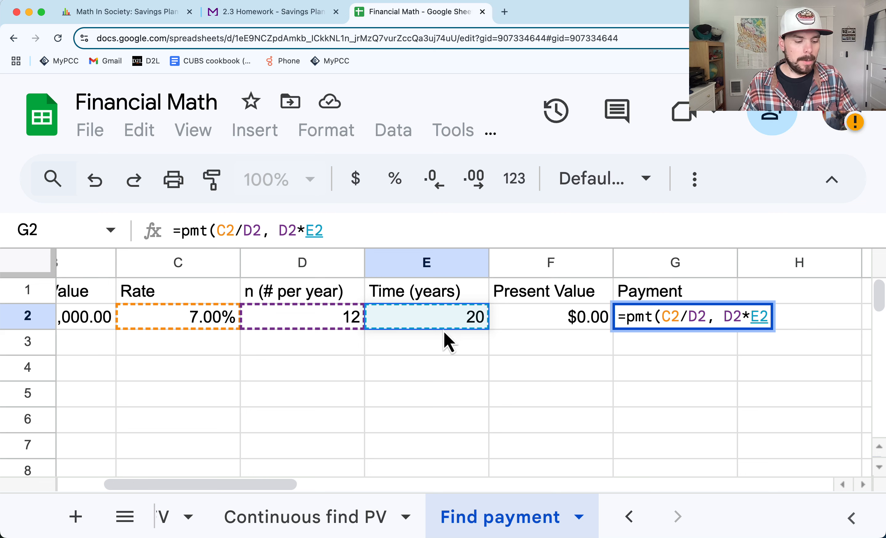
text(,)
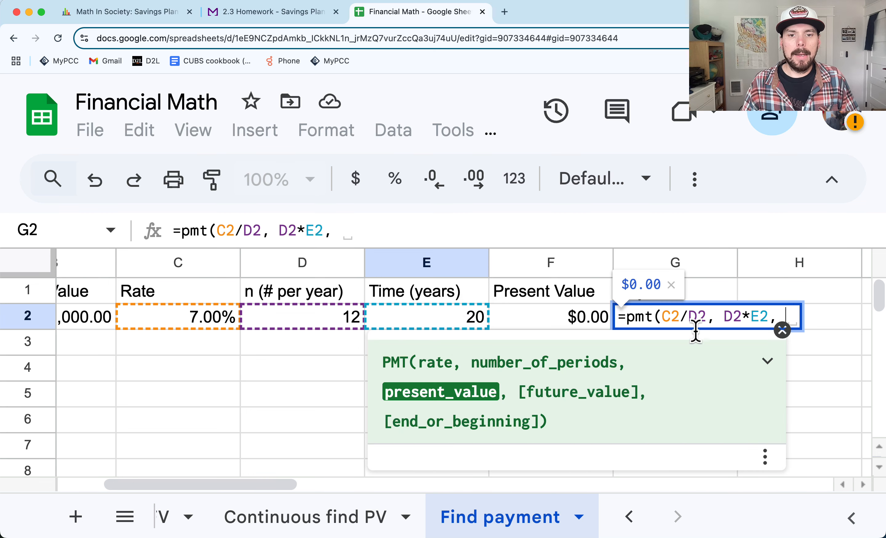
Complete the G2 PMT formula with F2 as the present value and B2 as the future value
click(539, 326)
text(,)
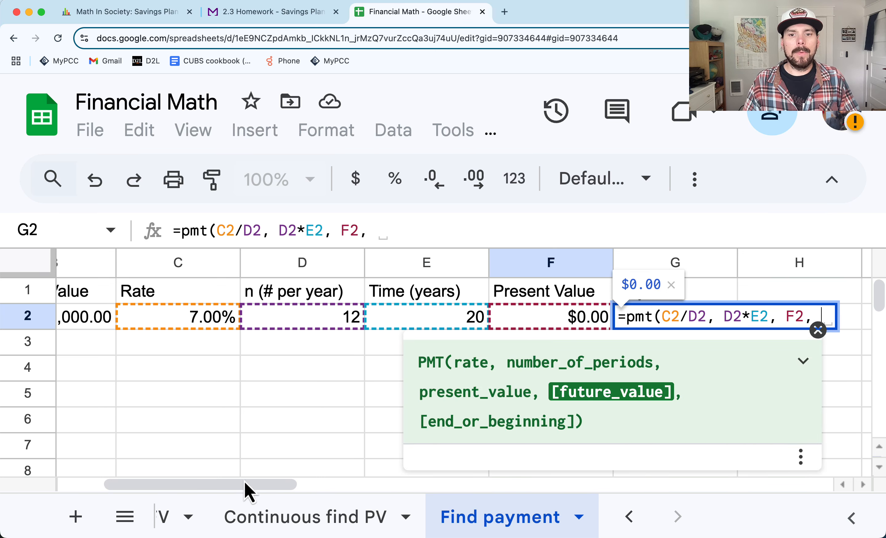
drag(246, 489, 204, 487)
click(231, 326)
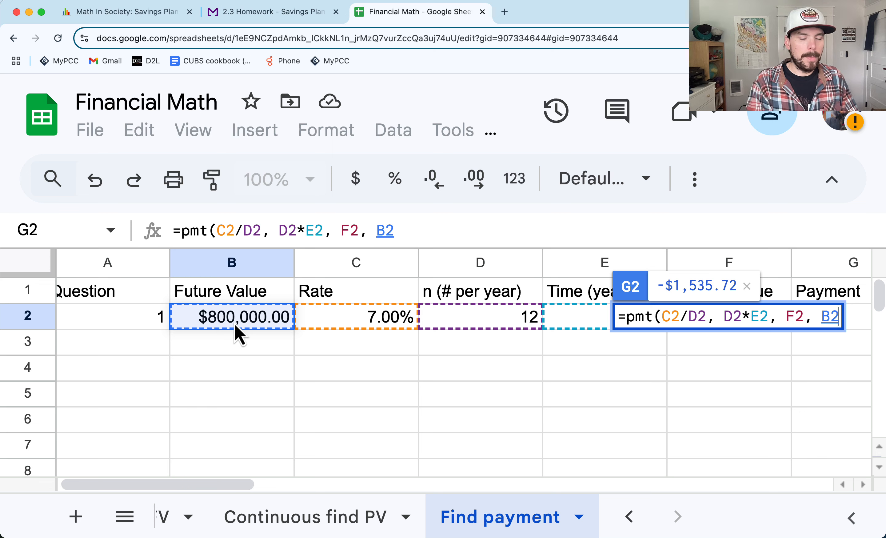
text())
key(Return)
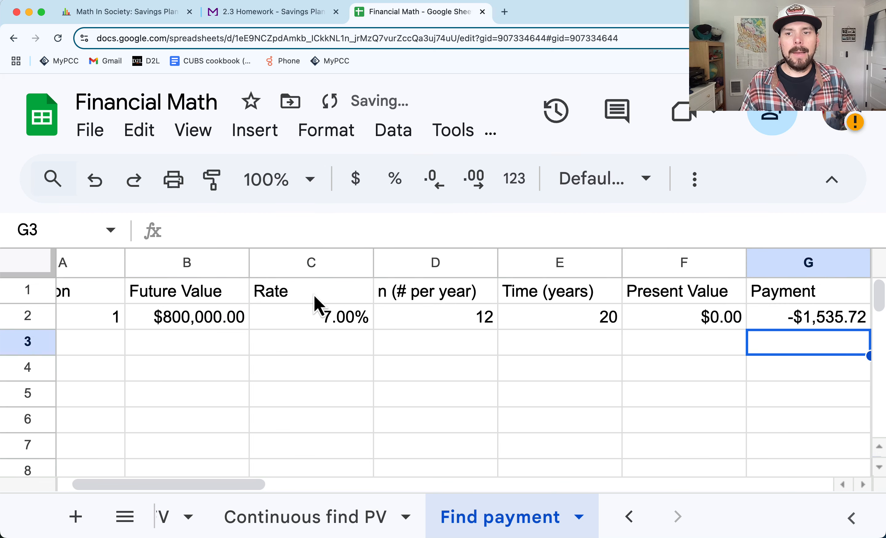
Negate the payment formula in G2 so it reads =-pmt(C2/D2, D2*E2, F2, B2)
click(777, 324)
double_click(775, 318)
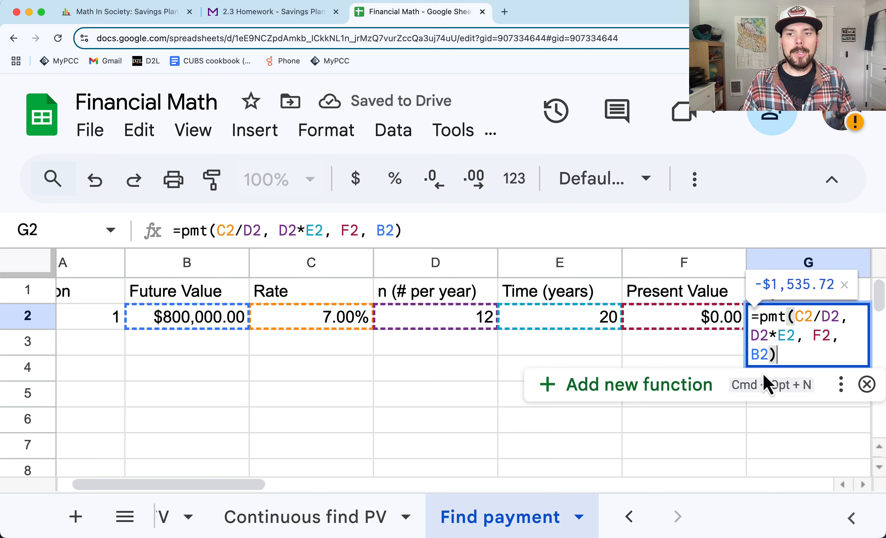
click(760, 318)
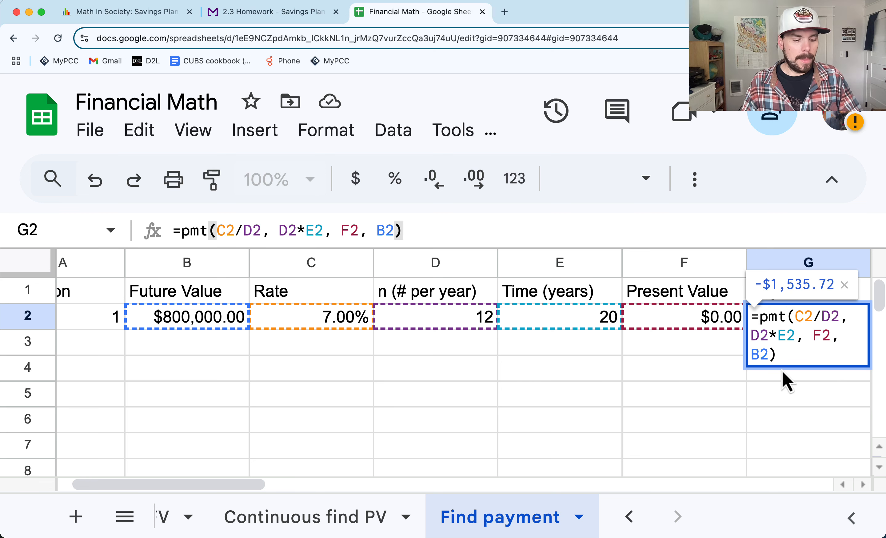
text(-)
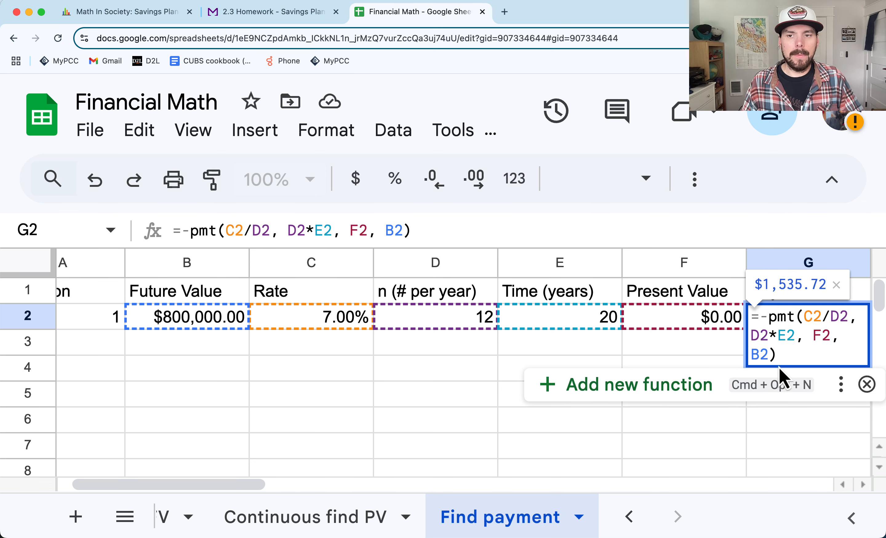
key(Return)
click(812, 322)
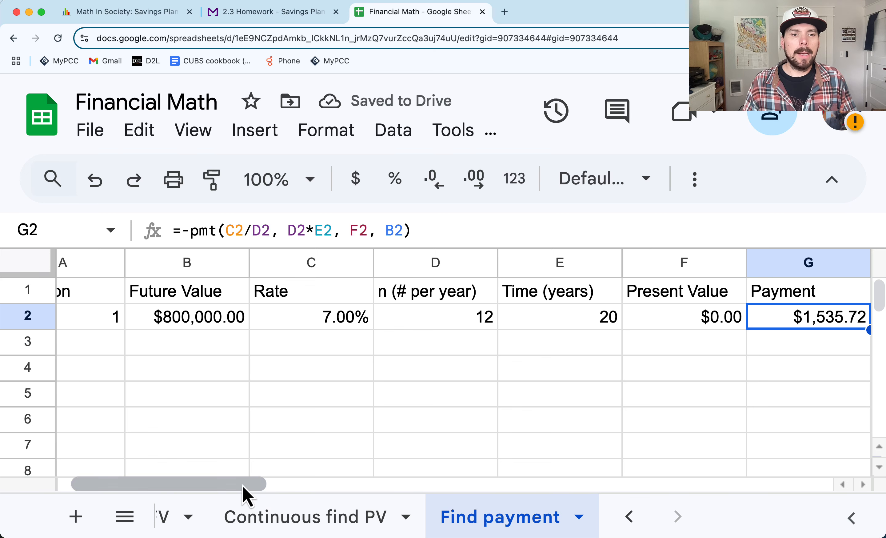
Add the heading Total Payments in H1
drag(249, 484, 290, 485)
click(118, 324)
click(689, 299)
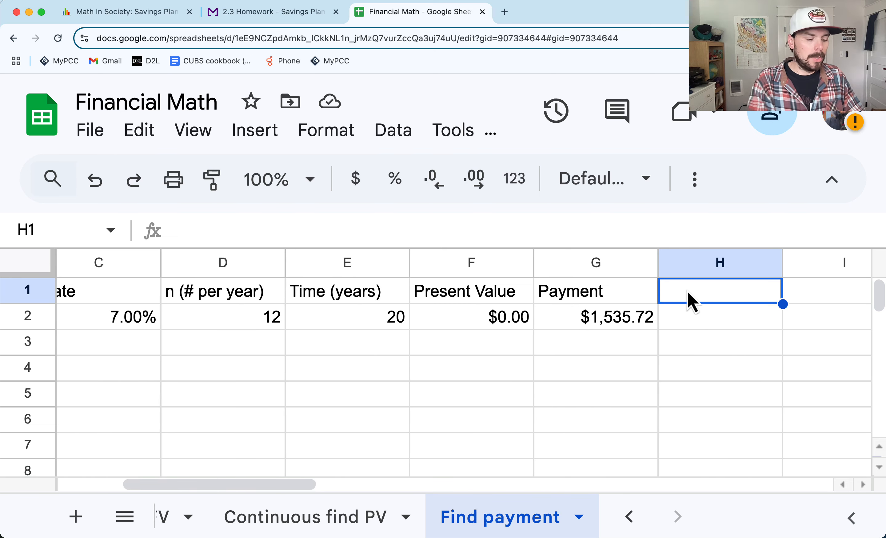
text(Total )
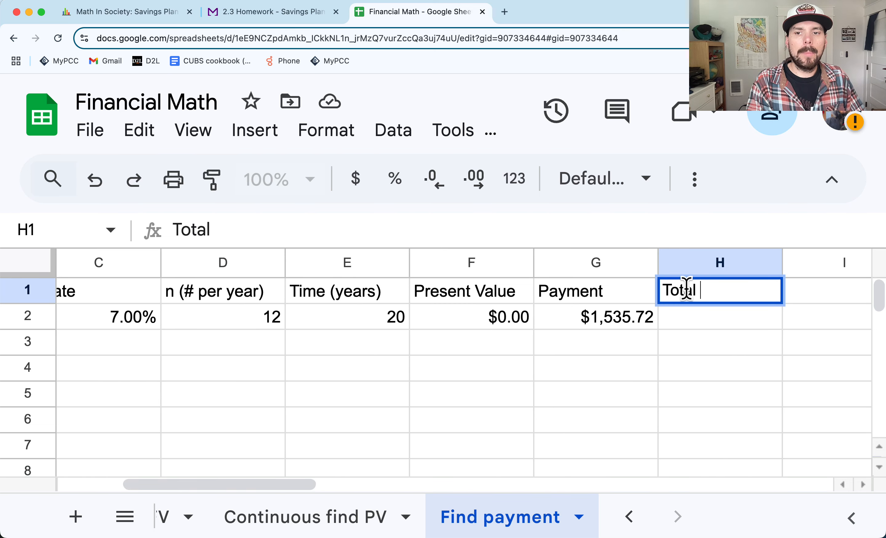
text(Payu)
text(ents)
key(Return)
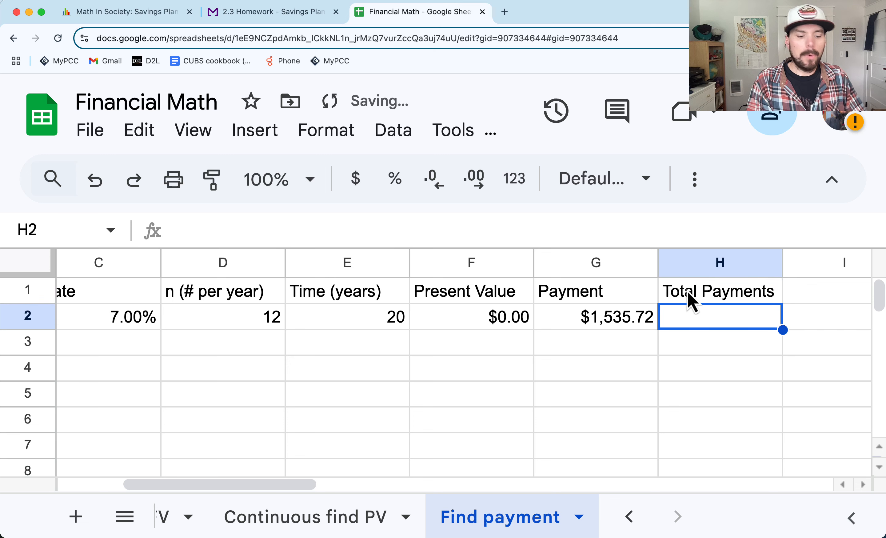
Calculate the total payments in H2 with the formula =G2*D2*E2
text(=)
click(603, 326)
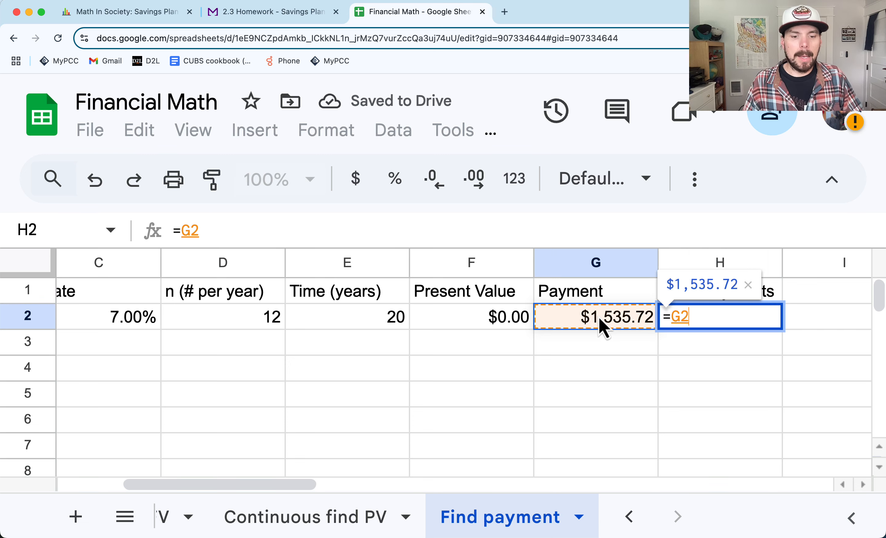
text(*)
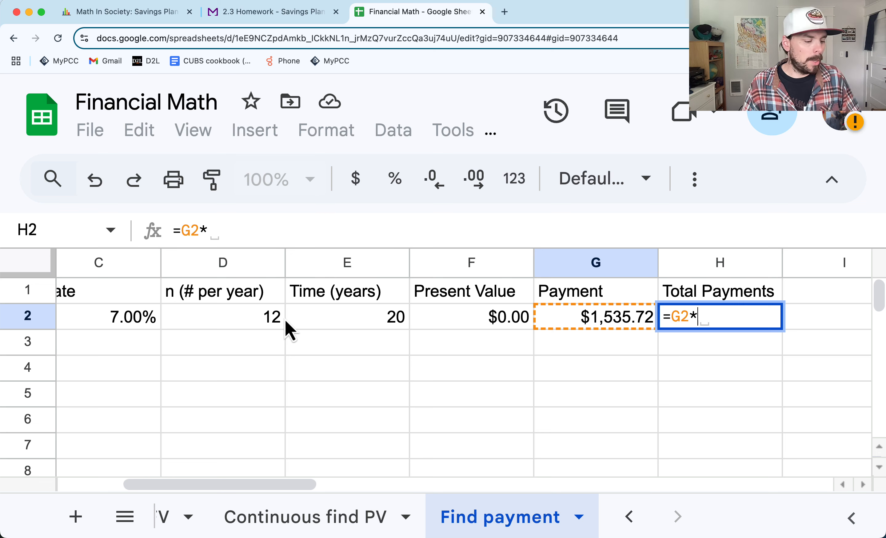
click(246, 324)
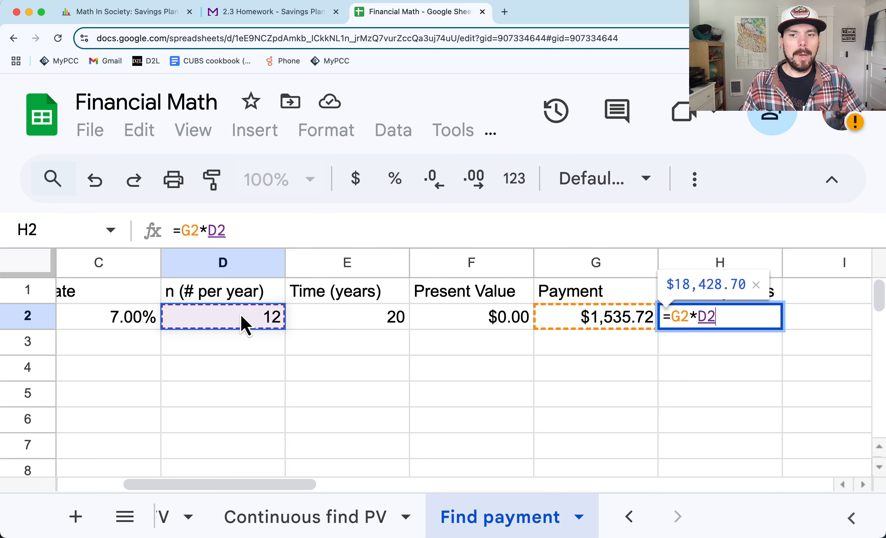
text(*)
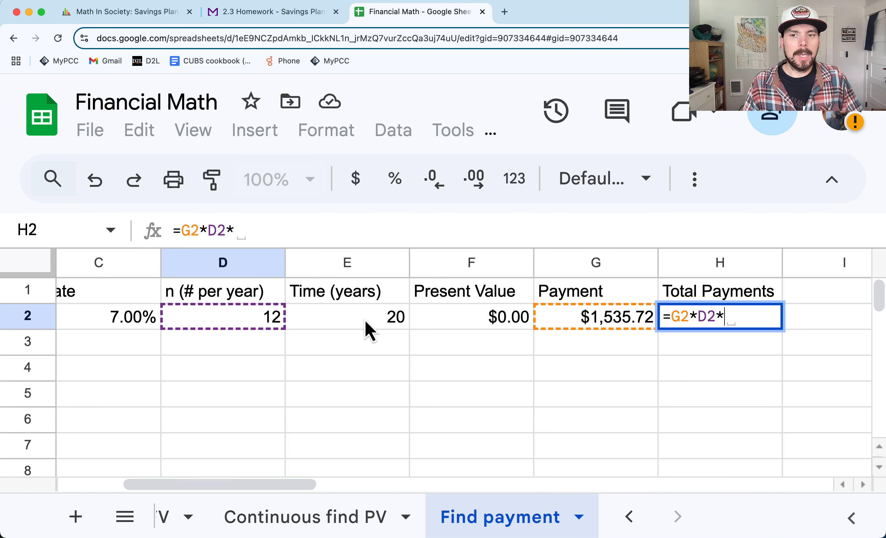
click(362, 323)
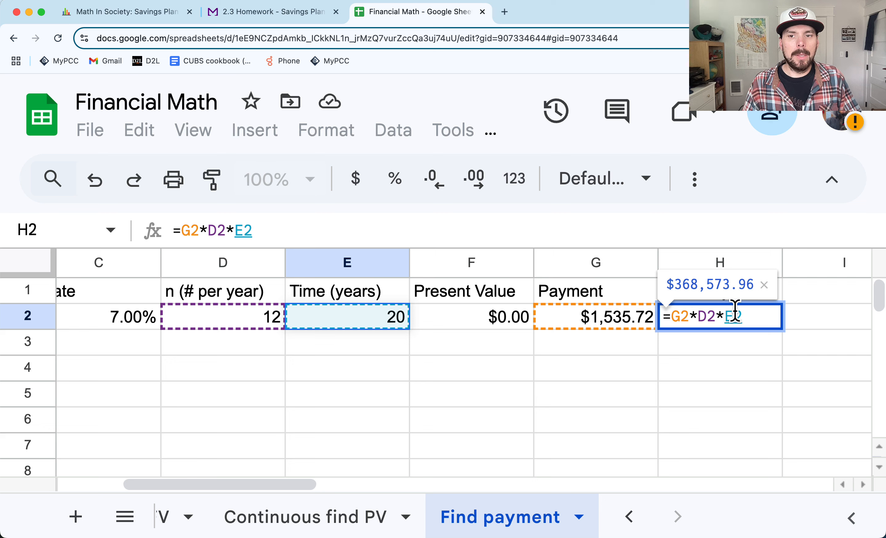
key(Return)
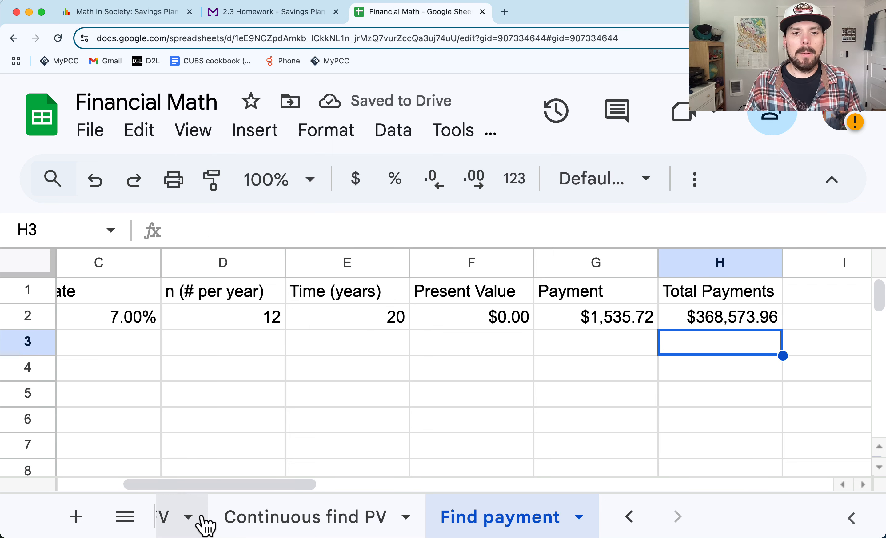
Add the heading Interest in I1
mouse_move(217, 485)
mouse_down()
mouse_move(205, 481)
mouse_move(227, 484)
mouse_up()
click(773, 289)
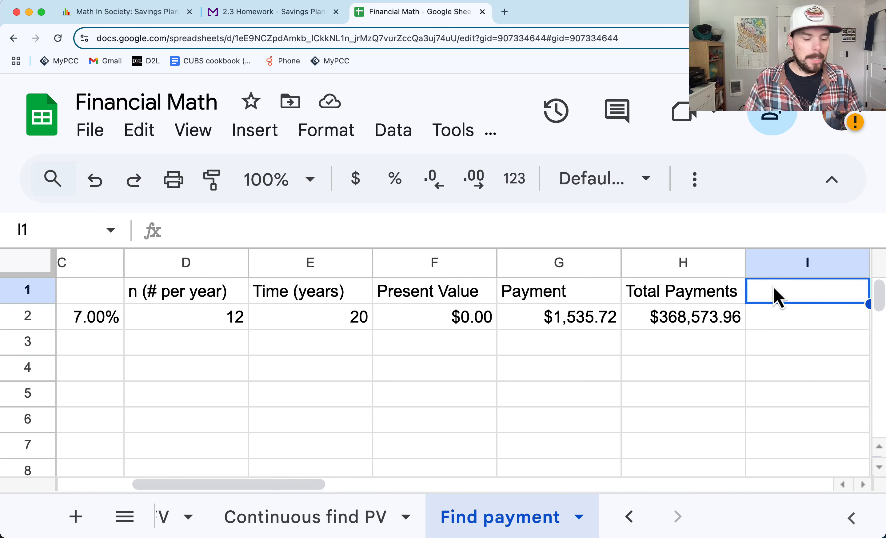
text(In)
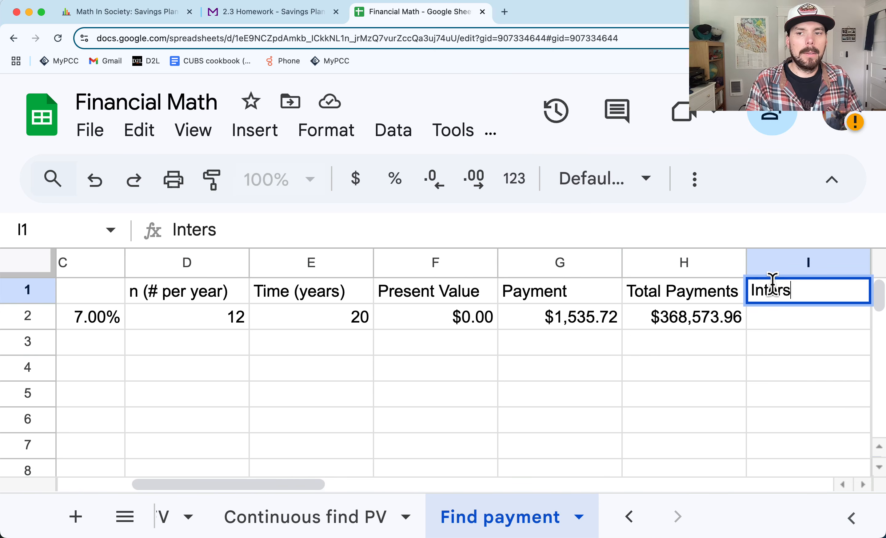
text(terest)
key(Return)
Calculate the interest in I2 by subtracting total payments from the future value, using =B2-H2
text(=)
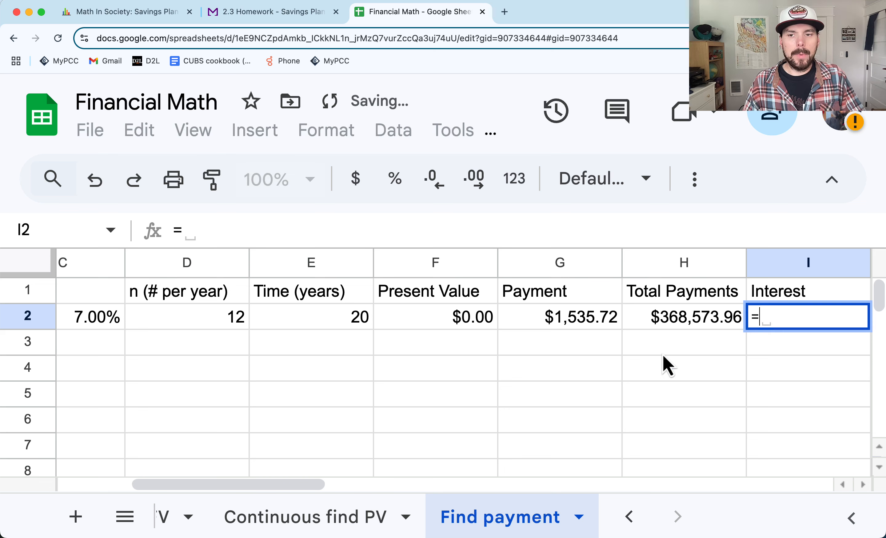
drag(233, 483, 186, 485)
click(130, 319)
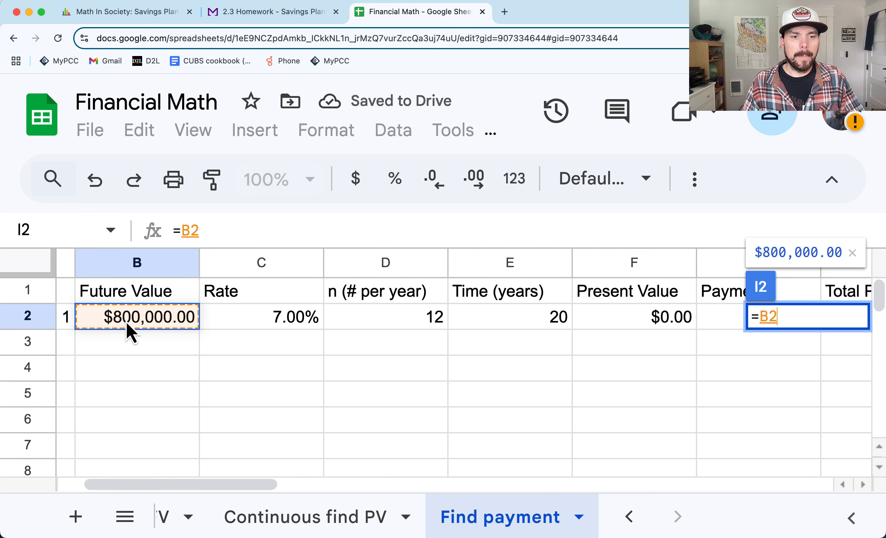
text(-)
drag(132, 490, 204, 488)
click(597, 324)
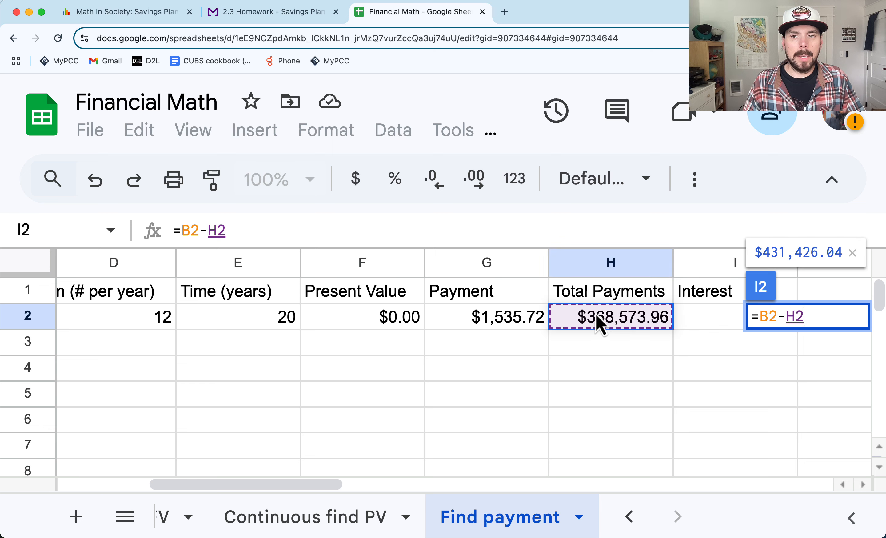
key(Return)
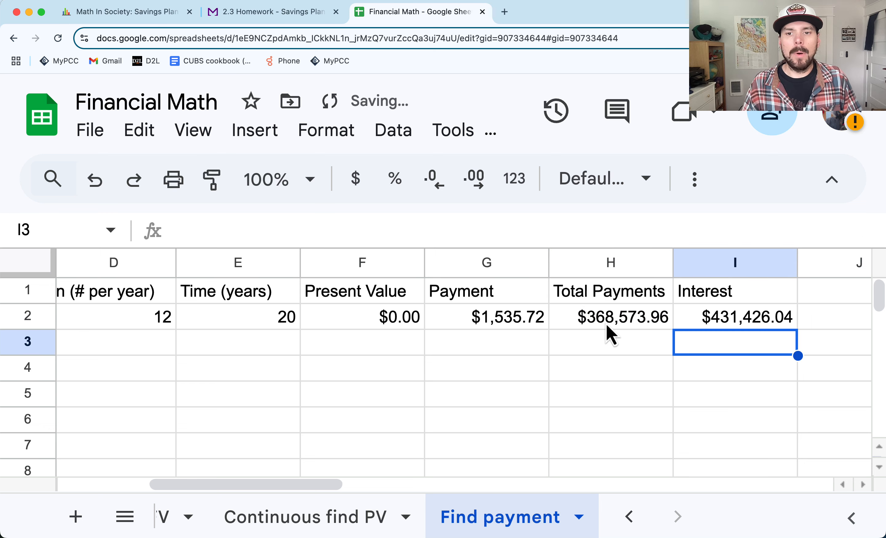
Copy the numeric result of the payment formula in G2 without the dollar sign
click(747, 324)
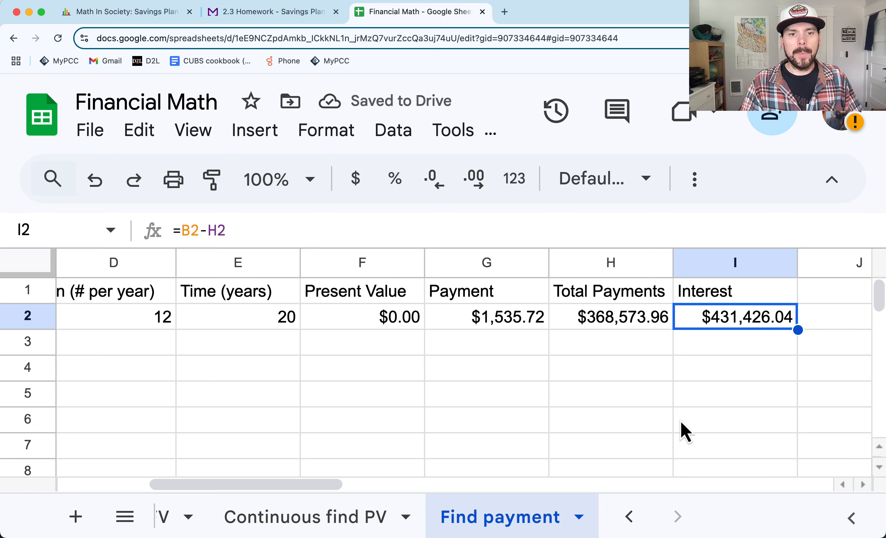
key(Down)
key(Left)
key(Left)
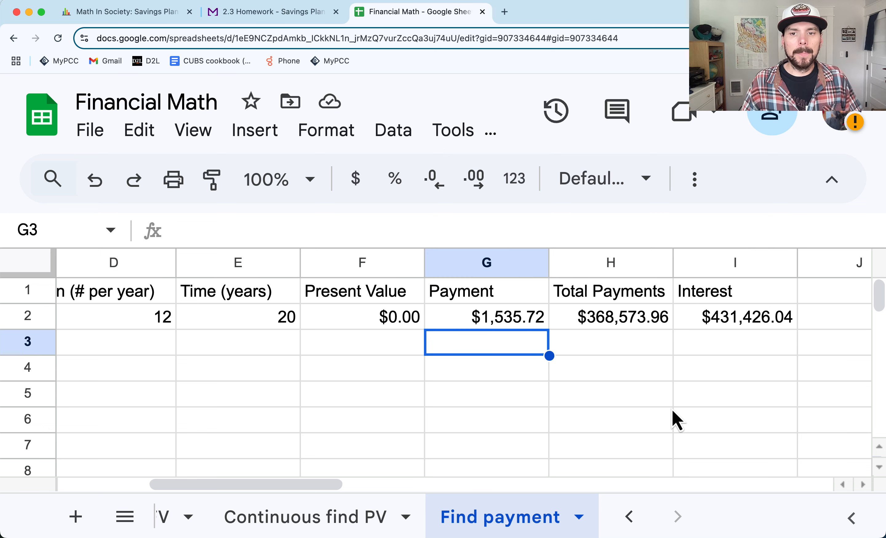
drag(321, 479, 299, 485)
double_click(576, 322)
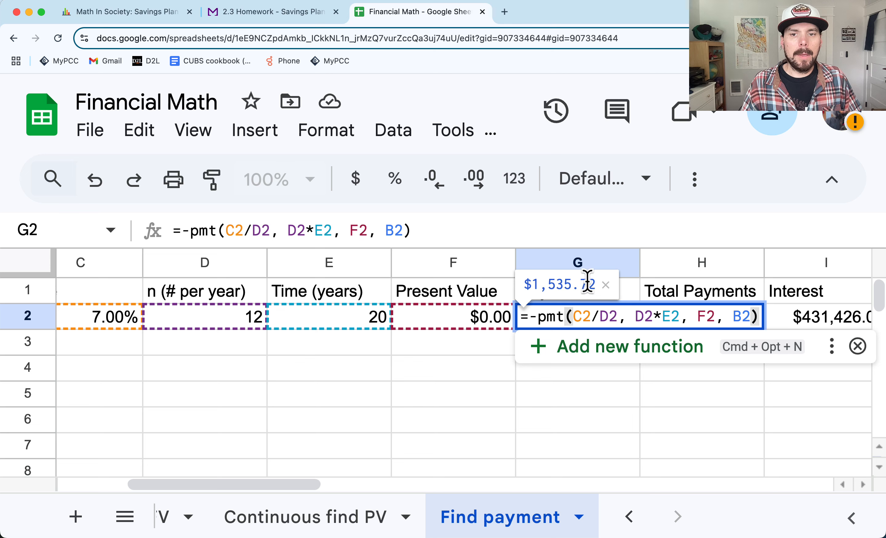
drag(586, 281, 526, 281)
key(super+c)
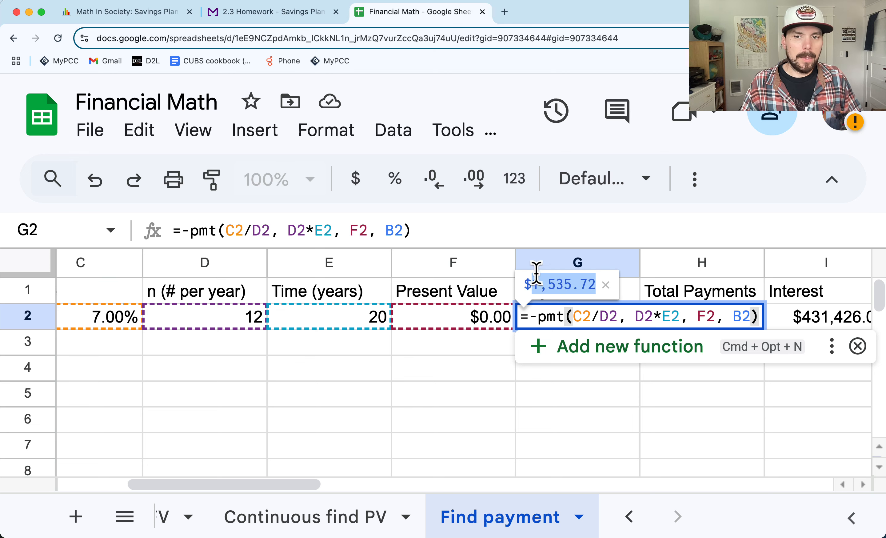
Switch to the 2.3 Homework page, submit 1,535.72 as the Question 1 answer and go on to Question 2
click(239, 11)
click(158, 326)
key(super+v)
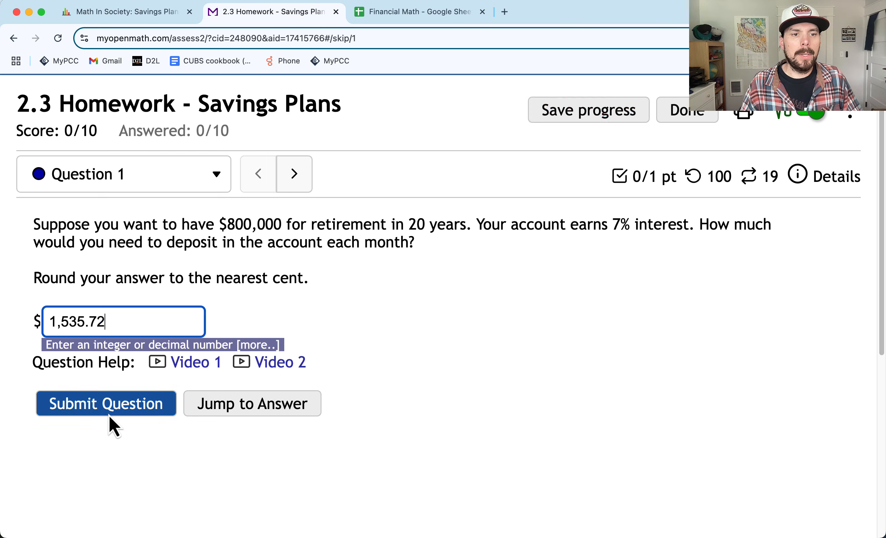
click(110, 412)
click(294, 174)
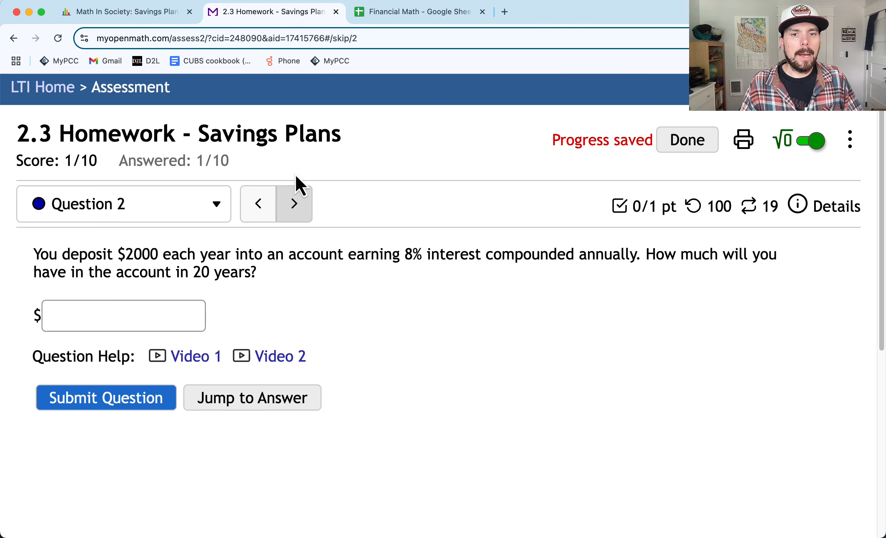
Return to the Financial Math spreadsheet and enter question number 2 in A3 of the Find payment sheet
click(365, 4)
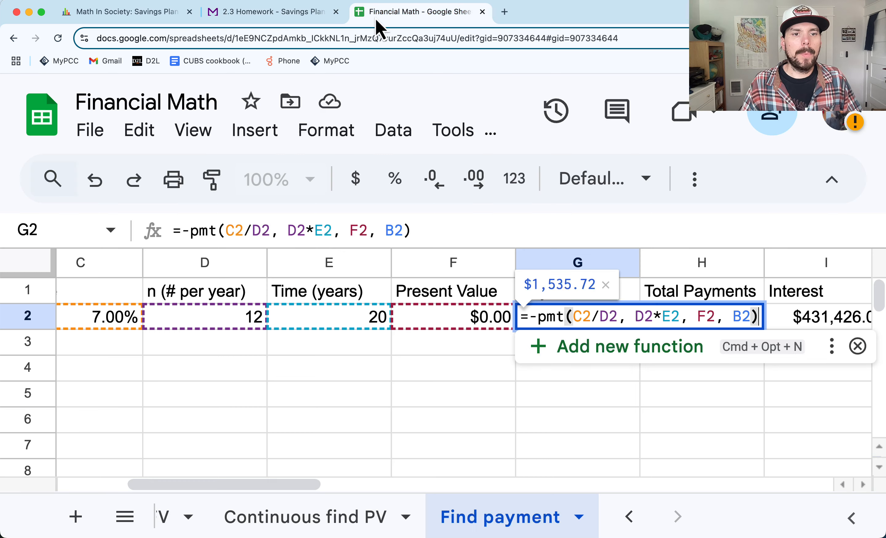
key(Return)
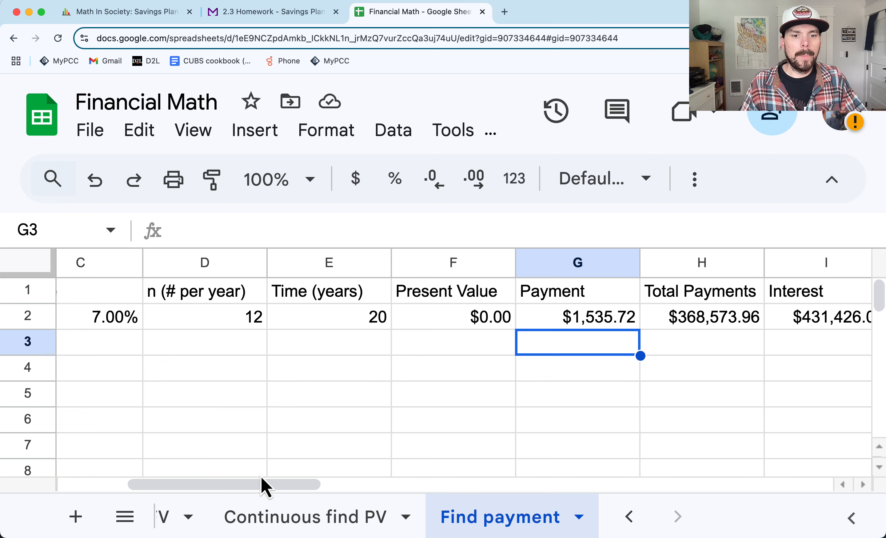
drag(265, 486, 148, 498)
click(111, 348)
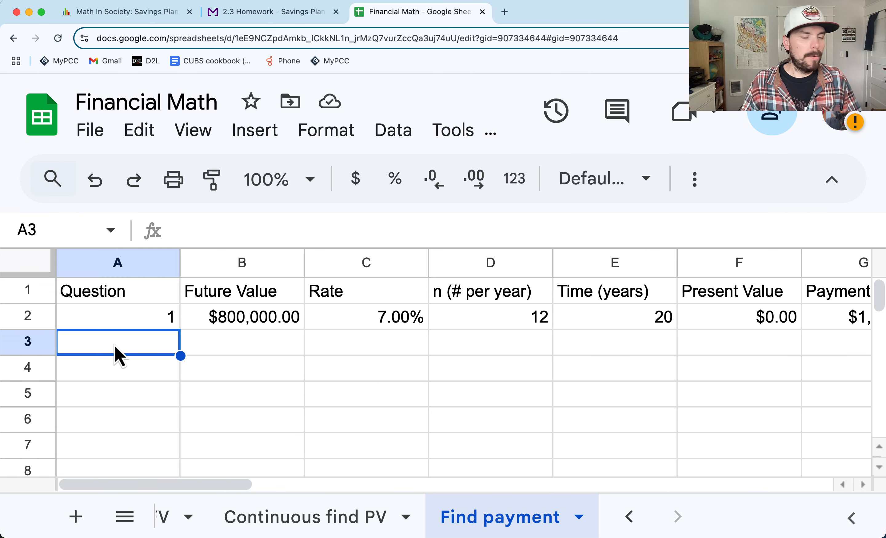
text(2)
click(235, 359)
Switch to the homework page and read Question 2 for its deposit, interest rate, compounding, time and requested quantity
click(294, 14)
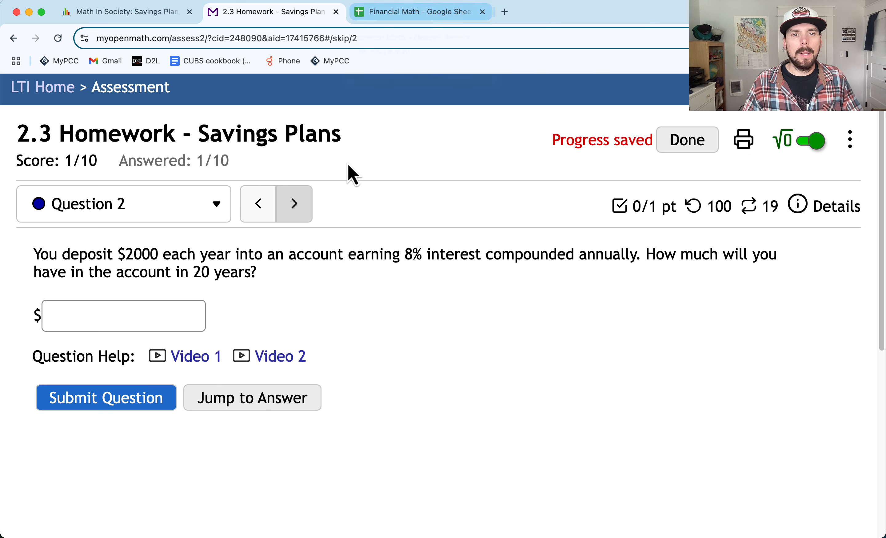
drag(259, 273, 25, 260)
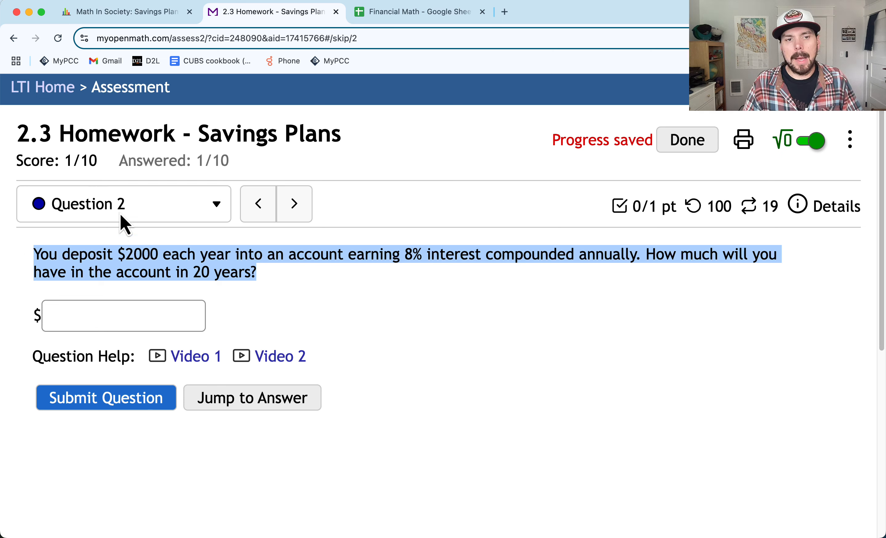
click(127, 265)
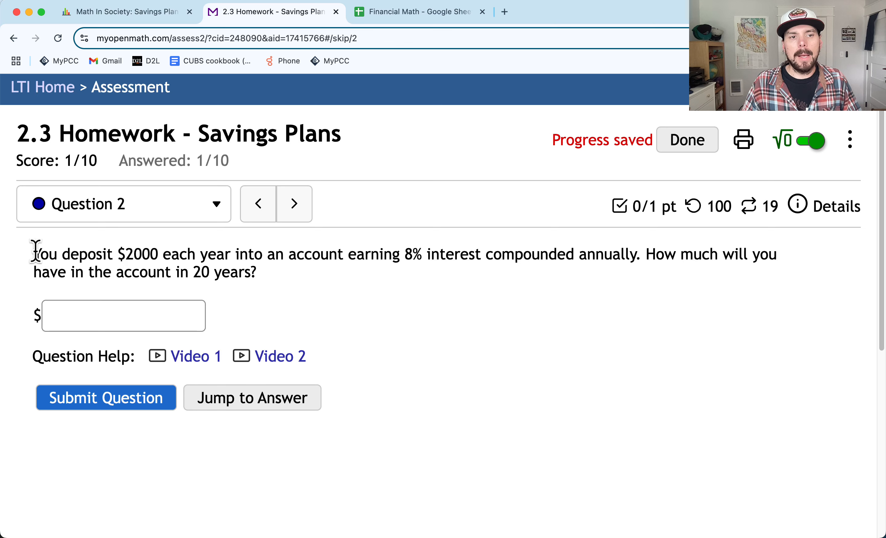
drag(227, 243, 267, 283)
Switch back to the spreadsheet, add a new sheet and name it Payments to find FV
click(412, 13)
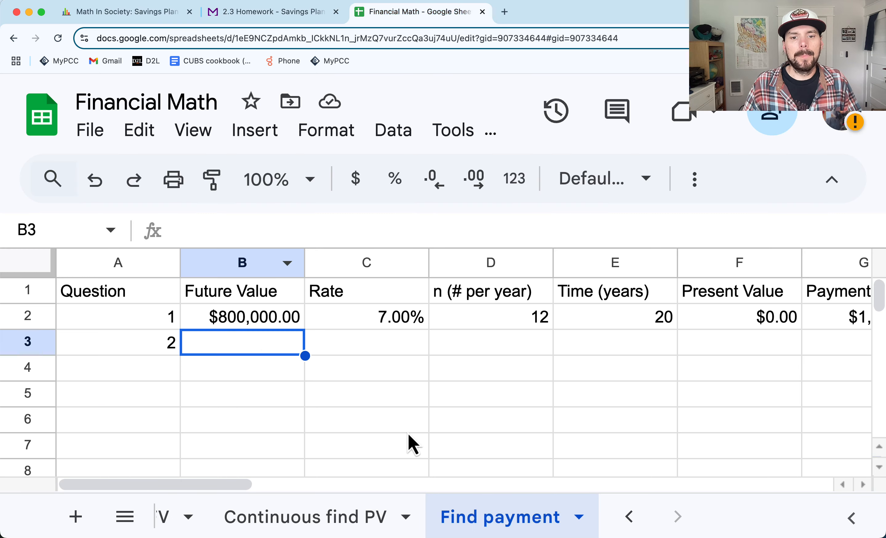
click(76, 516)
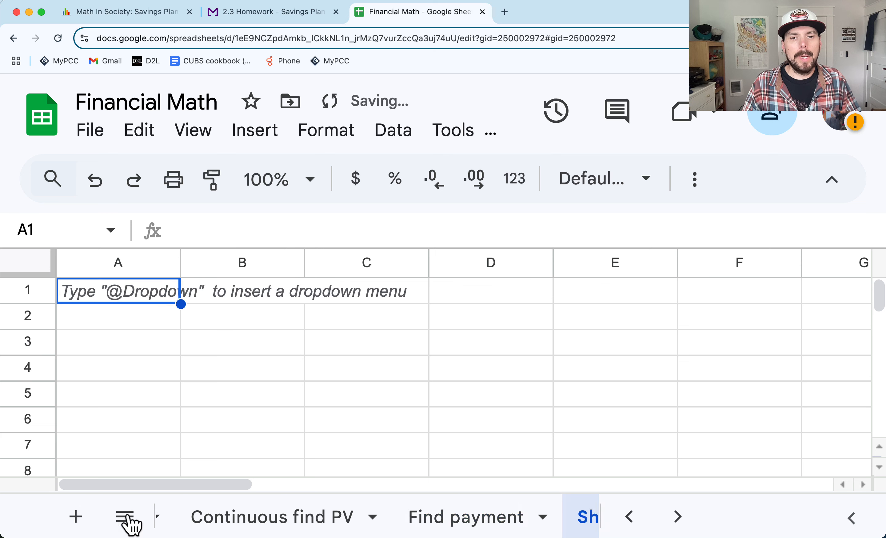
double_click(534, 526)
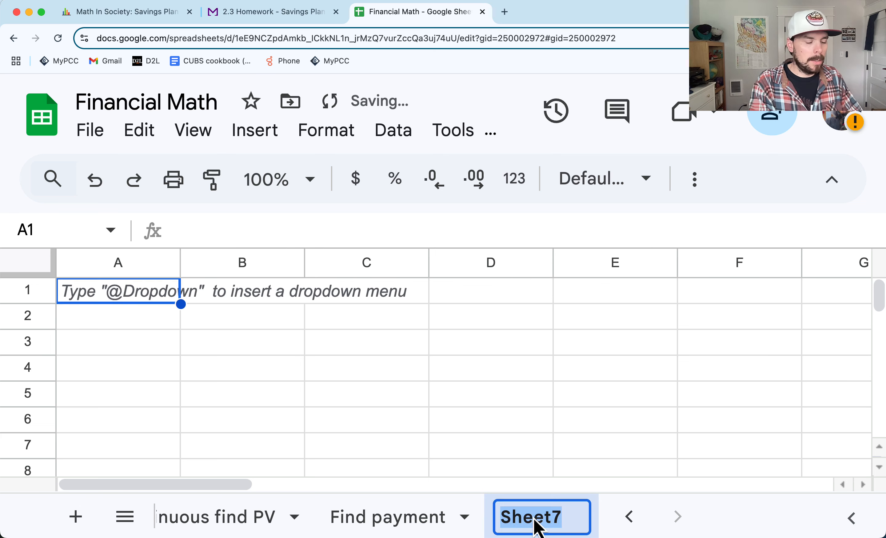
text(Payments)
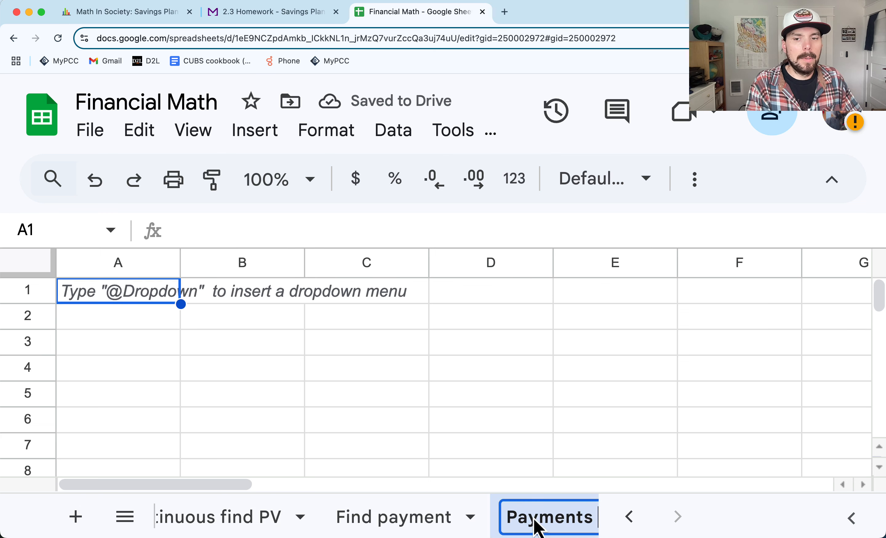
text( and)
key(BackSpace)
key(BackSpace)
key(BackSpace)
text(to )
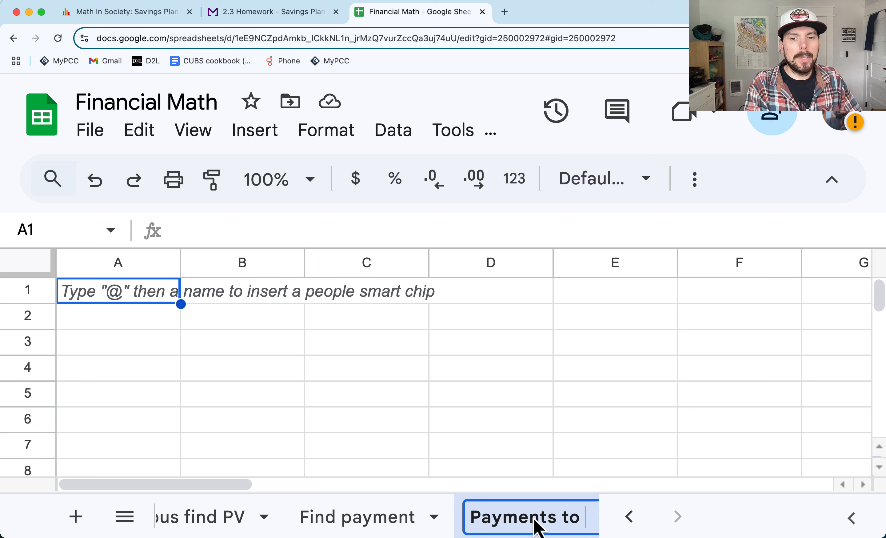
text(find FV)
key(Return)
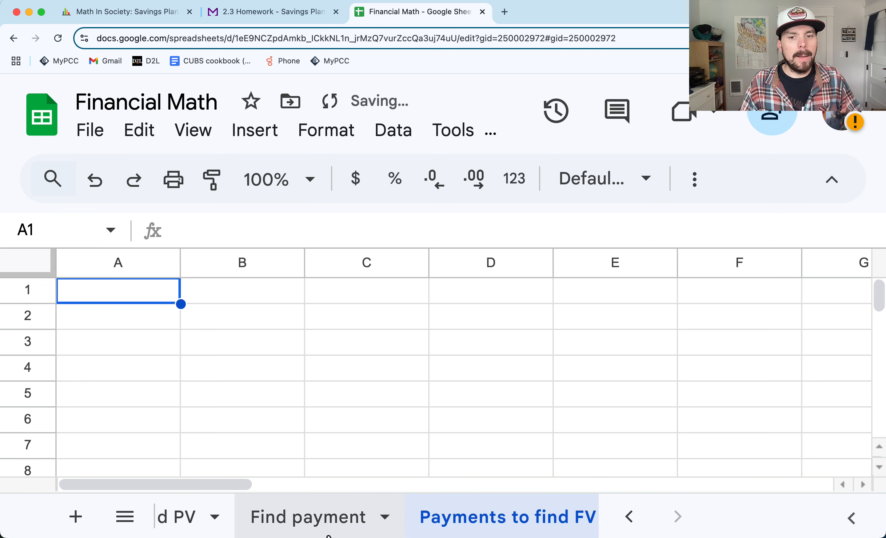
Copy the headings and Question 1 row, A1:I2, from Find payment into the Payments to find FV sheet at A1
click(328, 526)
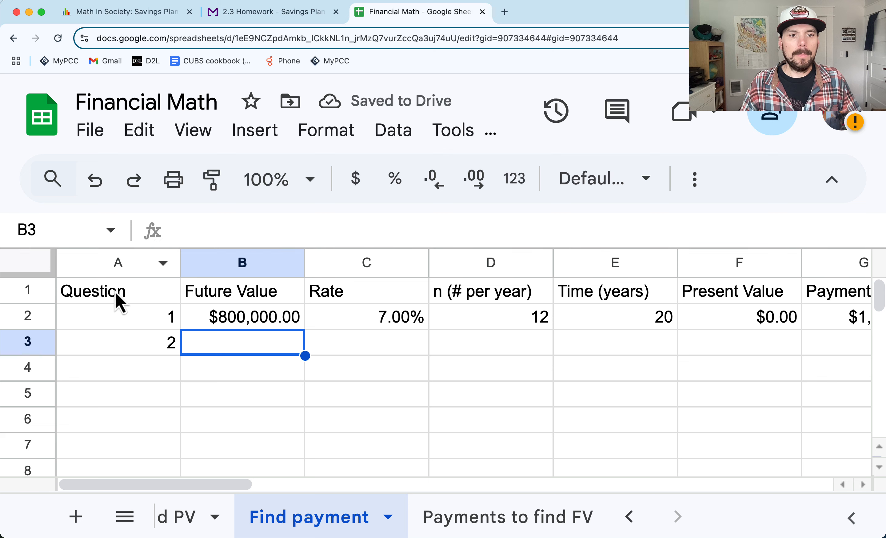
drag(119, 293, 829, 326)
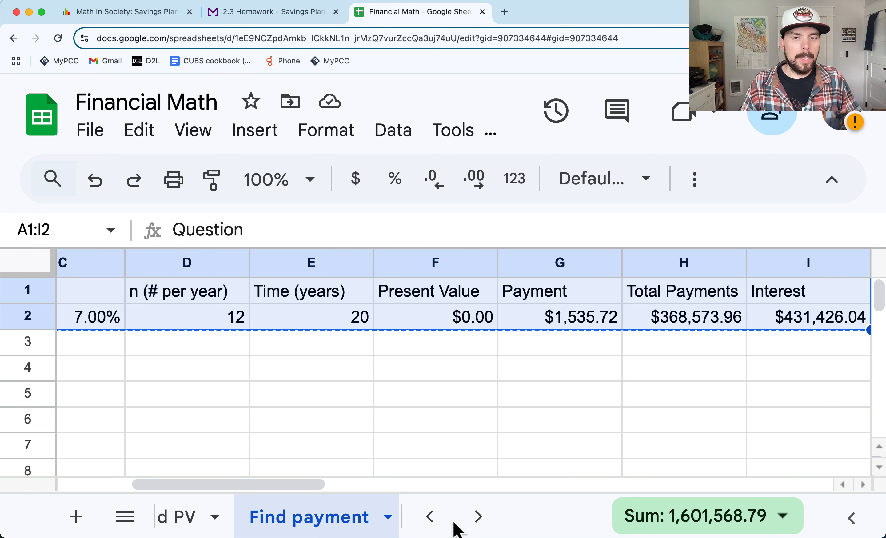
click(477, 518)
click(346, 526)
key(super+v)
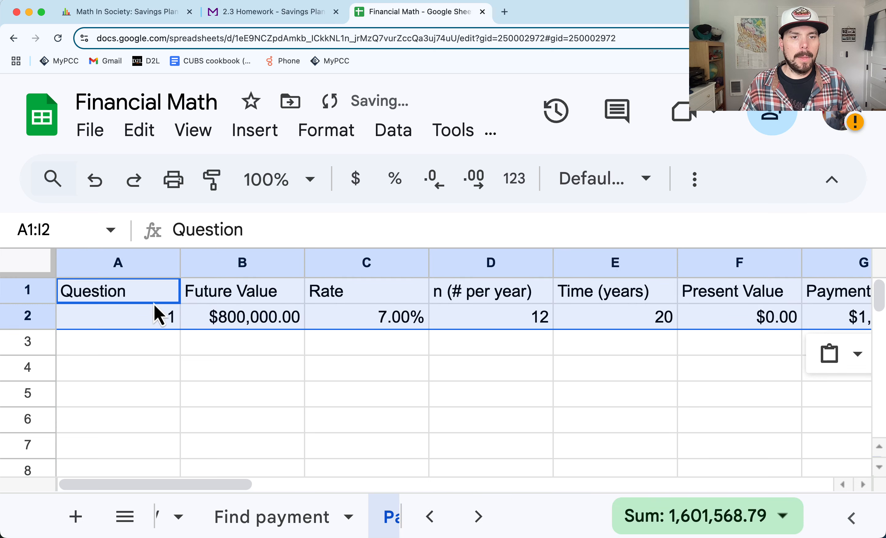
Change the B1 heading on the Payments to find FV sheet to Payment
click(222, 303)
text(Payu)
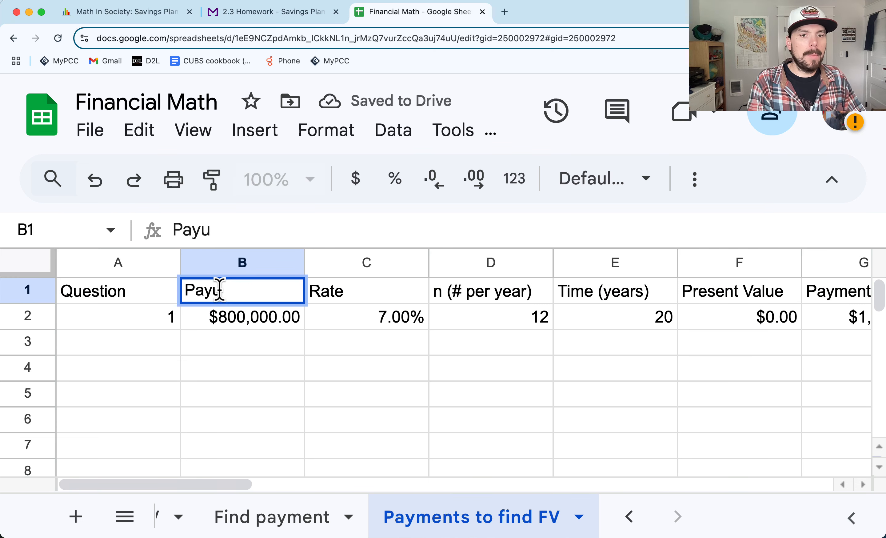
key(BackSpace)
text(ment)
key(Tab)
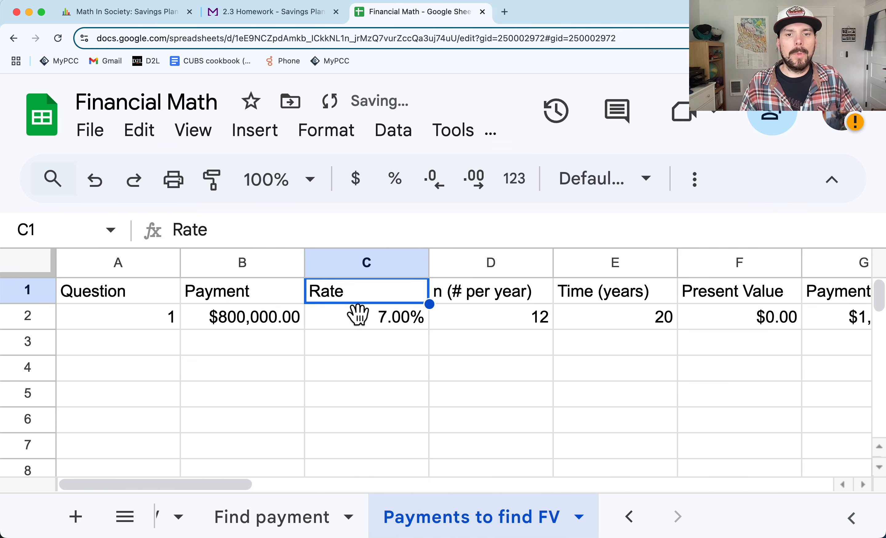
Change the G1 heading on the Payments to find FV sheet to Future Value and clear the copied contents of G2
key(Tab)
key(Tab)
key(Tab)
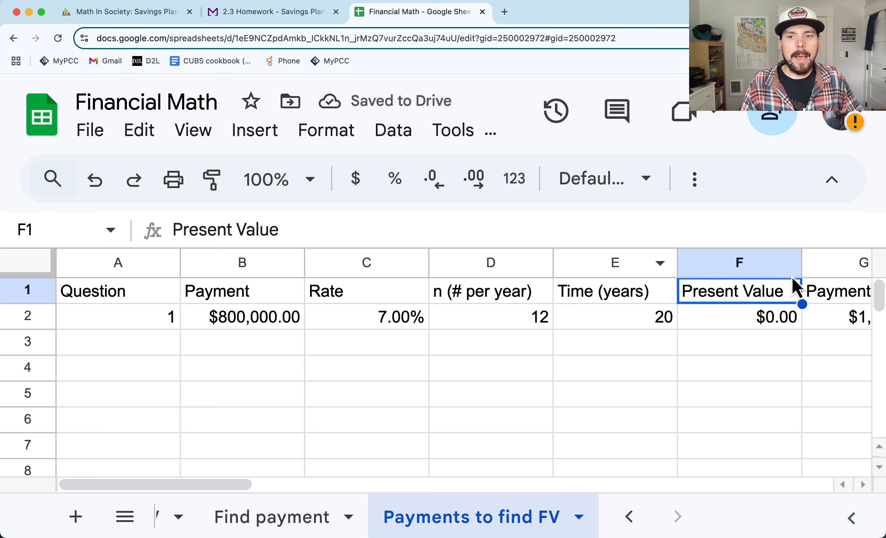
scroll(232, 484, right, 2)
scroll(232, 488, right, 3)
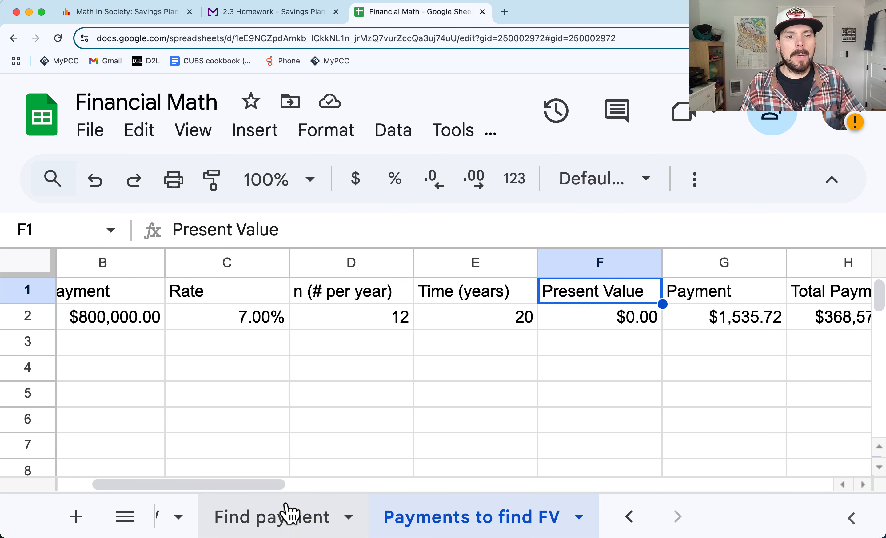
scroll(275, 487, right, 2)
scroll(278, 487, right, 3)
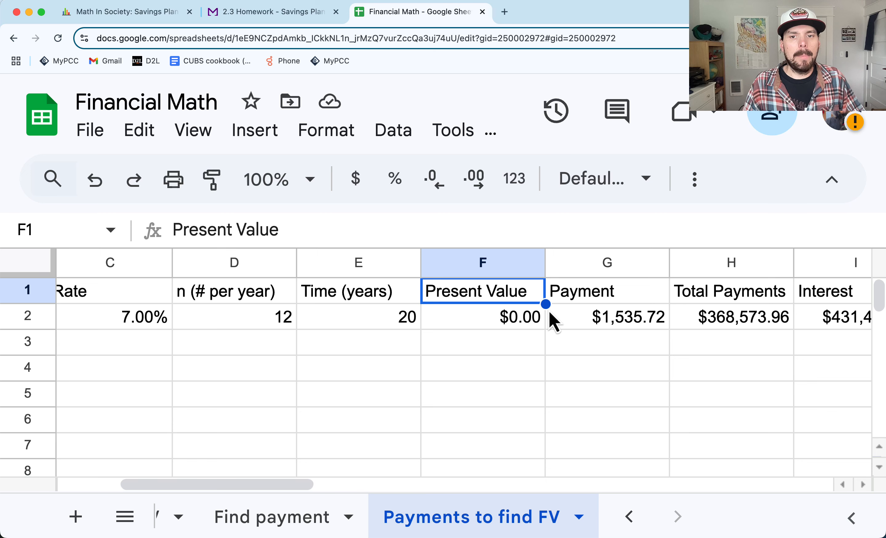
click(582, 293)
text(Future)
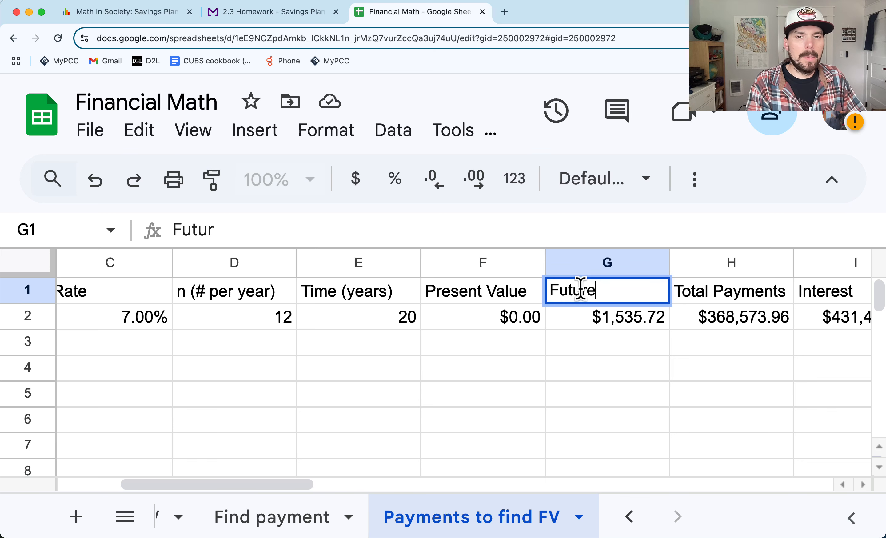
text( Value)
key(Return)
key(Delete)
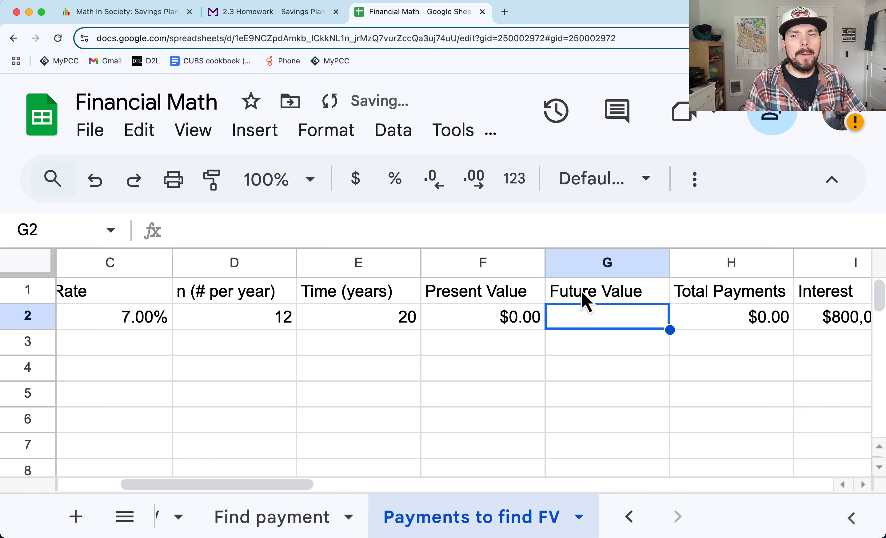
scroll(757, 356, left, 3)
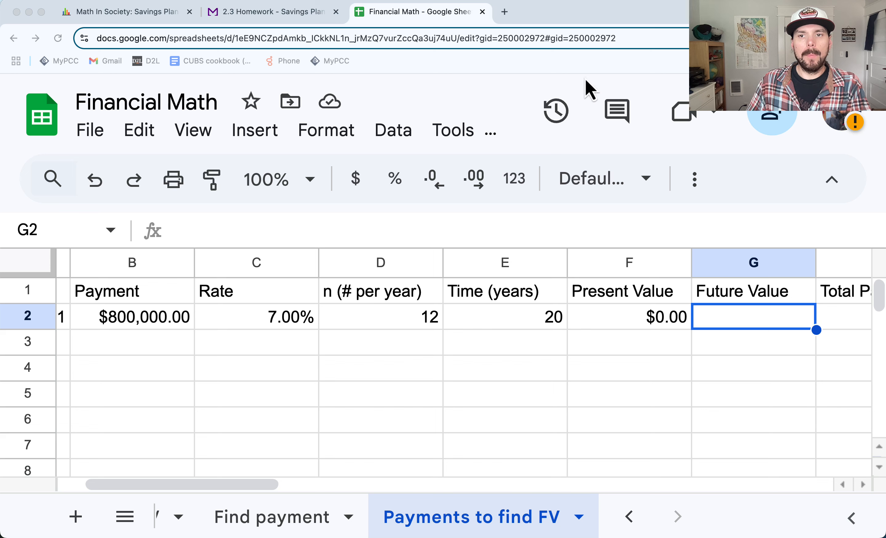
Switch to the homework page and reread Question 2 for the deposit amount and how often it is made
click(271, 26)
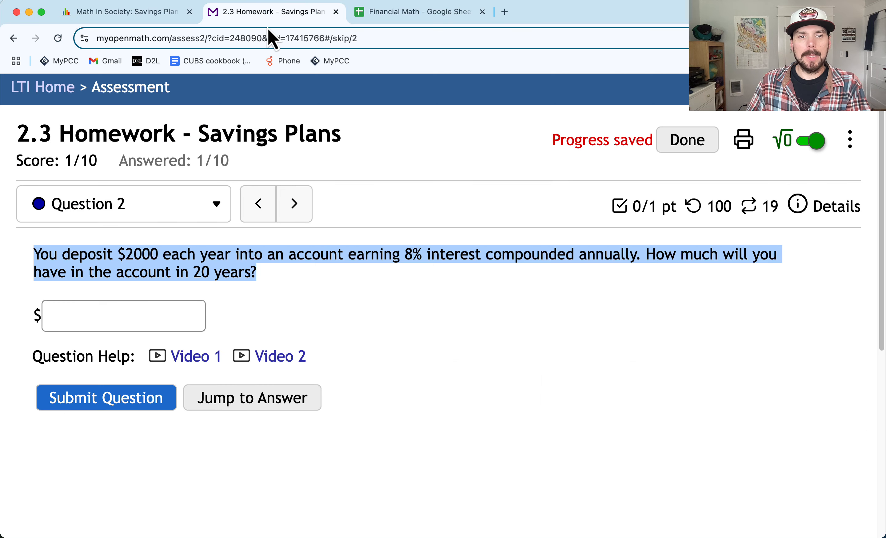
click(218, 272)
drag(127, 254, 159, 254)
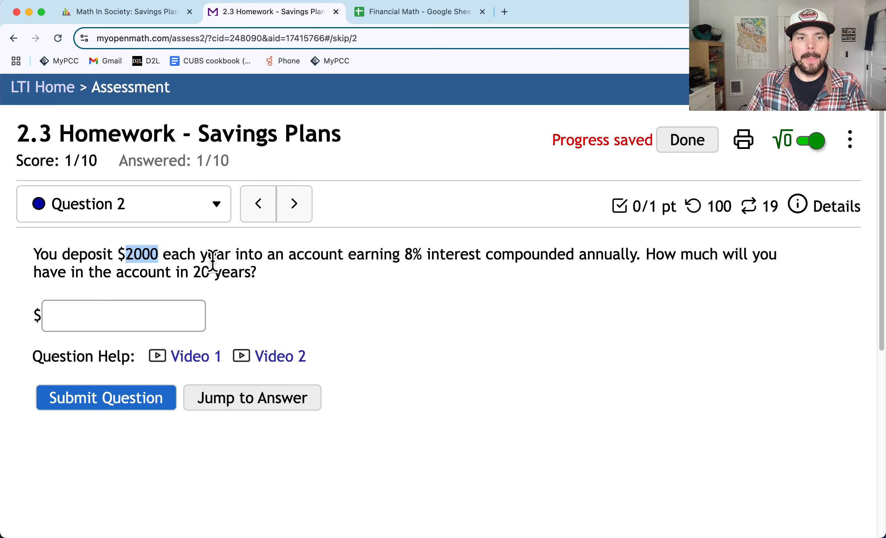
drag(248, 256, 63, 255)
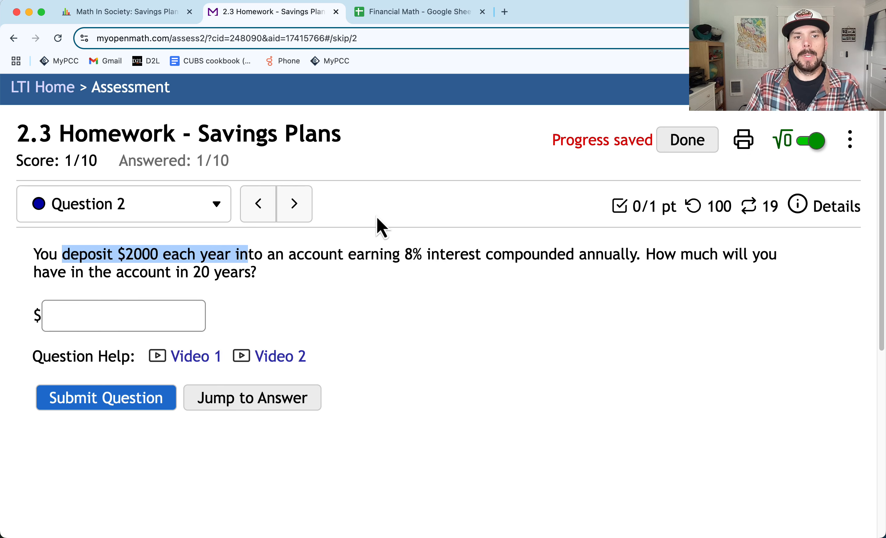
Switch back to the spreadsheet and set row 2's payment to 2000, rate to 8% and number per year to 1
click(420, 11)
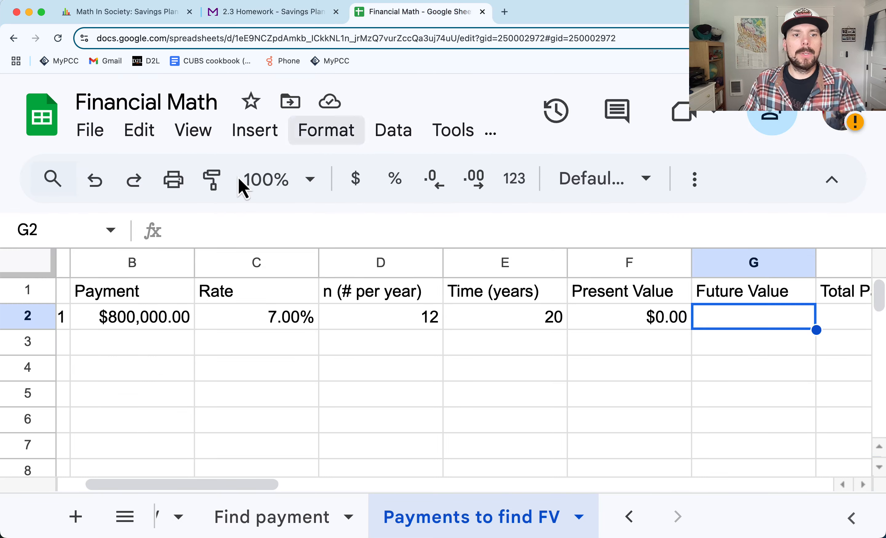
click(159, 317)
text(2,00)
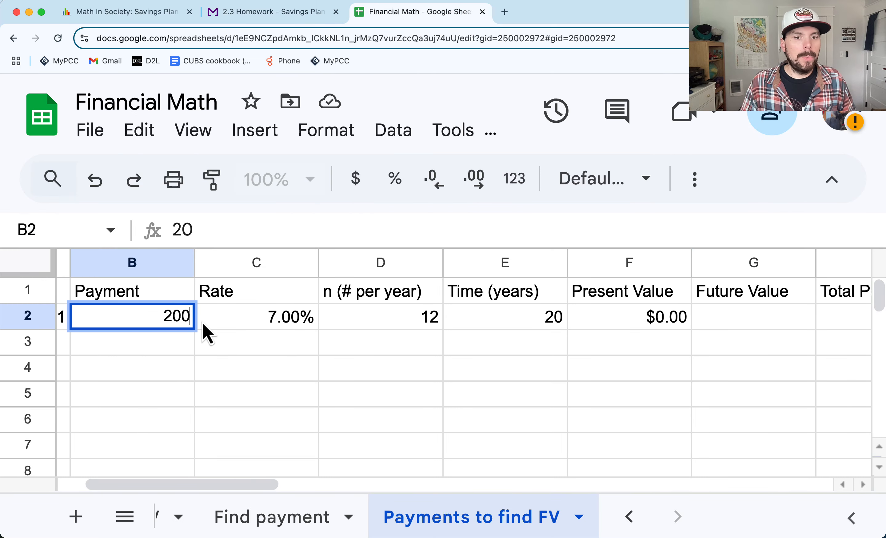
text(0)
click(272, 328)
text(8%)
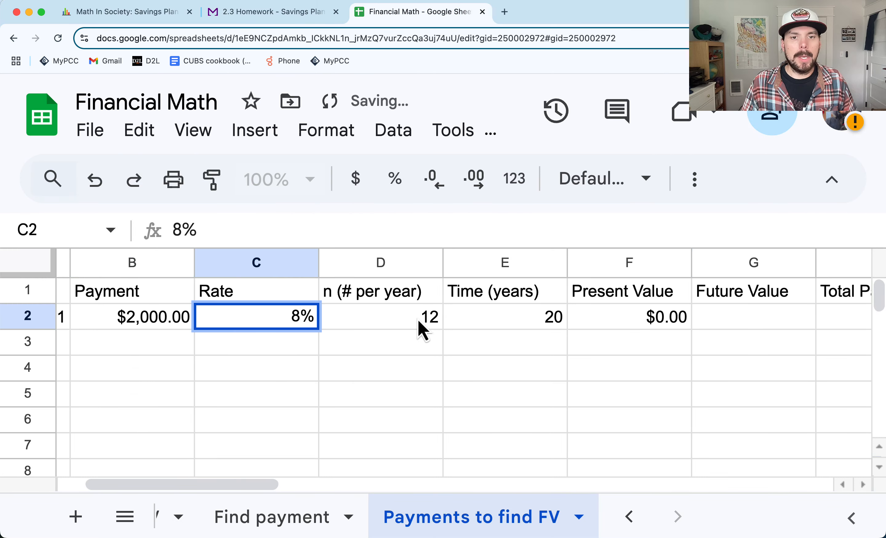
click(418, 318)
text(1)
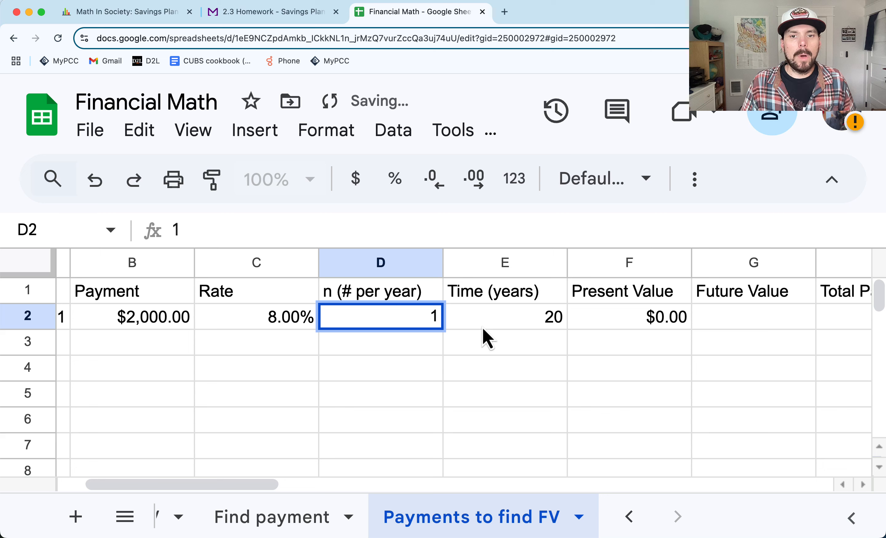
click(487, 327)
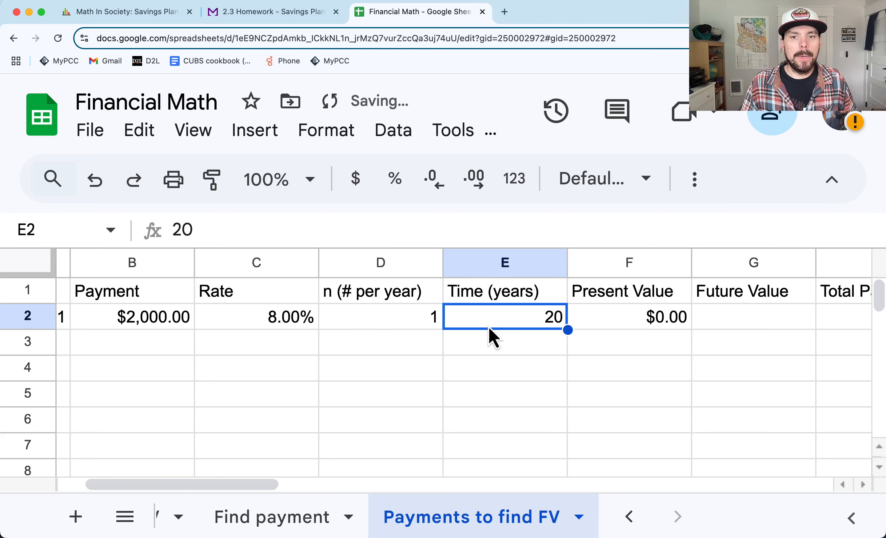
Enter the future value formula =-FV(C2/D2, D2*E2, B2, F2) in G2
click(768, 301)
click(784, 324)
text(=)
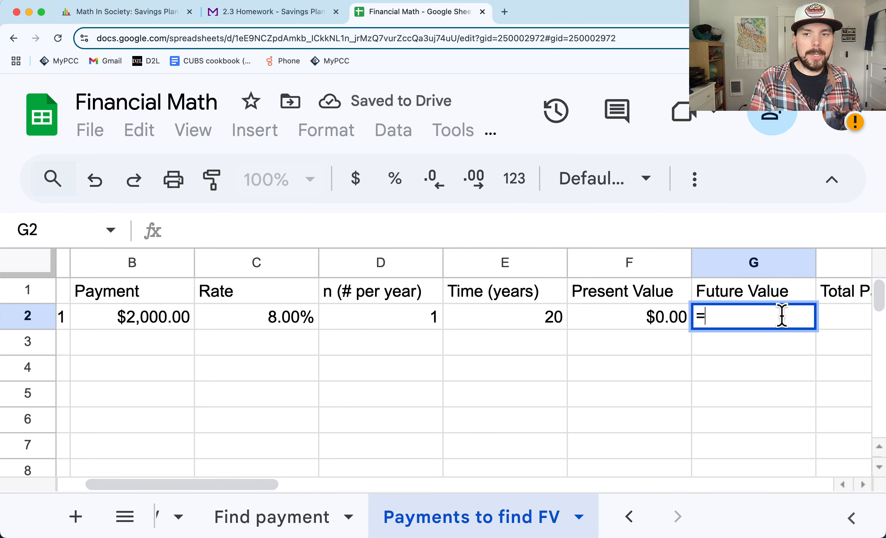
text(-FV()
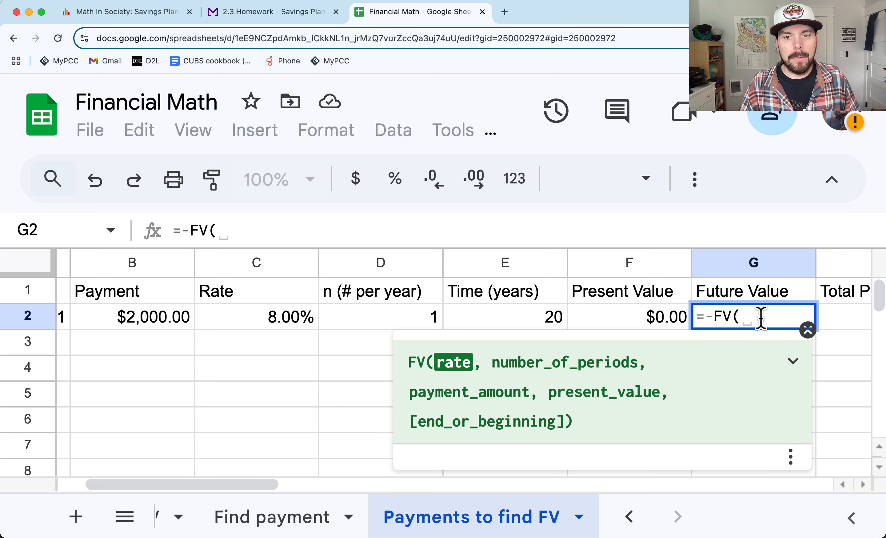
click(261, 323)
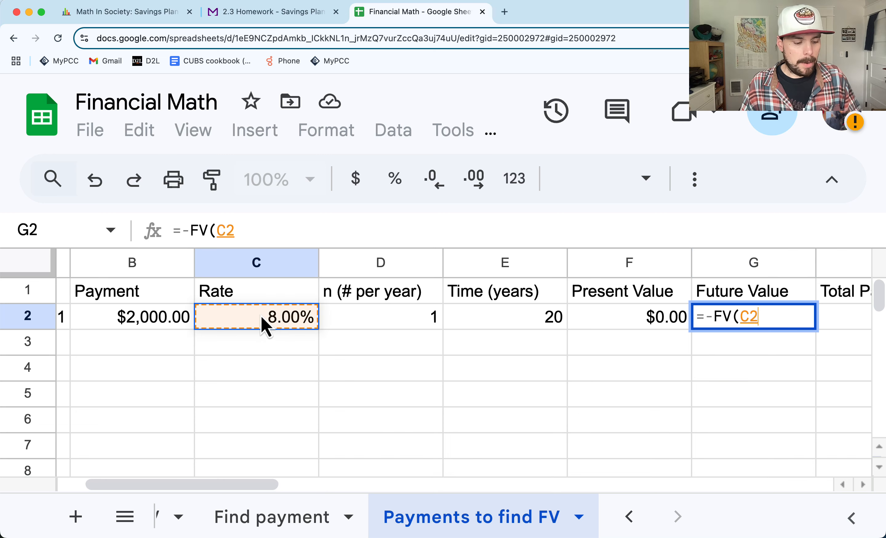
click(371, 329)
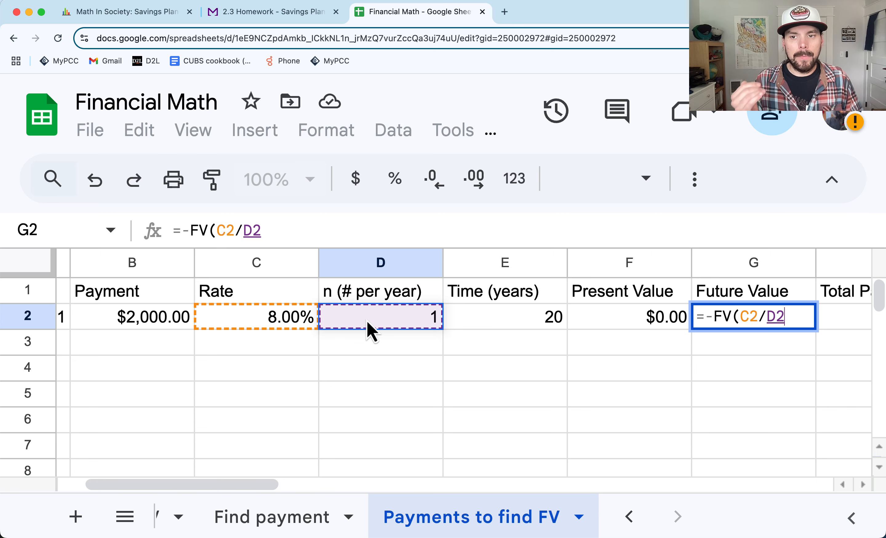
text(,)
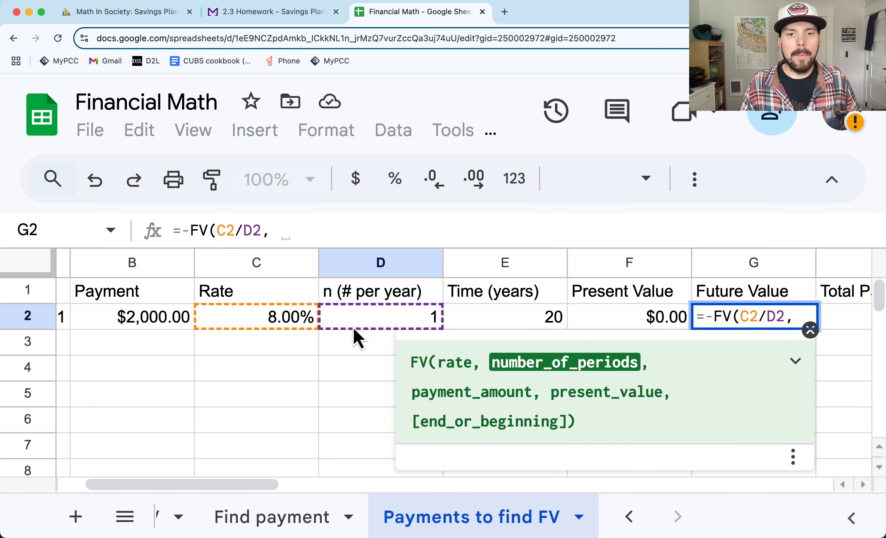
click(353, 326)
text(*)
click(483, 315)
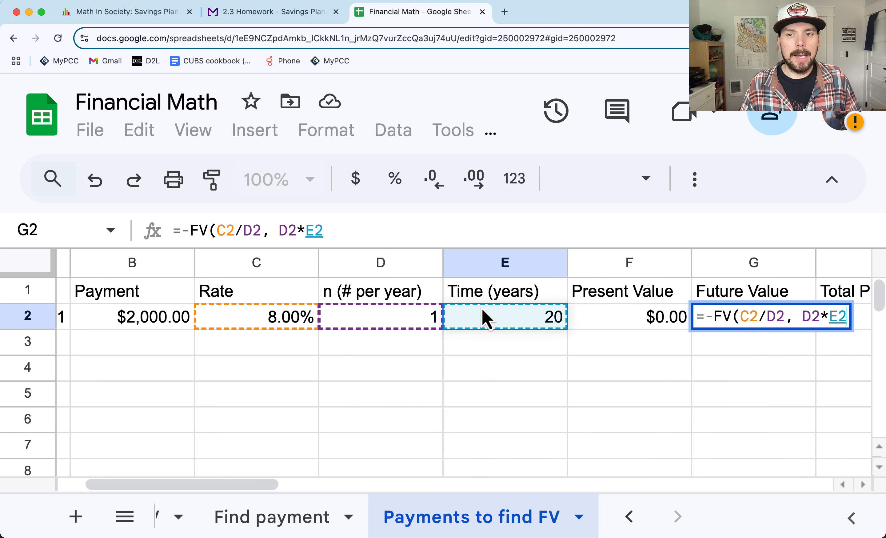
text(,)
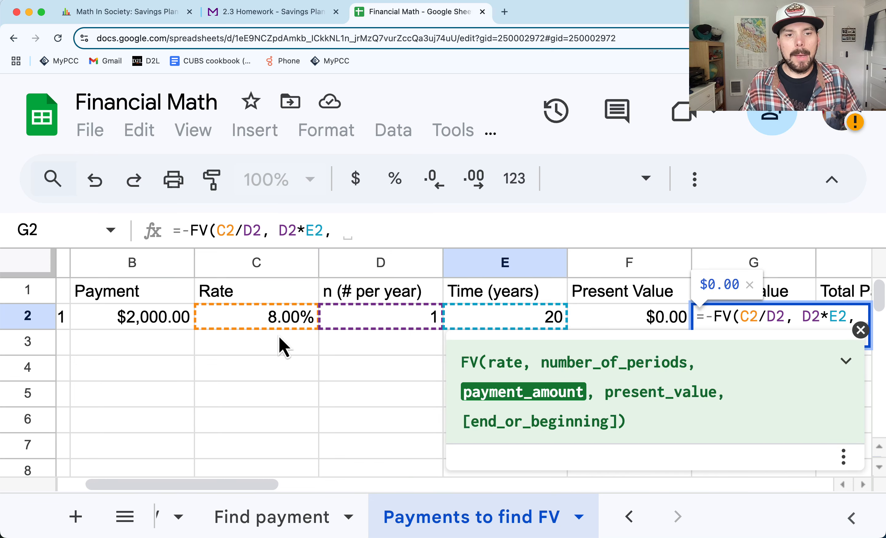
click(124, 318)
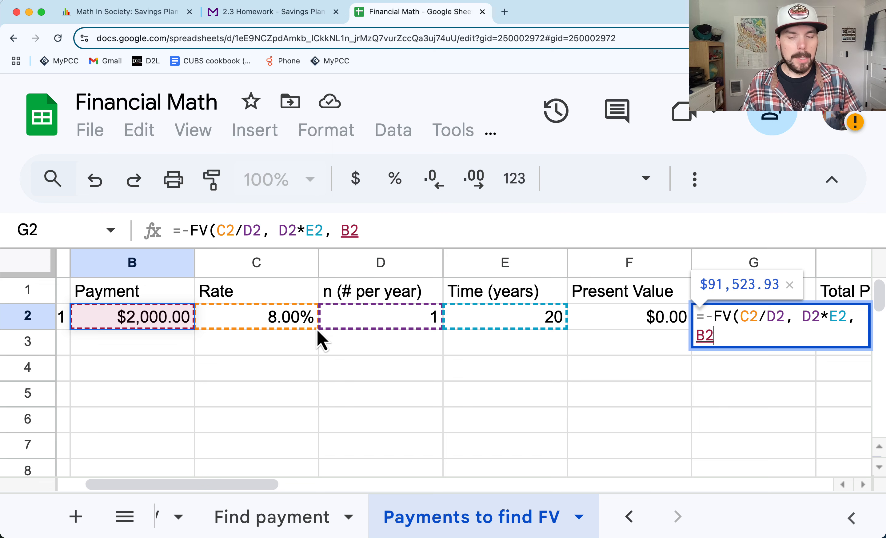
text(,)
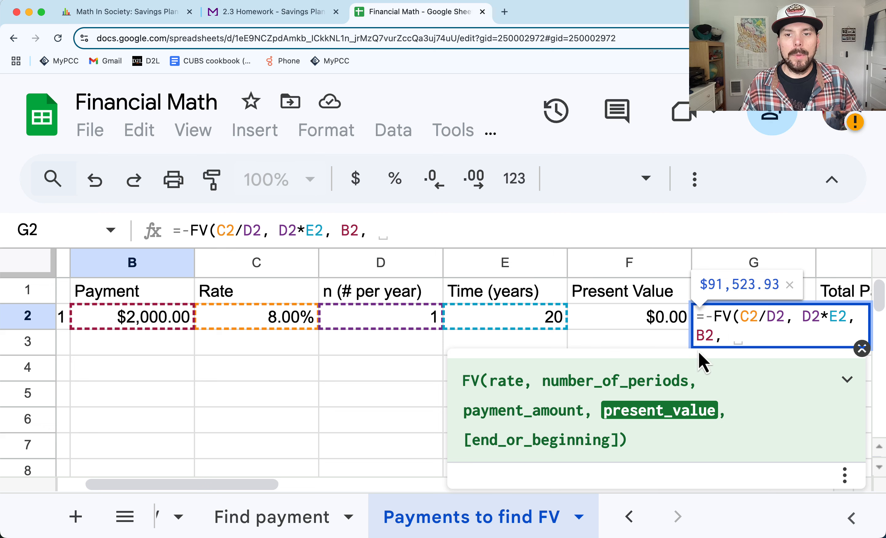
click(631, 322)
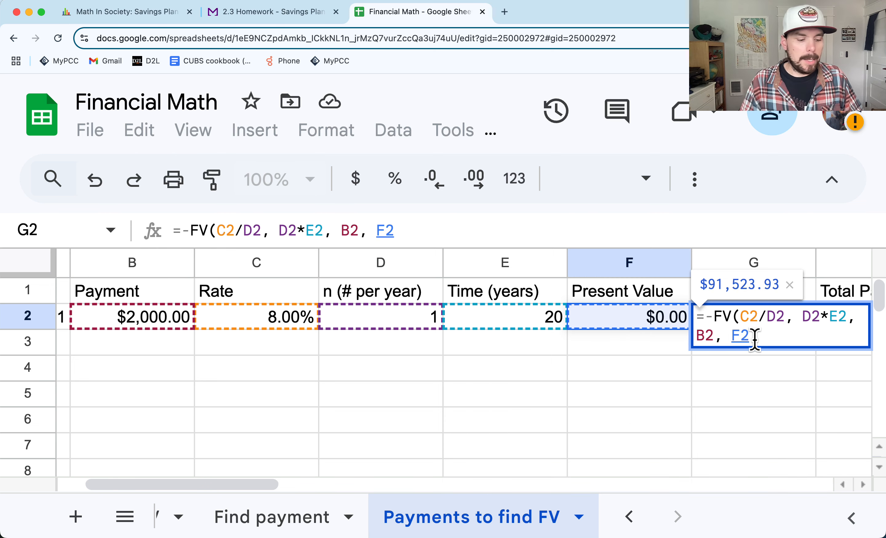
text())
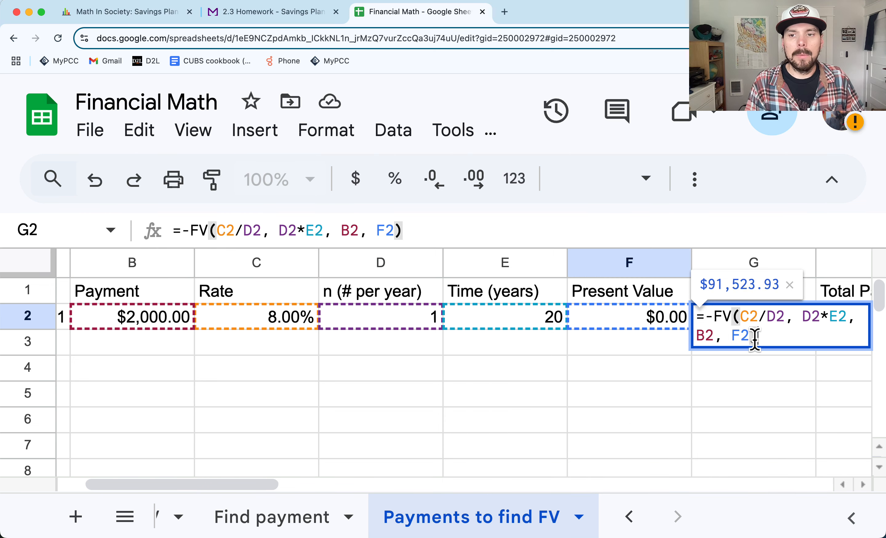
key(Return)
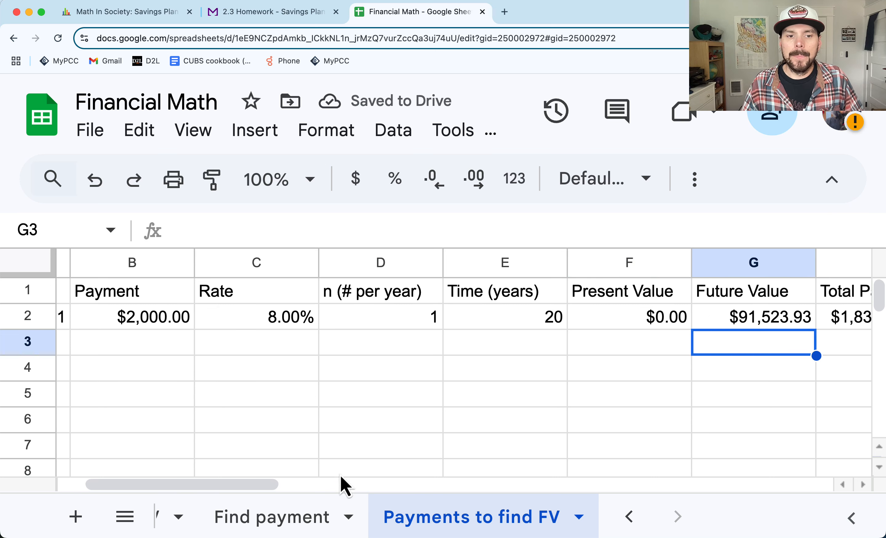
drag(258, 485, 299, 486)
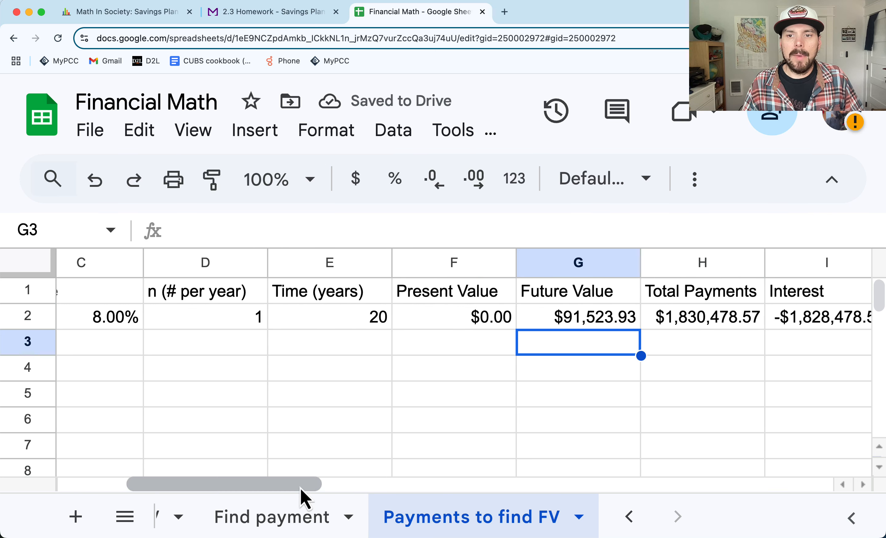
click(573, 320)
double_click(706, 333)
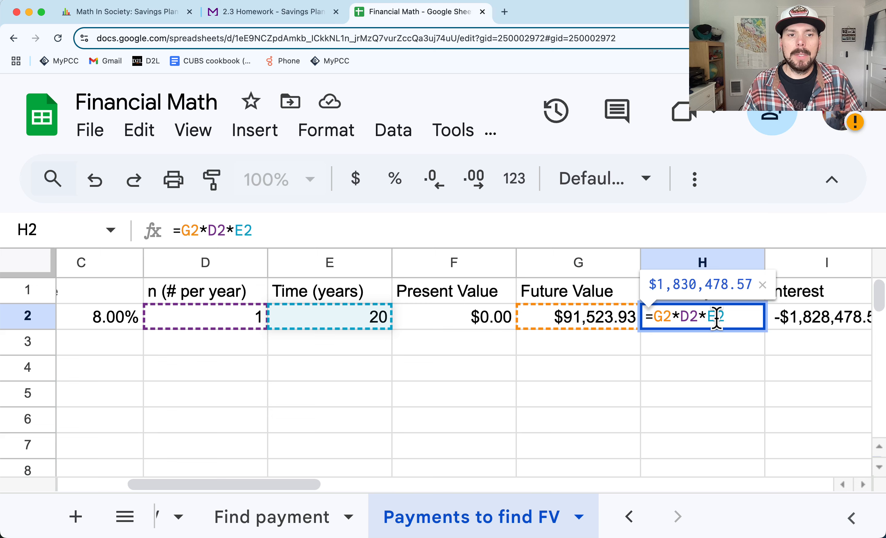
drag(200, 229, 181, 231)
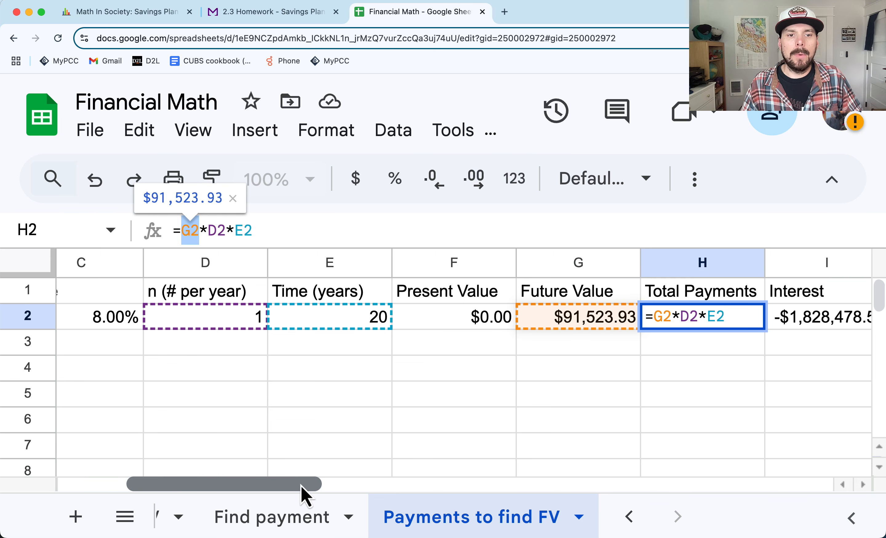
mouse_move(300, 486)
mouse_down()
mouse_move(242, 485)
mouse_move(305, 484)
mouse_up()
click(199, 313)
click(810, 317)
Replace the G2 reference in the H2 Total Payments formula with the payment cell, making it =B2*D2*E2
click(698, 316)
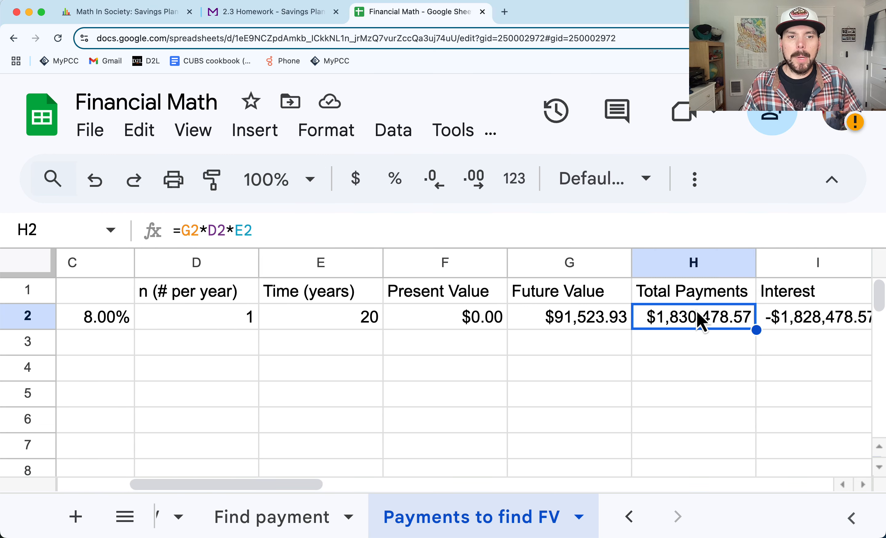
click(233, 232)
click(196, 229)
key(BackSpace)
key(BackSpace)
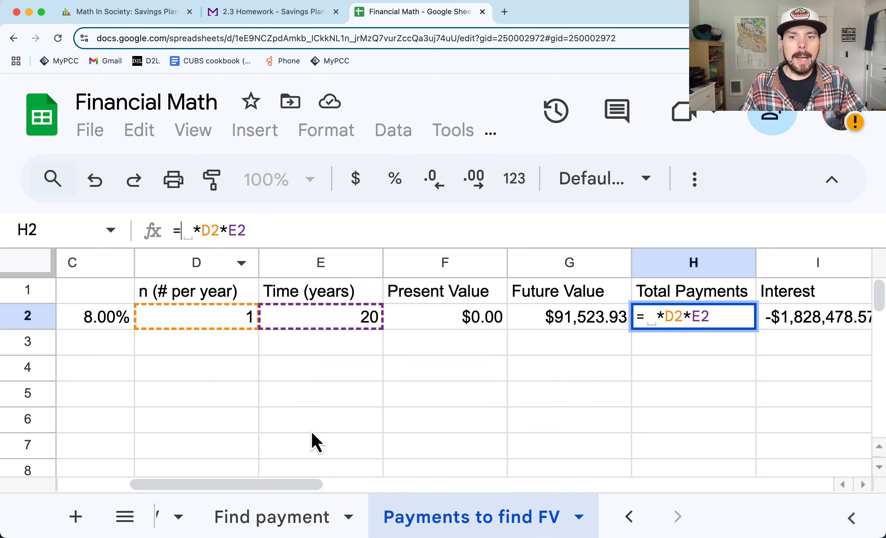
drag(286, 489, 271, 487)
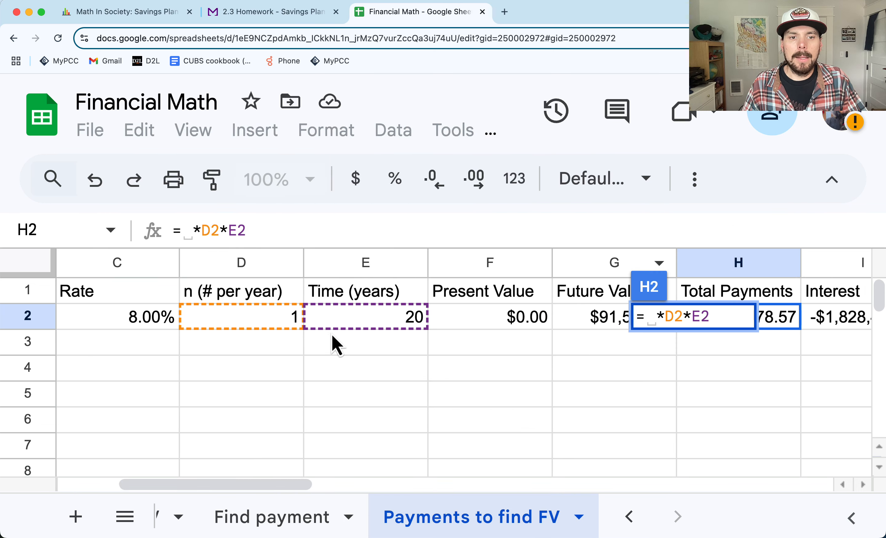
drag(280, 486, 247, 485)
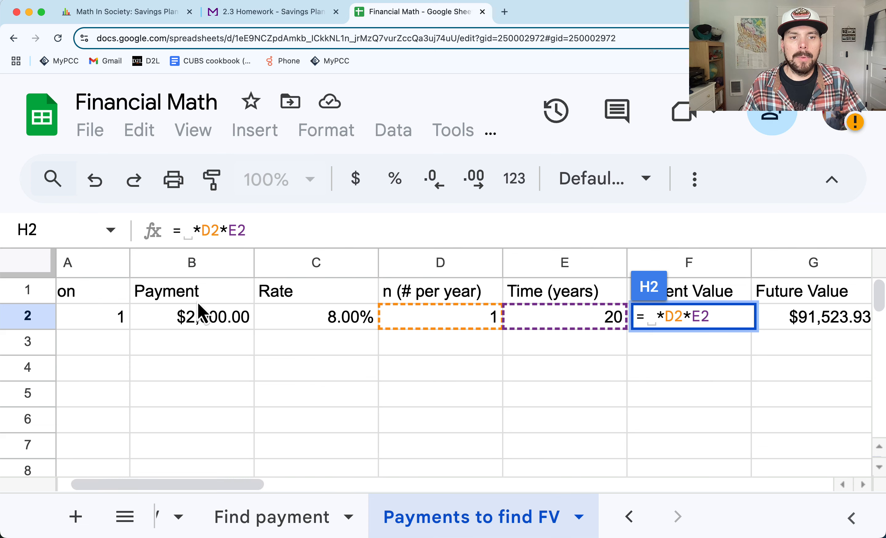
click(193, 311)
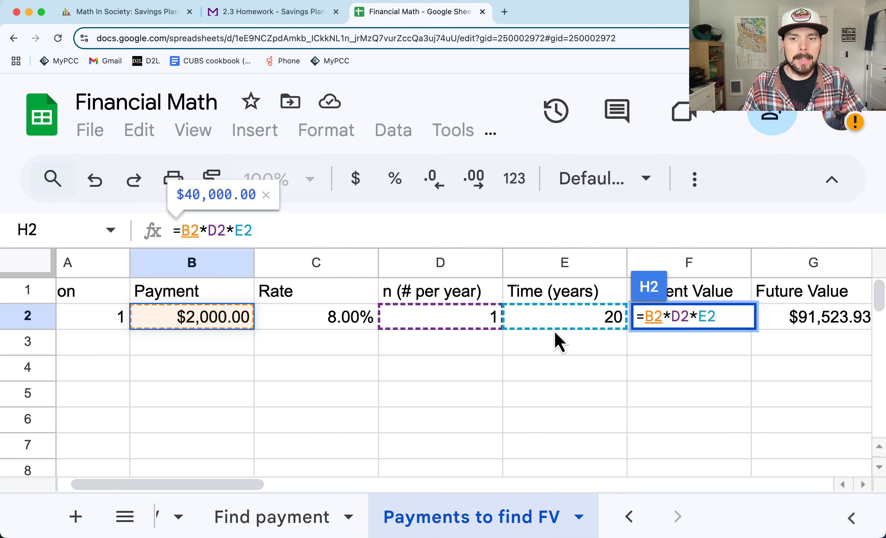
key(Return)
drag(250, 478, 331, 485)
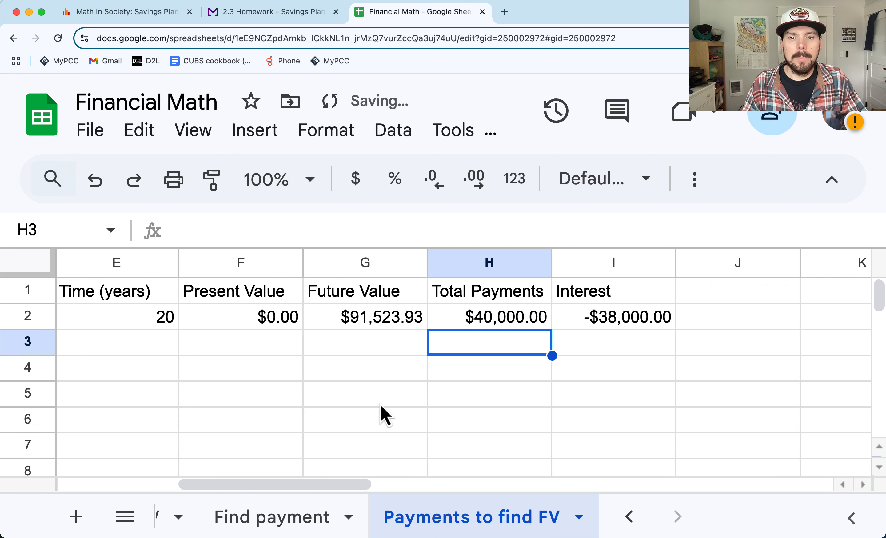
Replace the B2 reference in the I2 Interest formula with the future value cell, making it =G2-H2
click(482, 322)
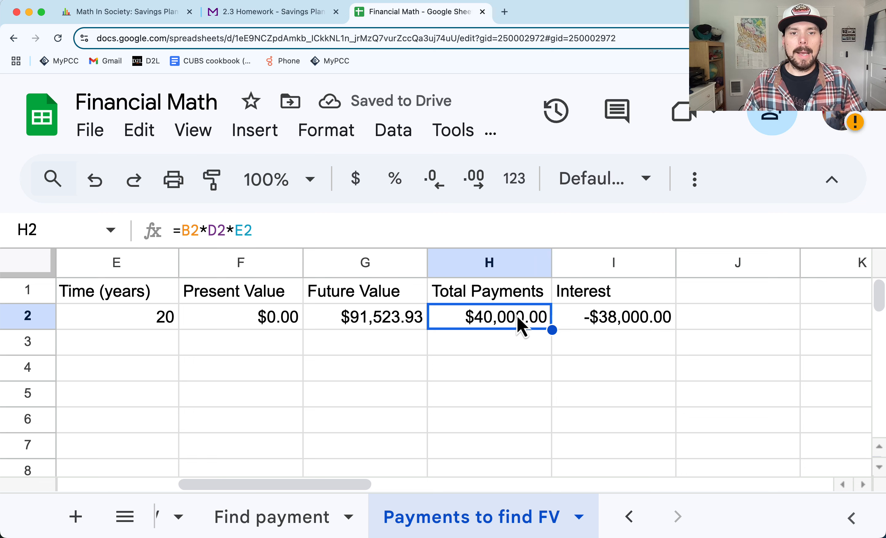
click(609, 327)
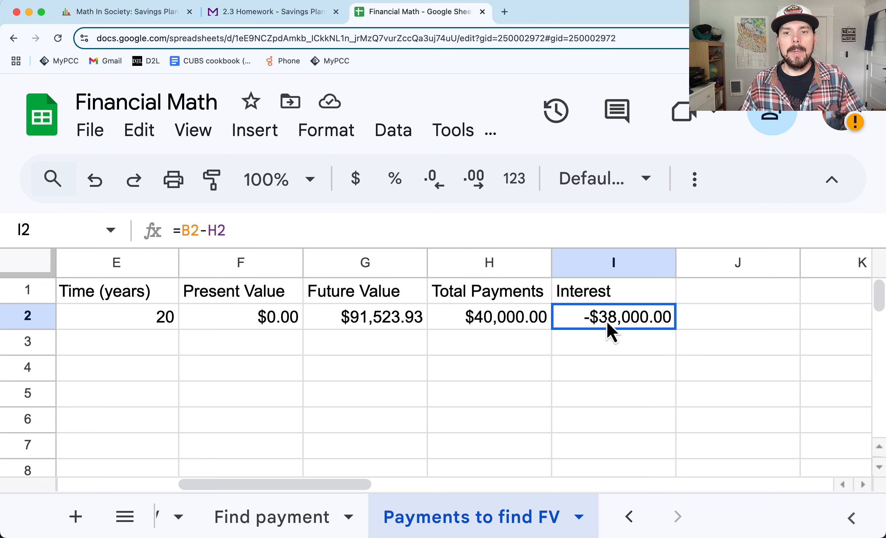
double_click(606, 318)
click(258, 229)
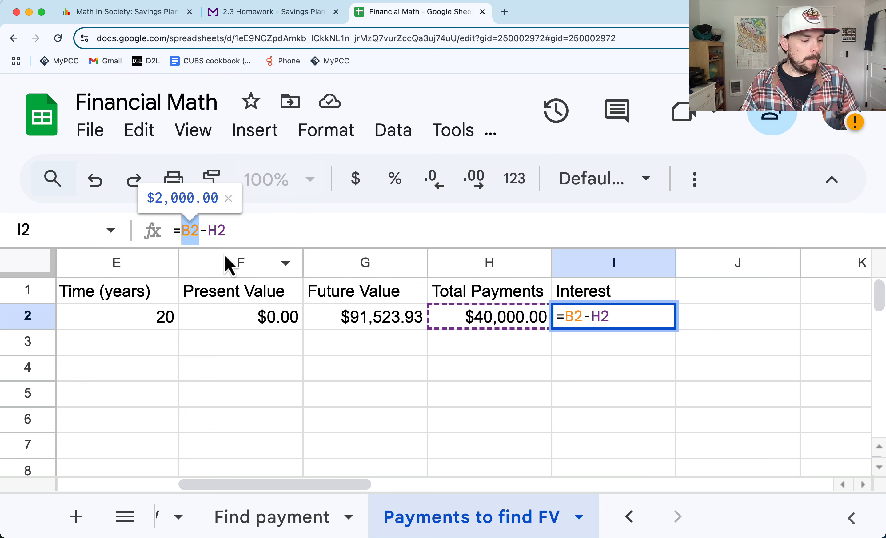
text(G)
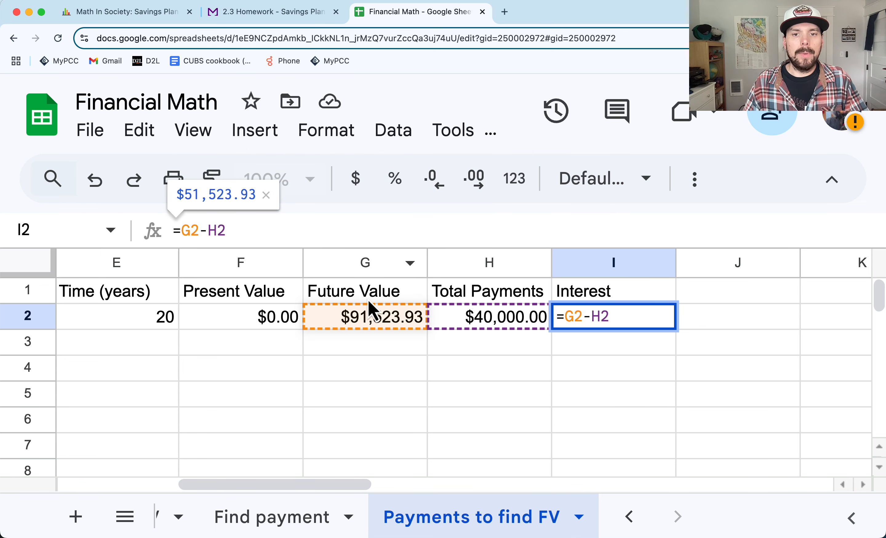
key(Return)
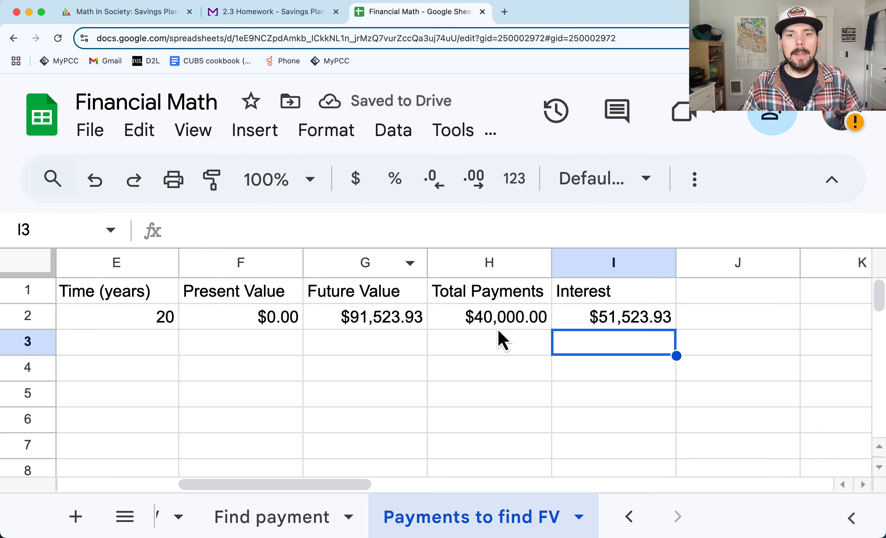
Copy the future value from G2, paste it as the Question 2 answer on the homework page and submit it
click(392, 324)
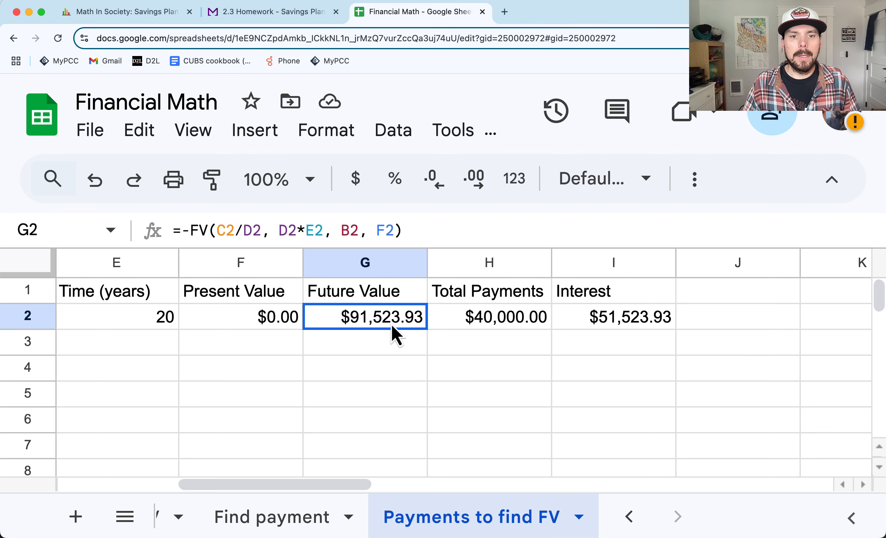
double_click(392, 324)
drag(390, 286, 322, 286)
key(super+c)
click(286, 12)
click(143, 319)
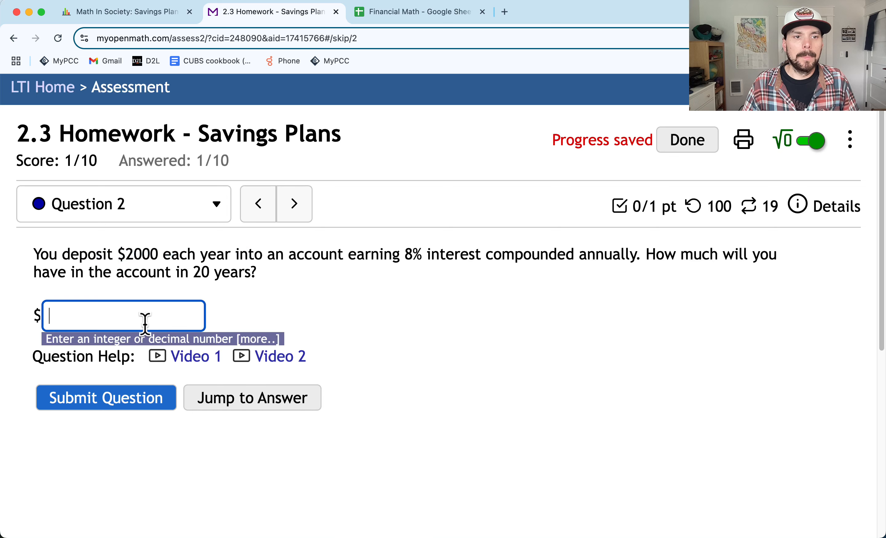
key(super+v)
click(163, 396)
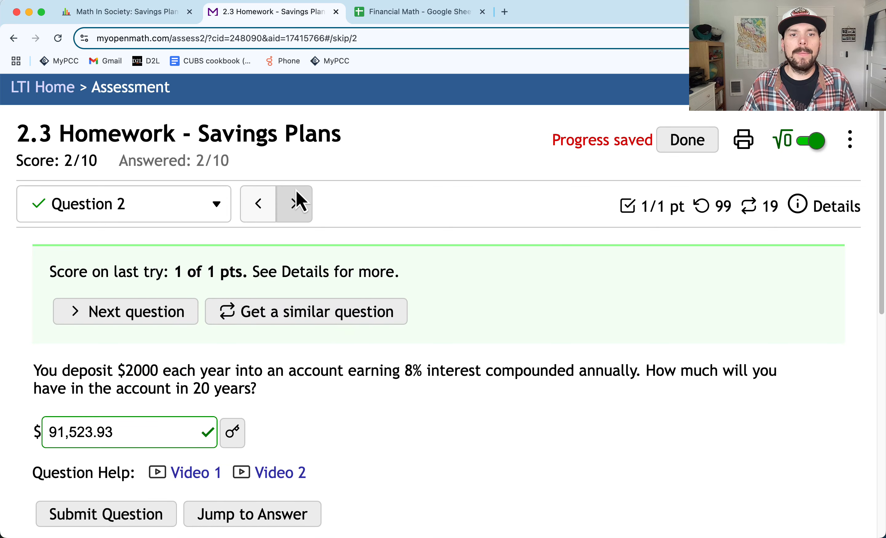
Open Question 3 of the homework and read all three of its parts
click(294, 199)
scroll(456, 375, down, 1)
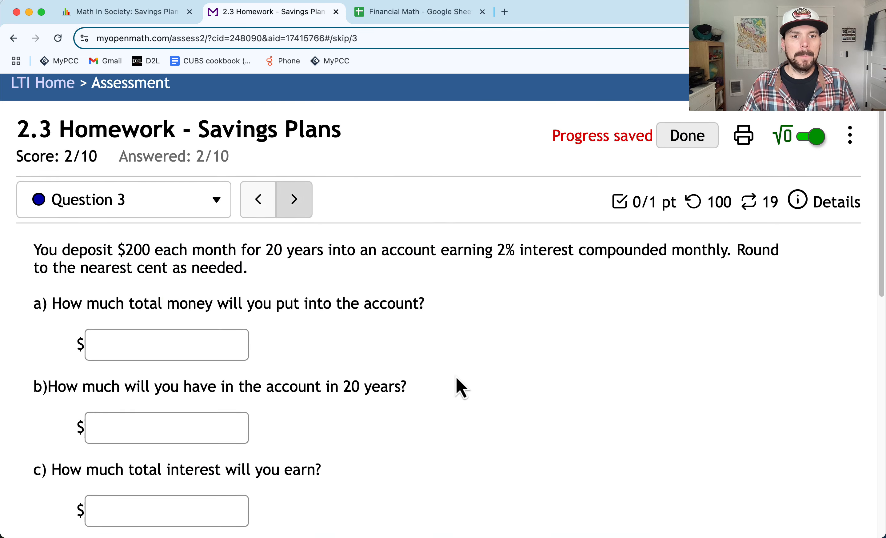
scroll(510, 418, down, 2)
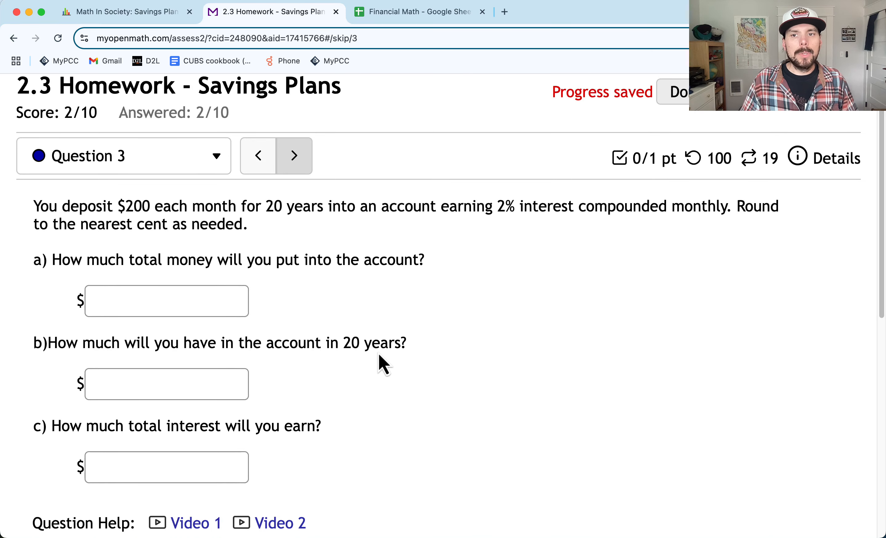
scroll(279, 315, down, 1)
scroll(198, 245, down, 5)
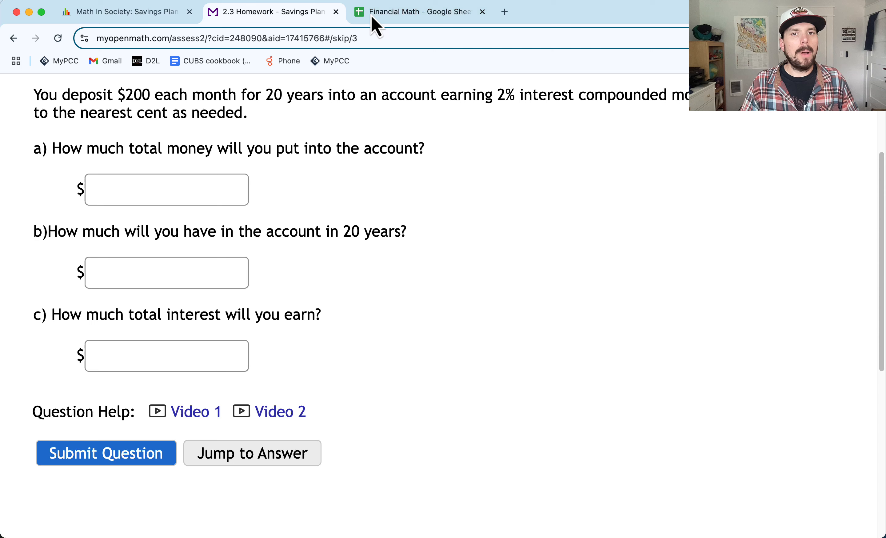
Switch back to the spreadsheet and number the Question column 2 in A2 and 3 in A3
click(404, 18)
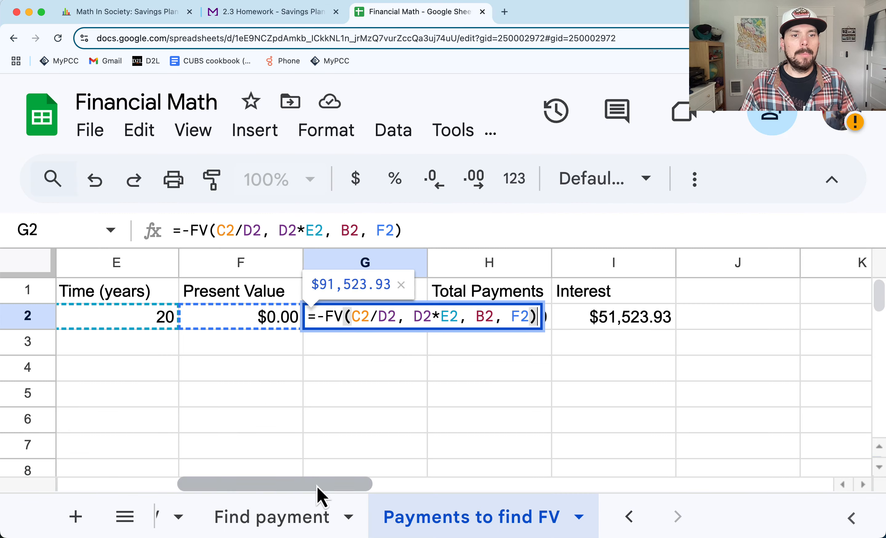
drag(316, 485, 155, 432)
click(155, 367)
click(150, 326)
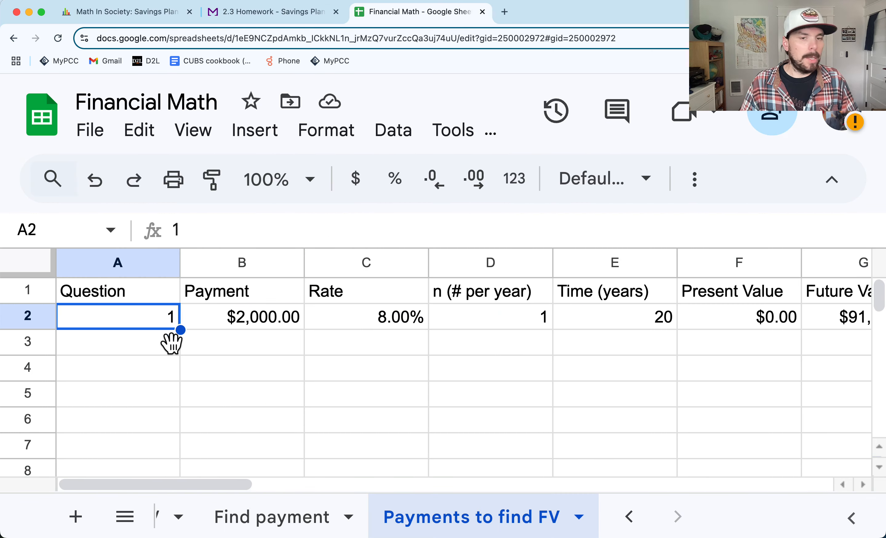
text(2)
key(Return)
text(3)
key(Return)
Switch to the homework page and reread Question 3's deposit amount, frequency, term and interest rate
click(235, 346)
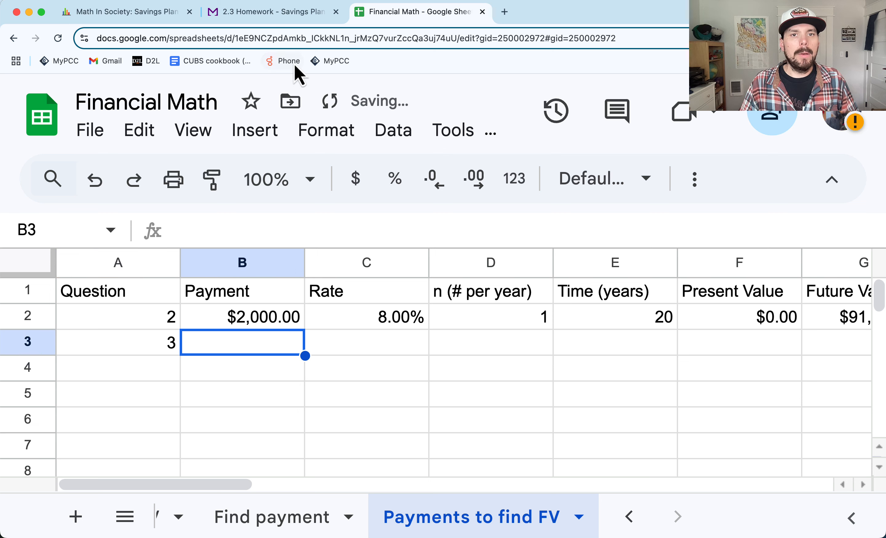
click(253, 15)
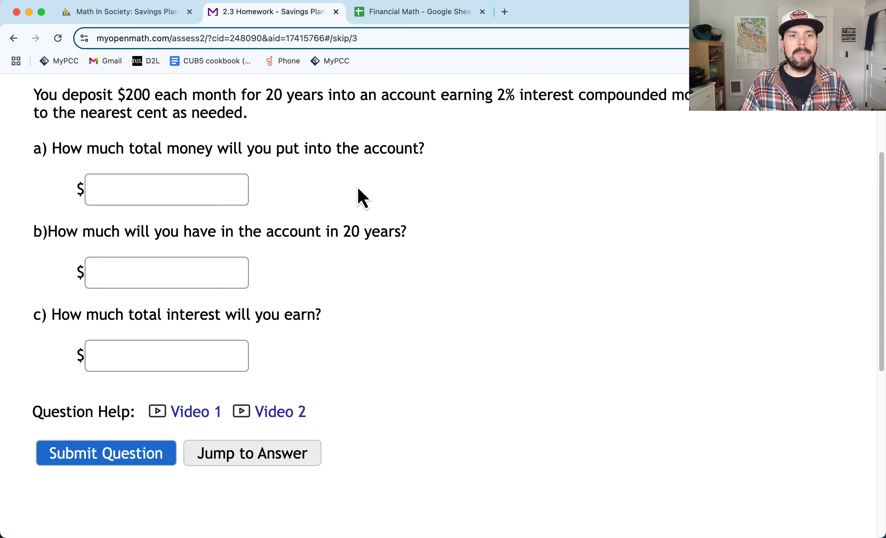
drag(119, 93, 692, 92)
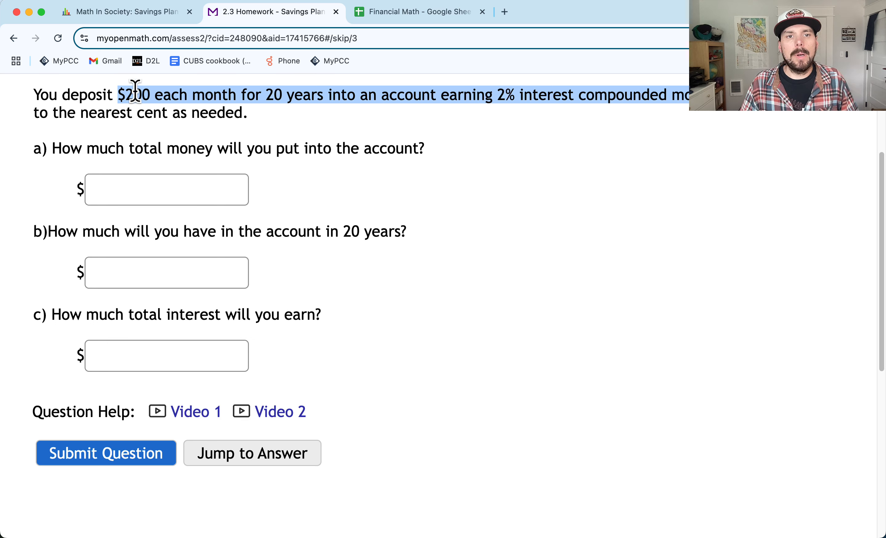
In the spreadsheet's row 3, enter payment 200, rate 2, number per year 12 and time 20, checking against Question 3
click(386, 20)
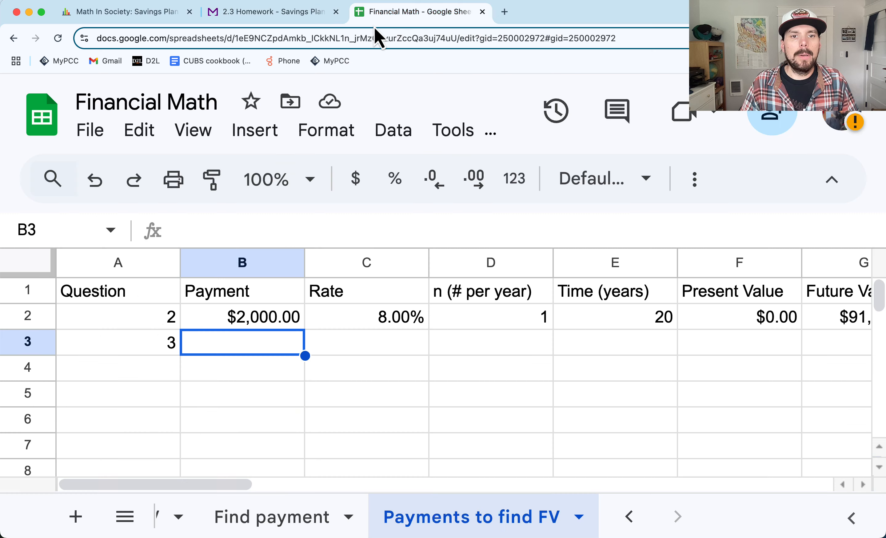
text(200)
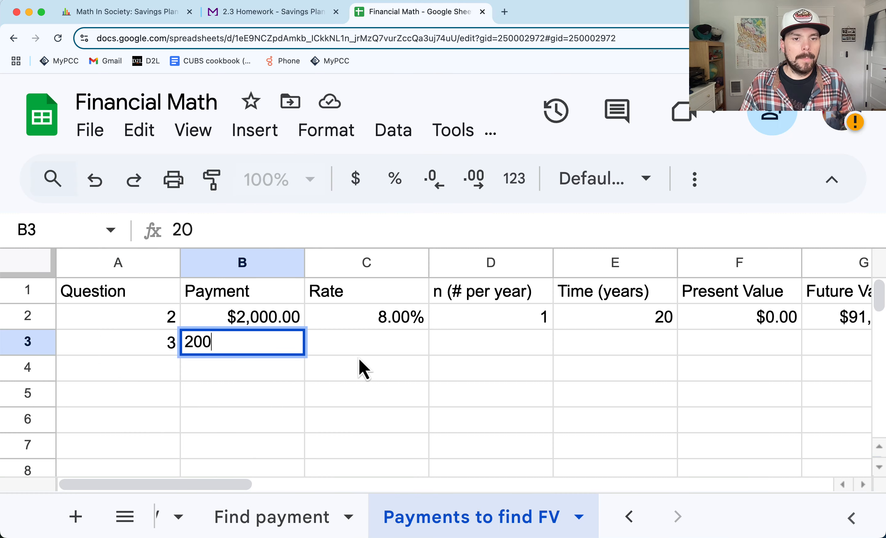
key(Tab)
text(2)
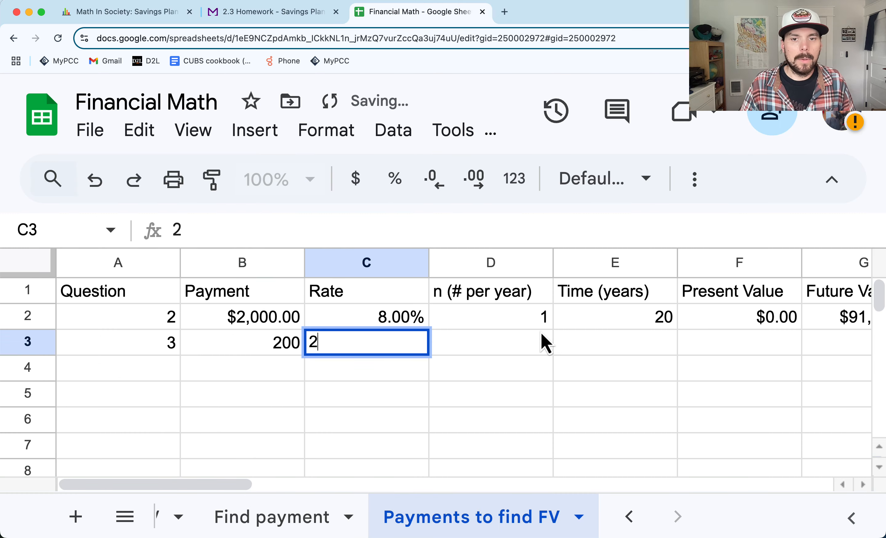
key(Tab)
text(12)
key(Tab)
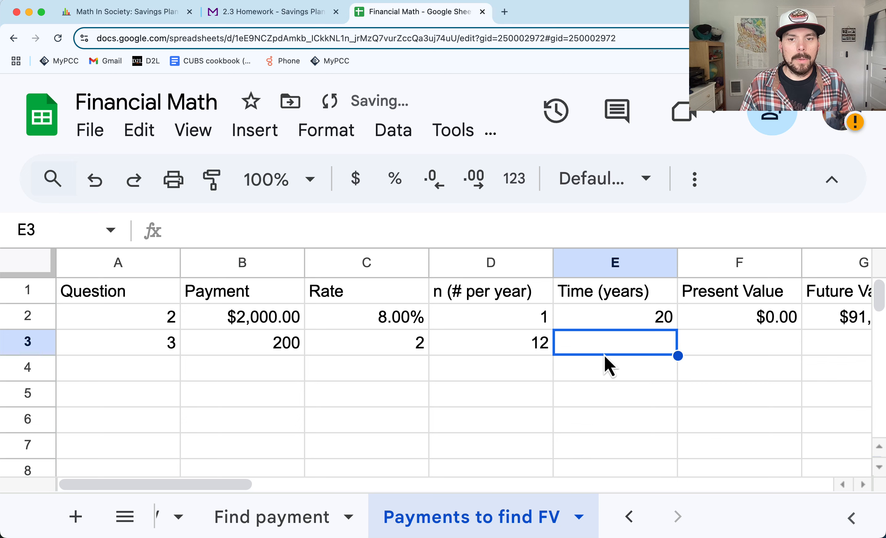
text(20)
click(232, 13)
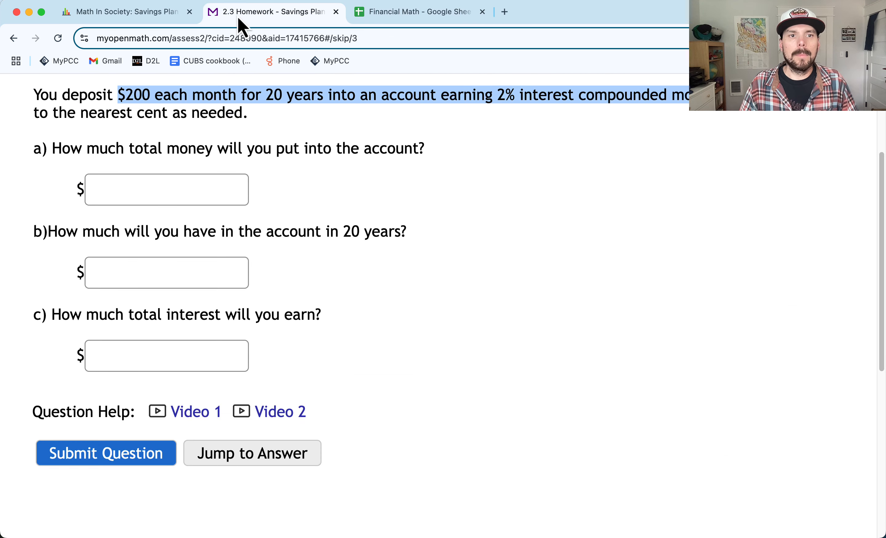
click(445, 16)
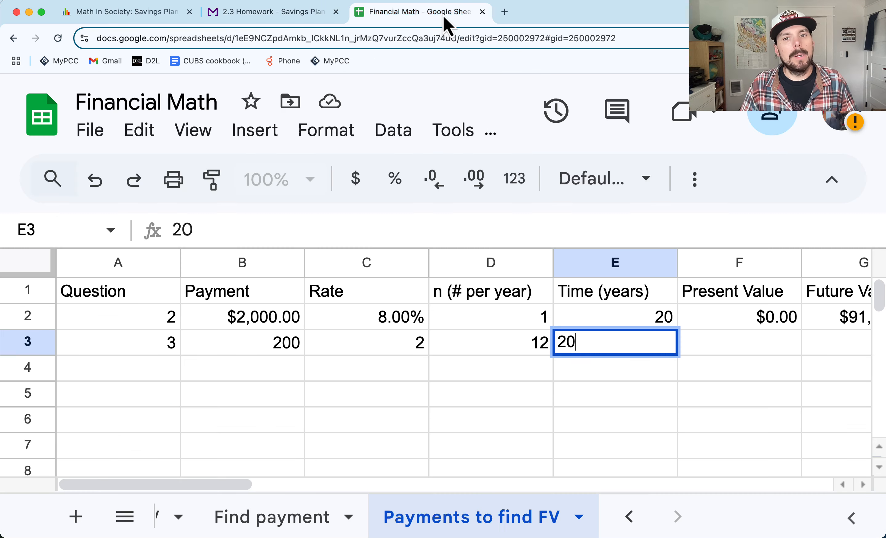
key(Return)
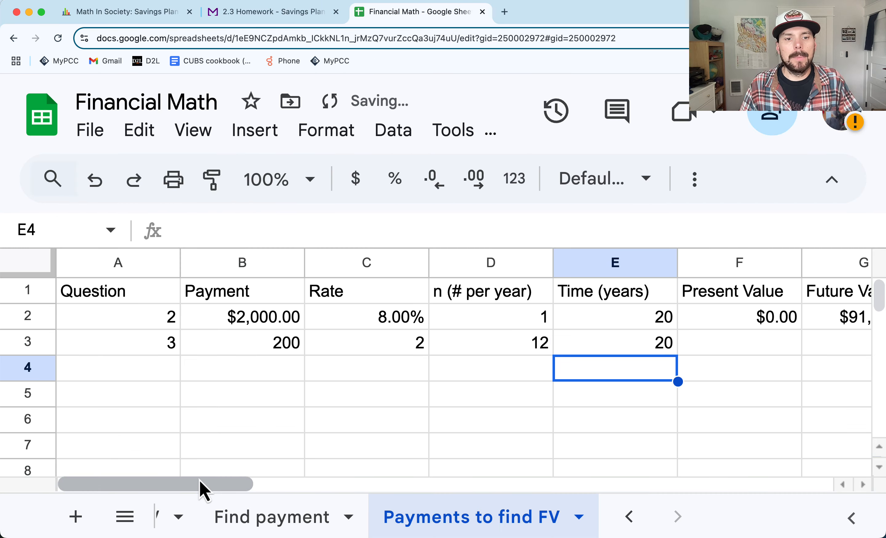
Enter 0 as the present value in F3 and fill the G2:I2 formulas down to row 3
drag(199, 482, 332, 479)
click(416, 348)
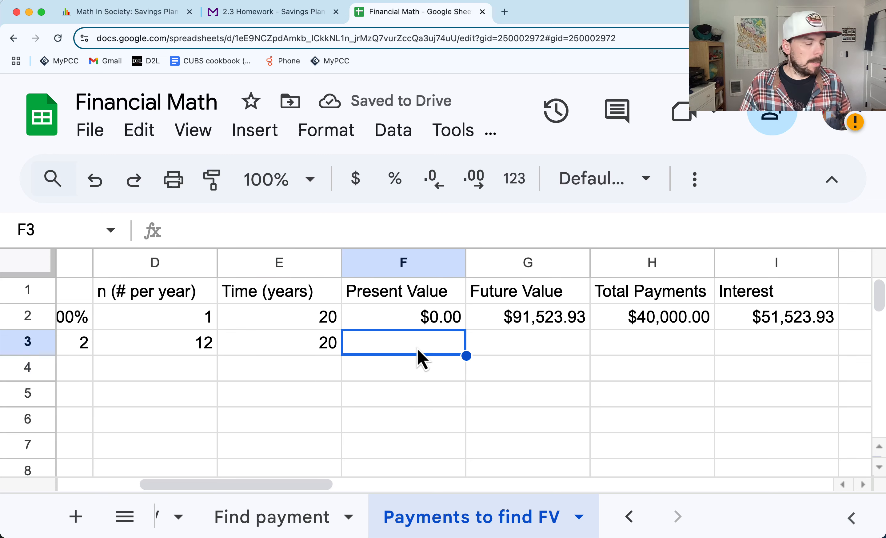
text(0)
click(530, 339)
drag(529, 318, 761, 320)
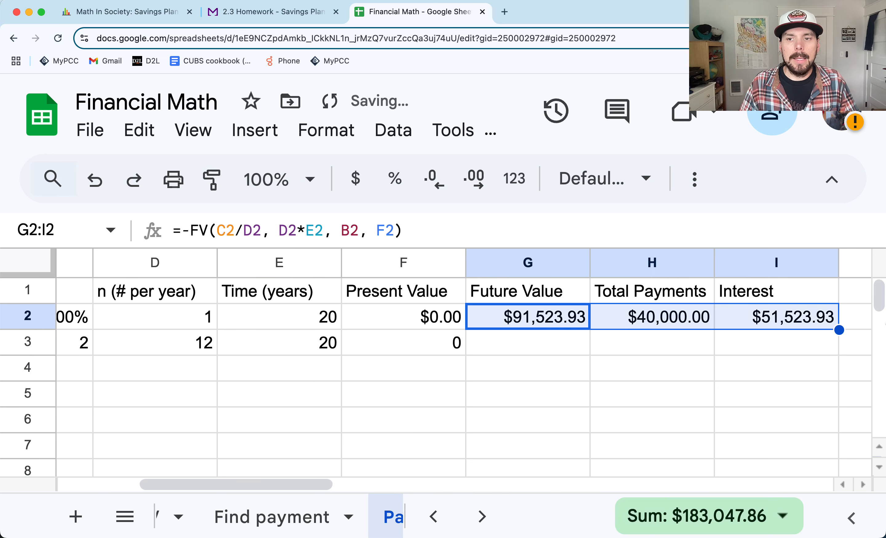
drag(841, 330, 840, 347)
click(621, 390)
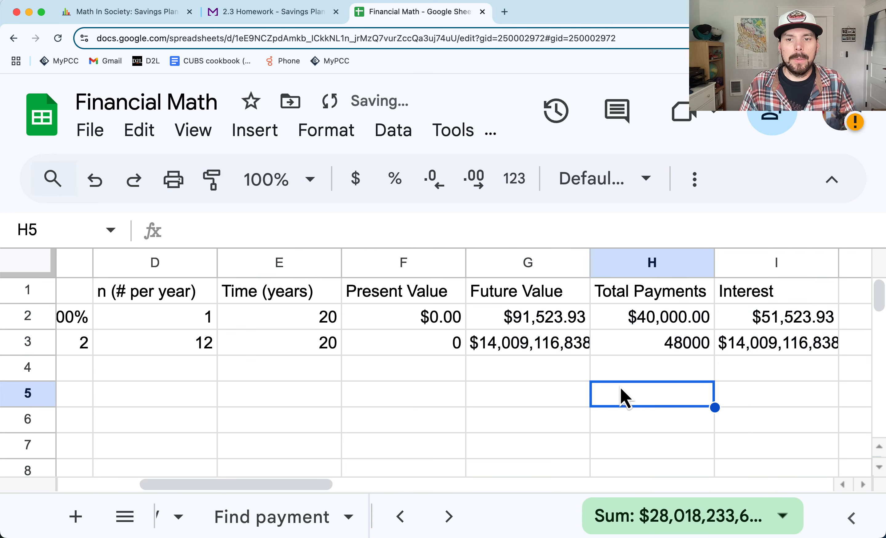
Check the future value formula in G3 and the rate entered in C3
click(498, 352)
key(Return)
key(Return)
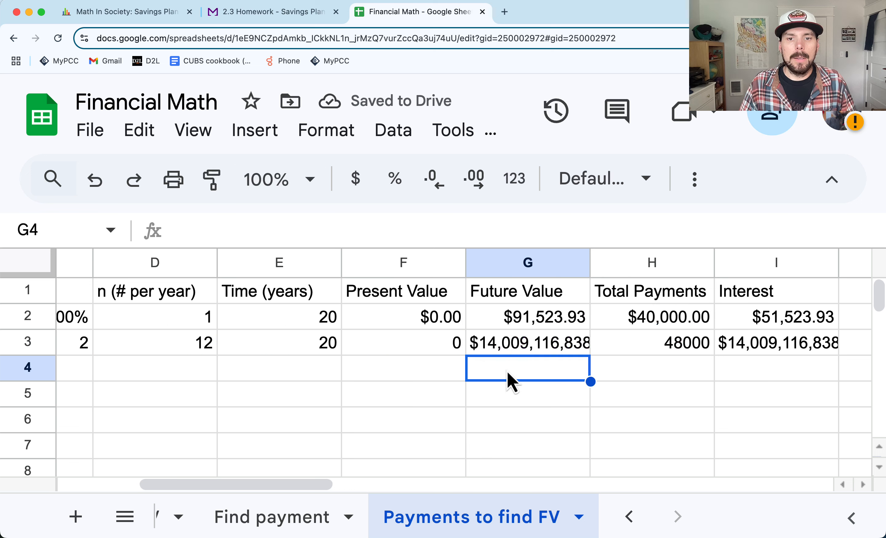
click(501, 348)
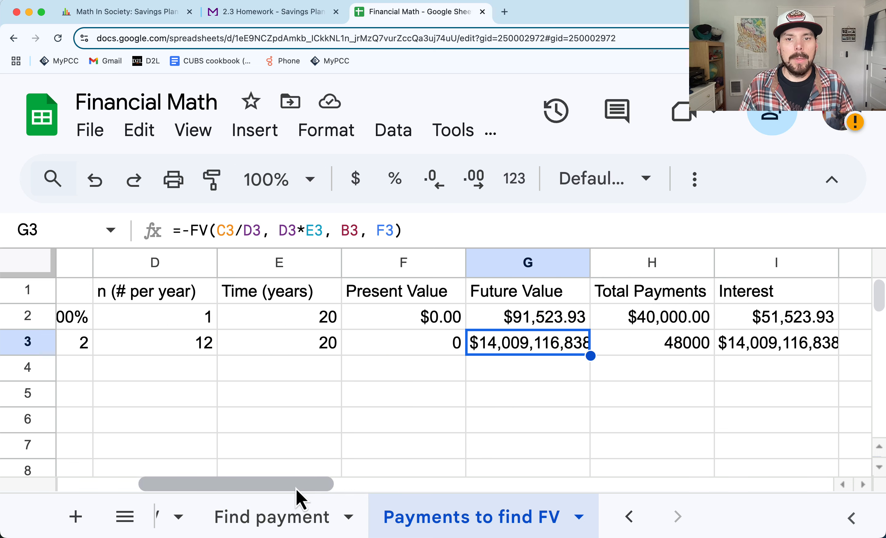
drag(295, 486, 243, 482)
click(304, 351)
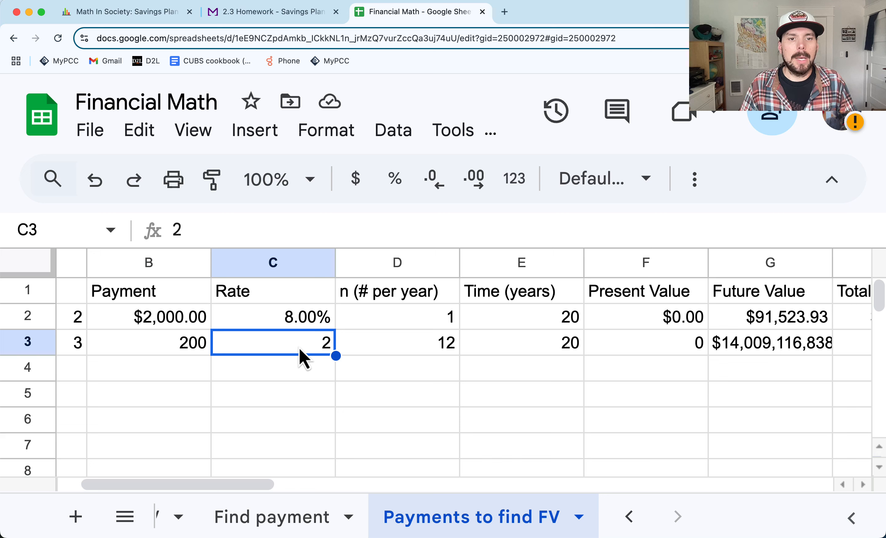
Format the Payment column B as currency and the Rate column C as percent
click(159, 264)
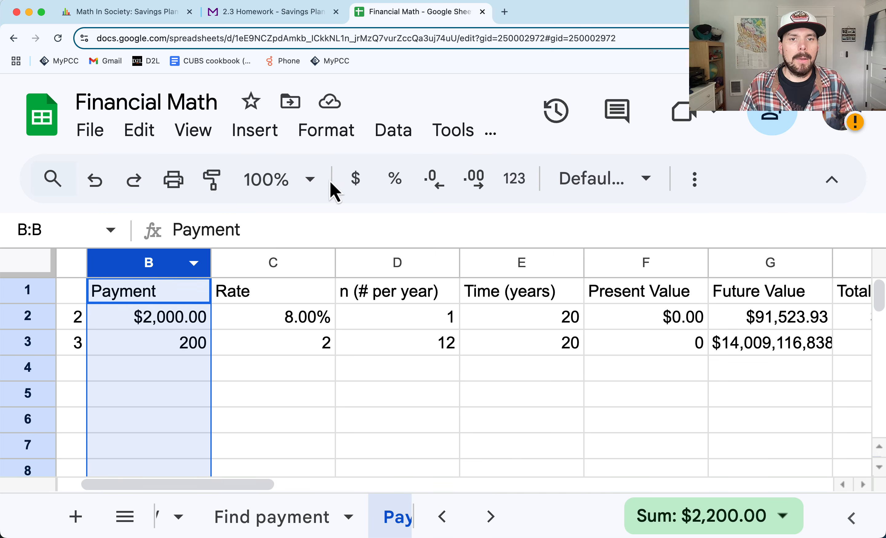
click(362, 180)
click(286, 263)
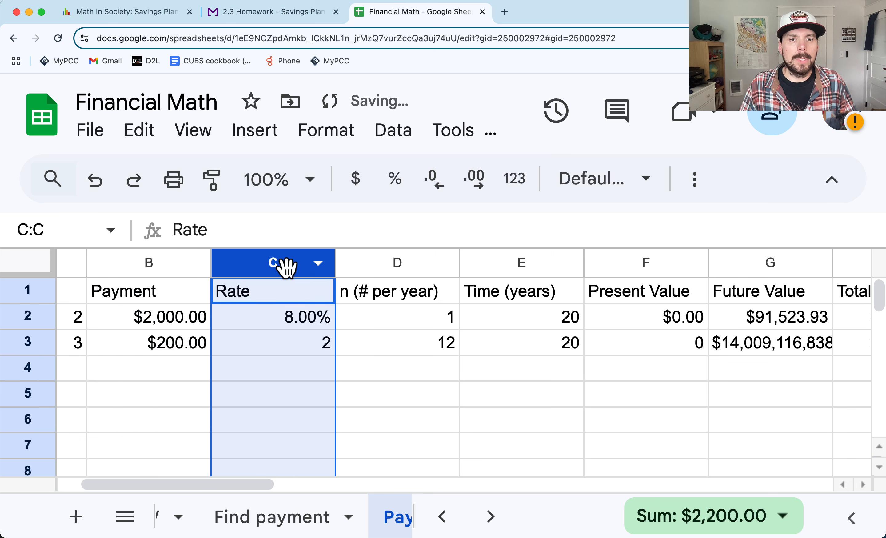
click(396, 179)
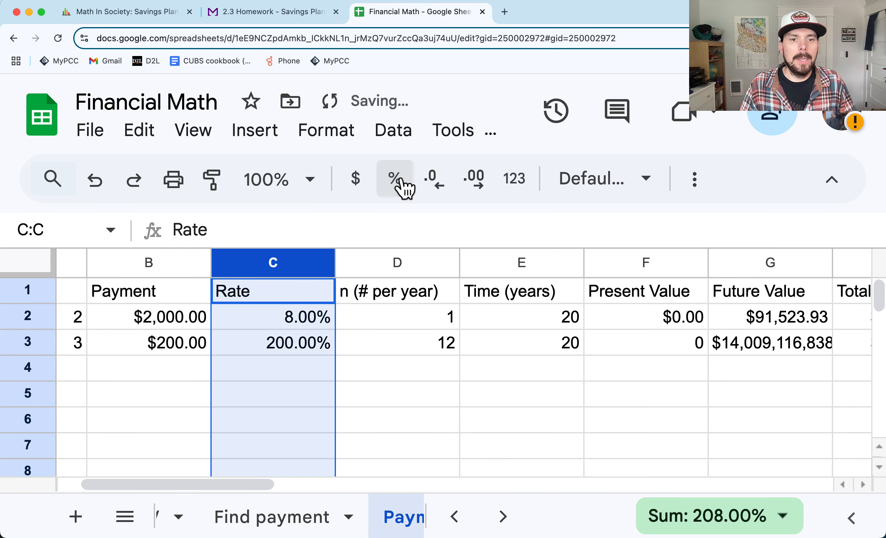
Set the Question 3 rate in C3 to 2%
click(289, 349)
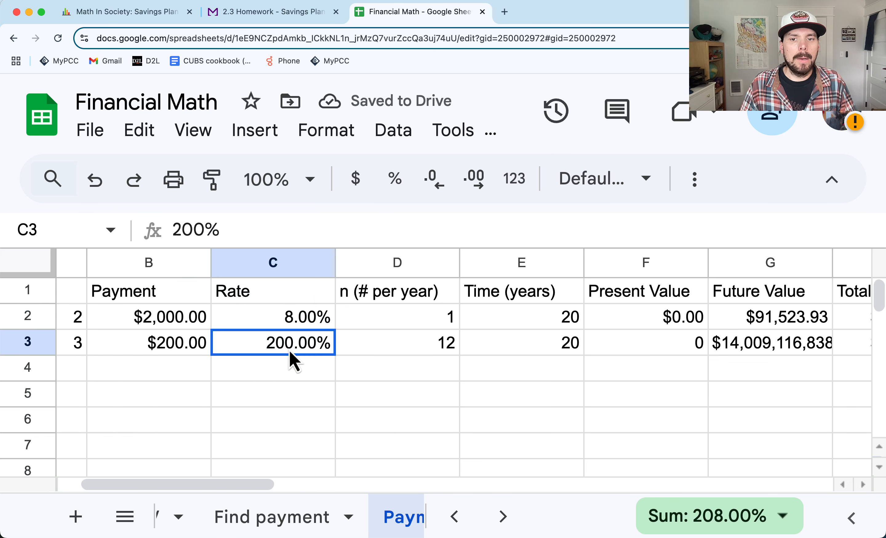
text(2)
click(357, 375)
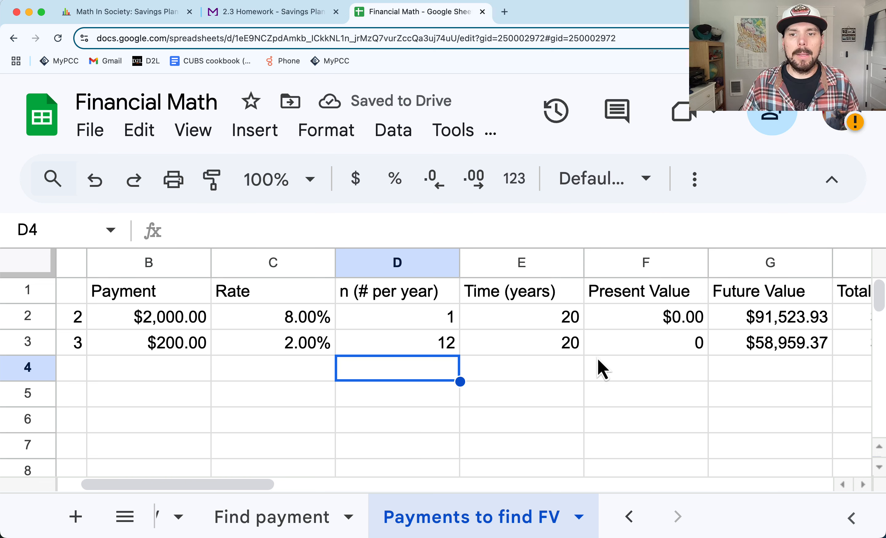
Format the Present Value column F as currency
click(623, 360)
click(647, 266)
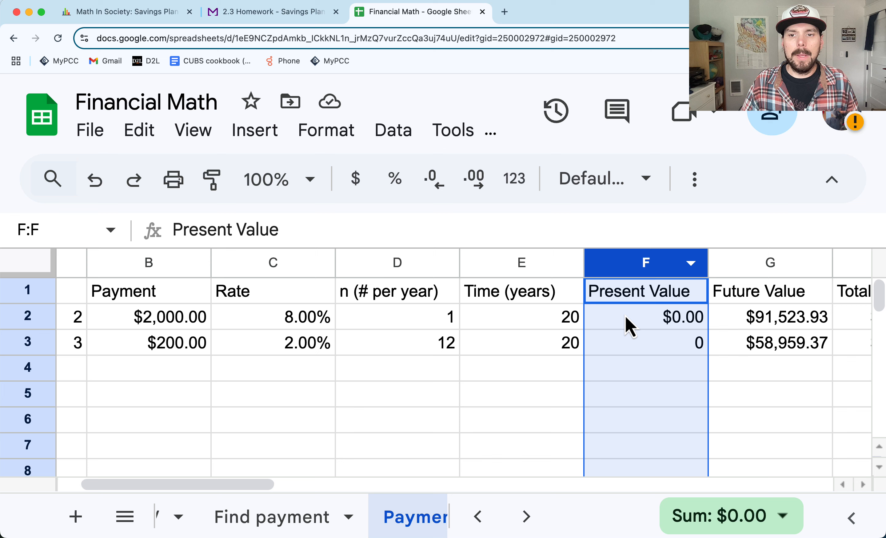
click(355, 187)
Submit 48000, the total payments from H3, as the answer to Question 3 part a in the homework
drag(263, 485, 346, 485)
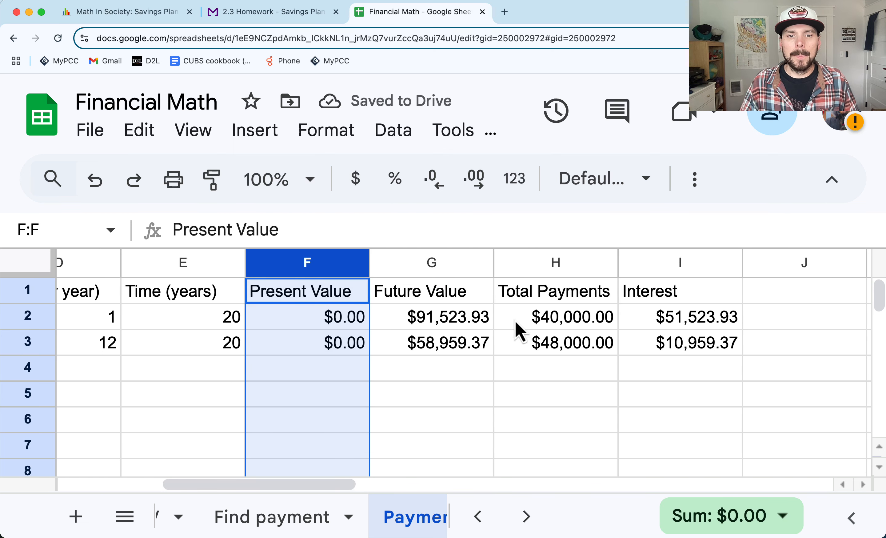
click(448, 347)
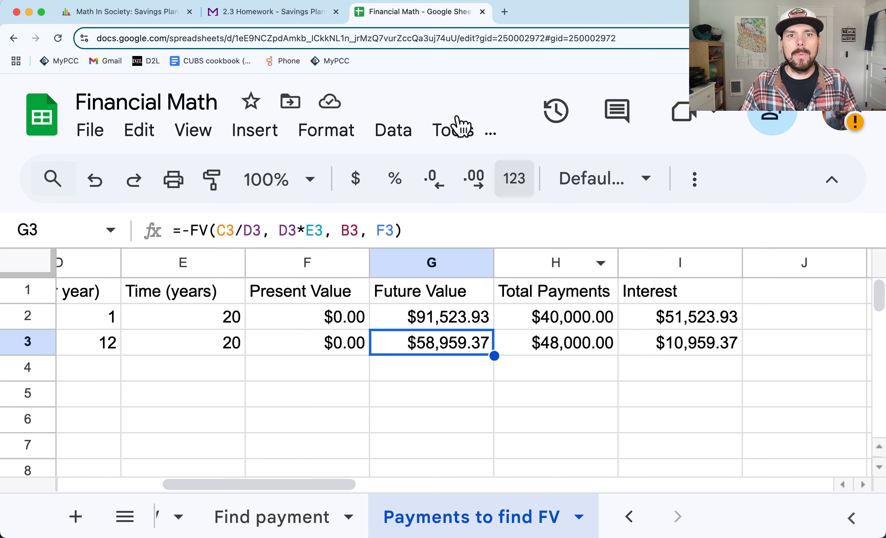
click(306, 12)
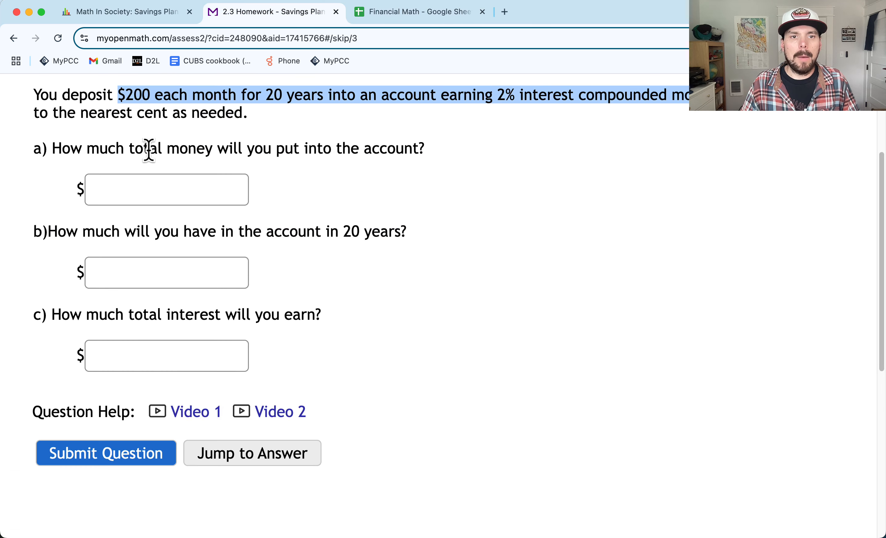
drag(130, 149, 429, 148)
click(425, 14)
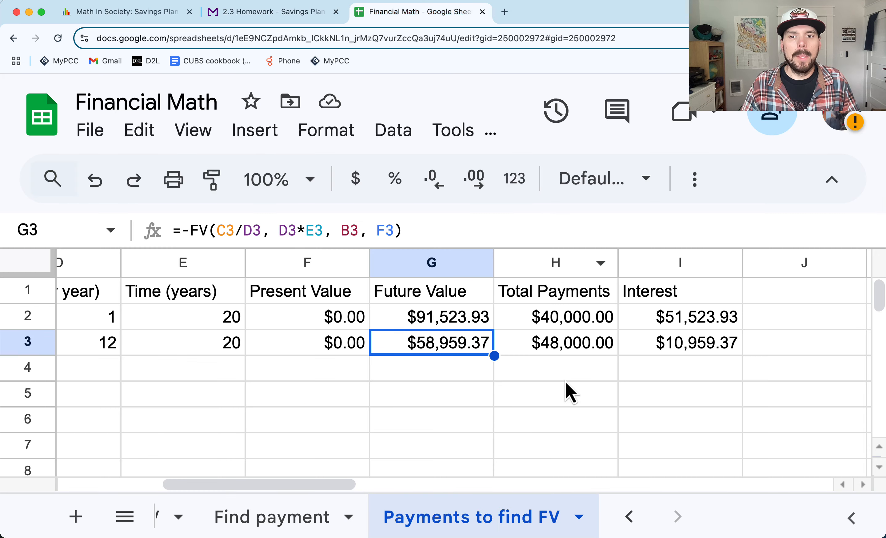
click(563, 348)
click(245, 22)
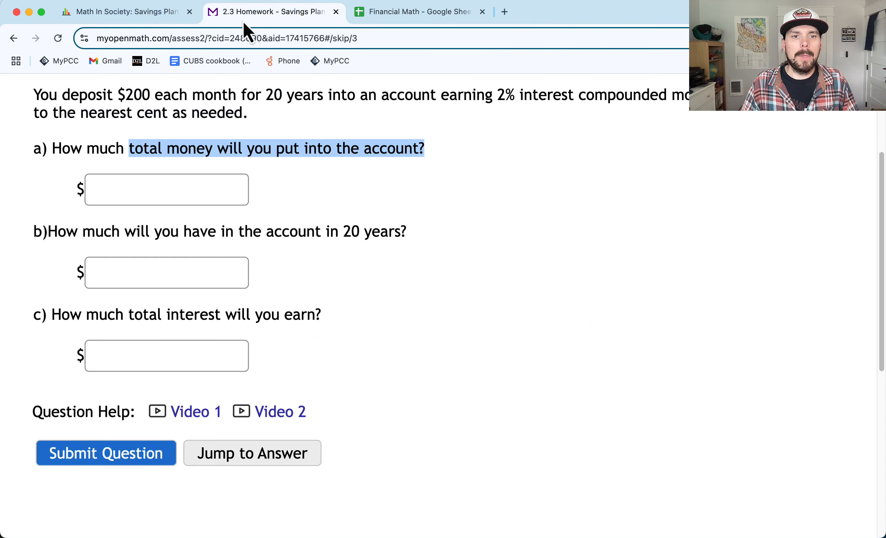
click(148, 198)
text(48000)
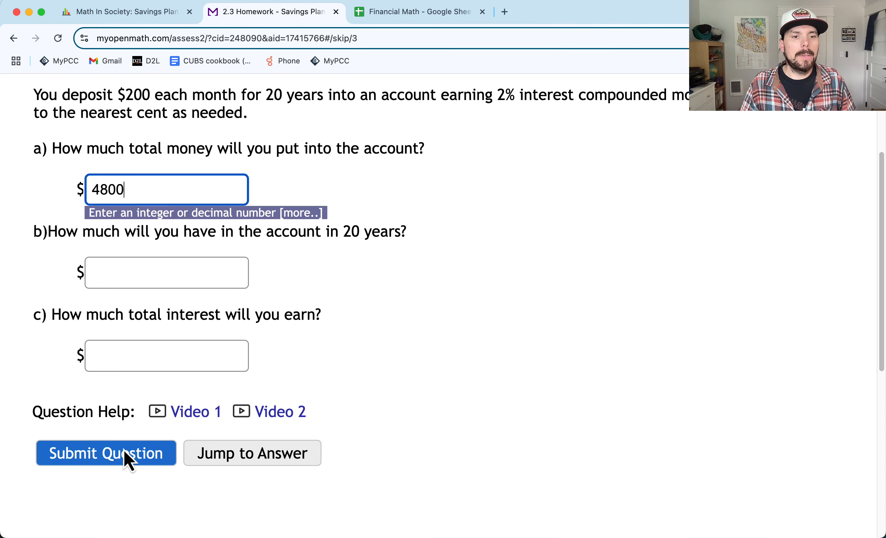
click(116, 465)
Copy the future value 58,959.37 from G3 into the answer for Question 3 part b
click(153, 381)
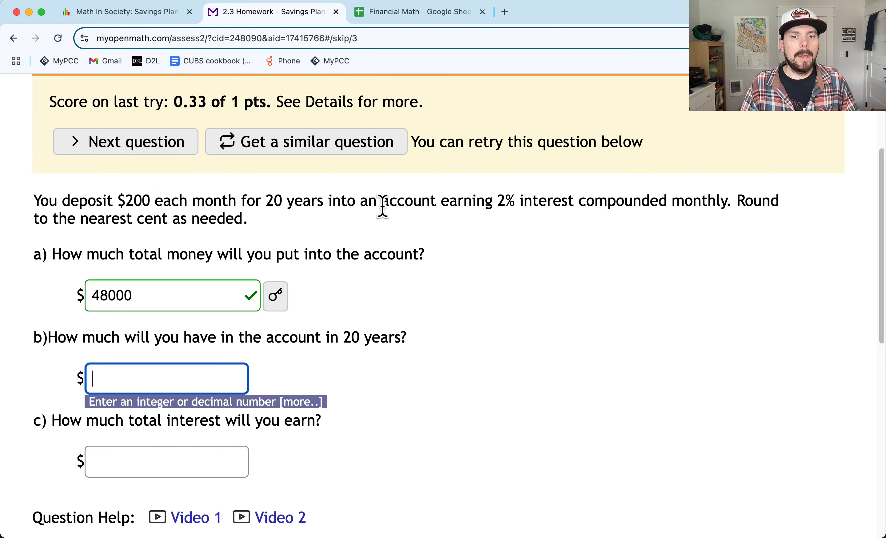
click(402, 14)
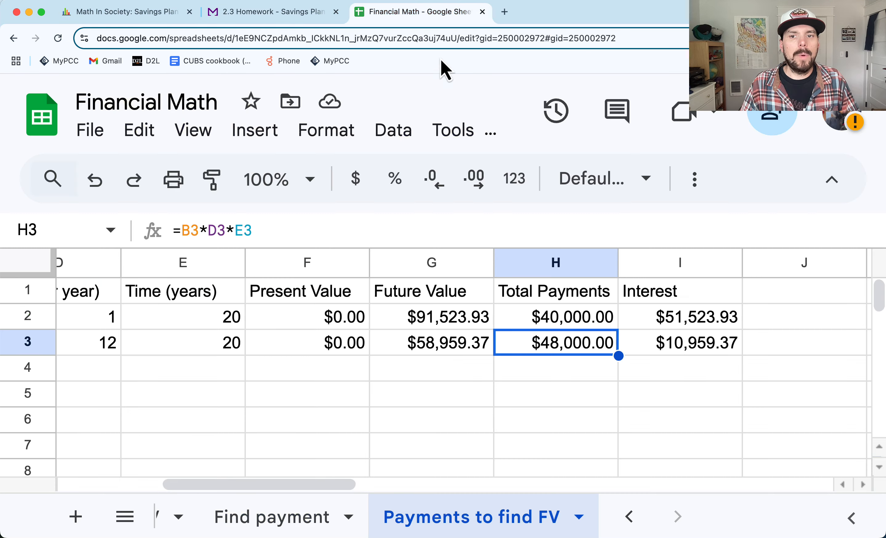
click(449, 346)
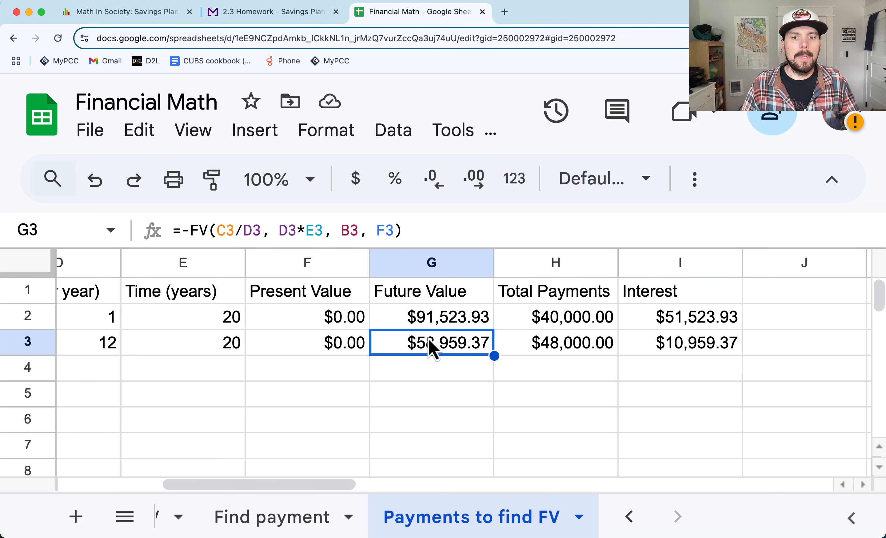
double_click(431, 346)
drag(385, 310, 455, 312)
key(super+c)
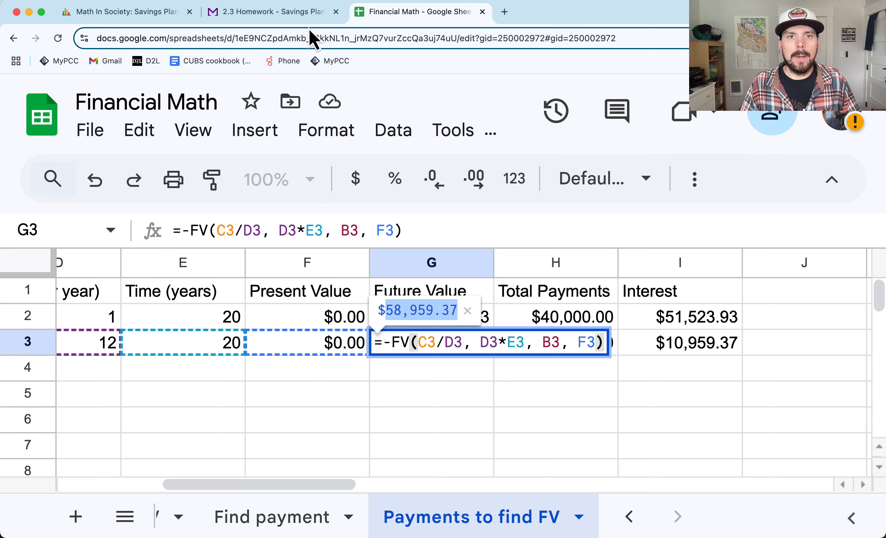
click(293, 21)
key(super+v)
Copy the interest 10,959.37 from I3 into the answer for Question 3 part c and submit the question
click(144, 459)
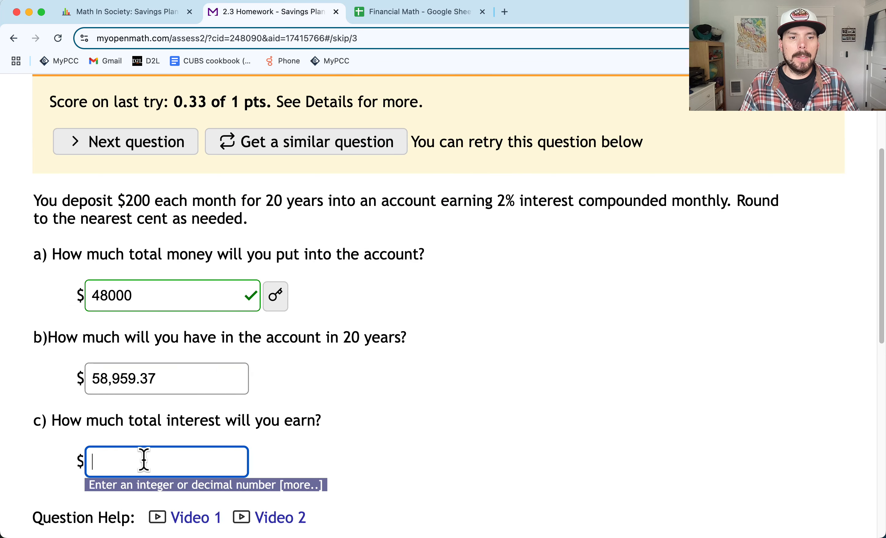
click(386, 24)
double_click(690, 342)
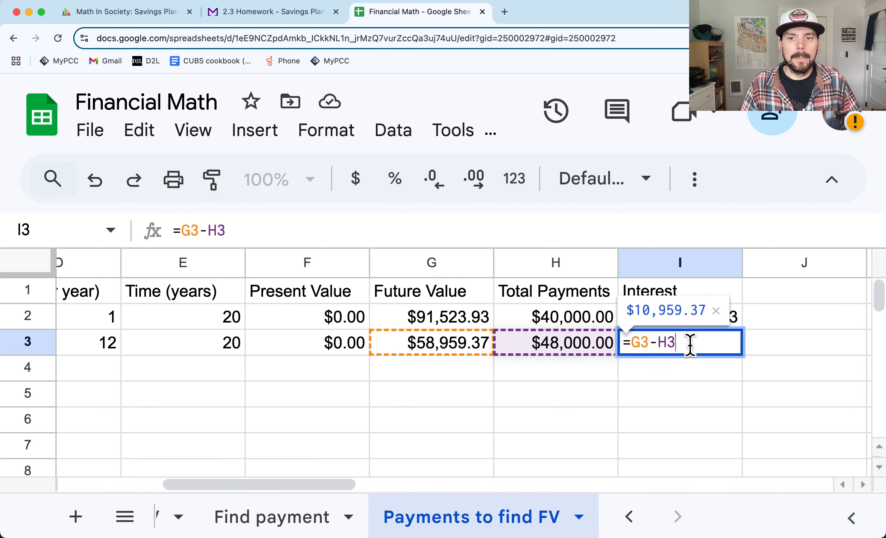
drag(634, 306, 683, 310)
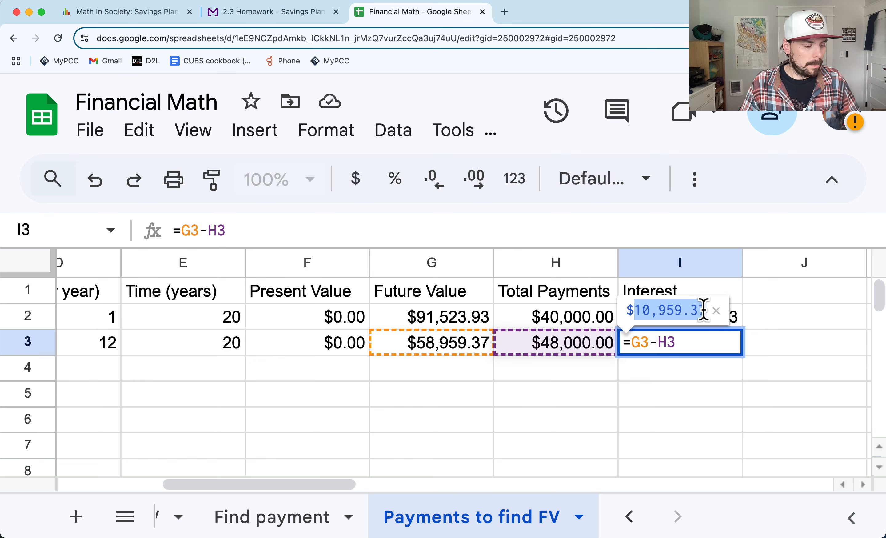
click(312, 15)
text(10,959.37)
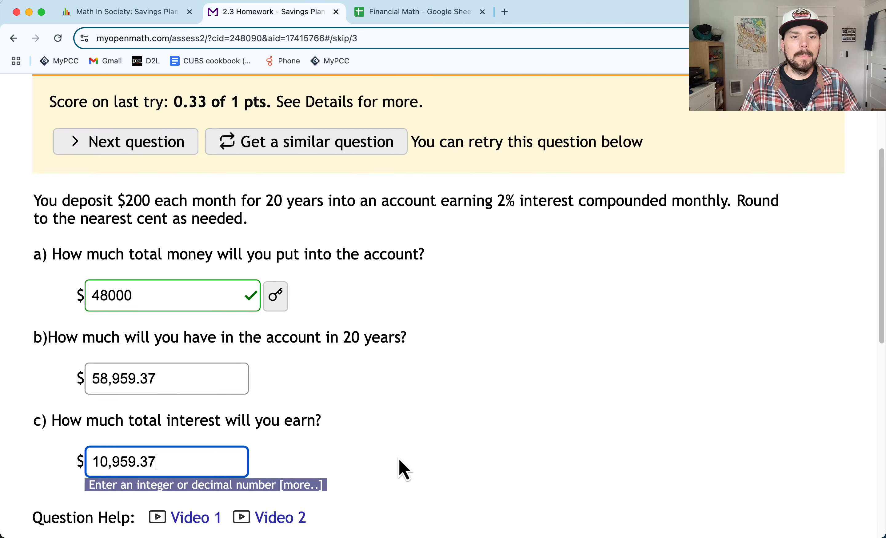
scroll(228, 470, down, 3)
click(145, 453)
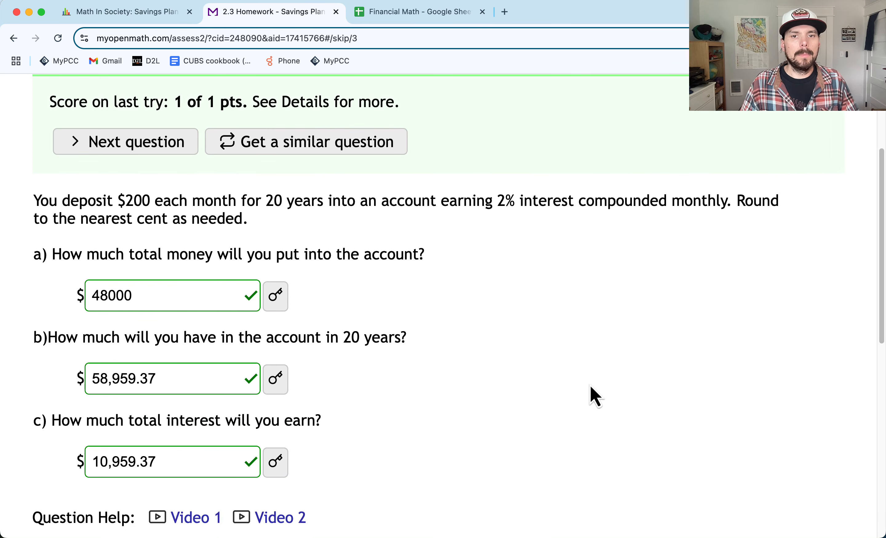
Skip past Questions 4 and 5 to Question 6 and read its retirement savings problem
click(142, 140)
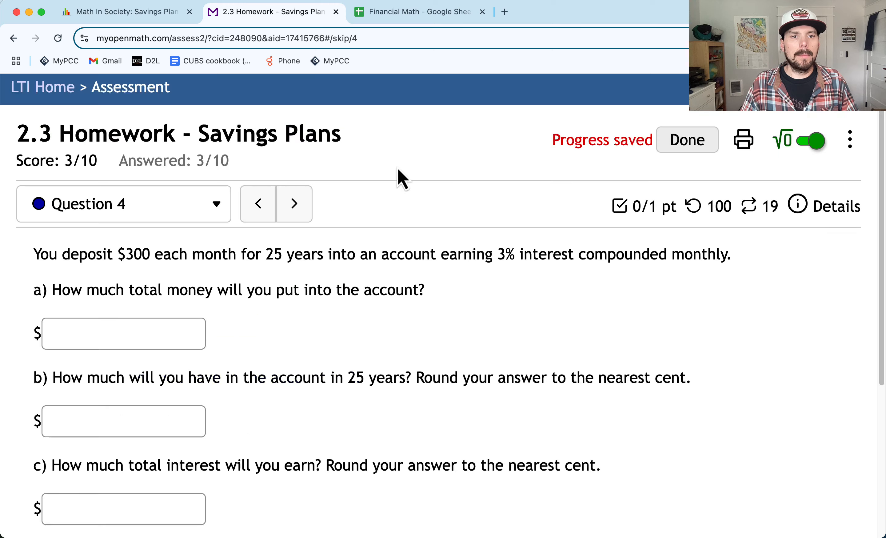
scroll(726, 417, down, 2)
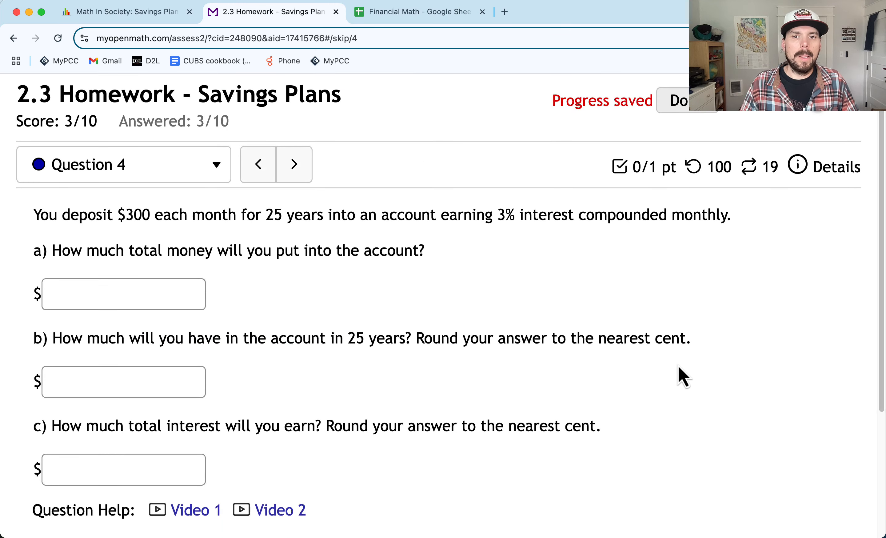
scroll(174, 279, down, 1)
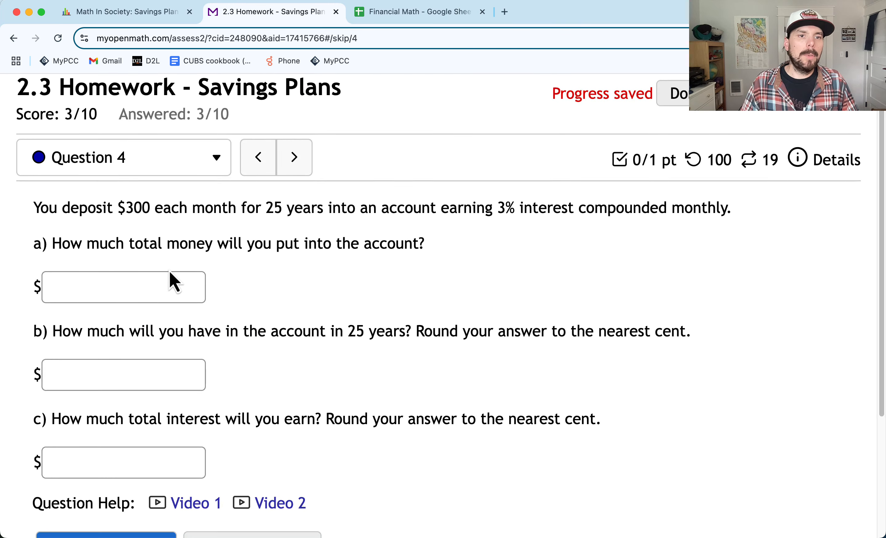
click(301, 162)
click(301, 210)
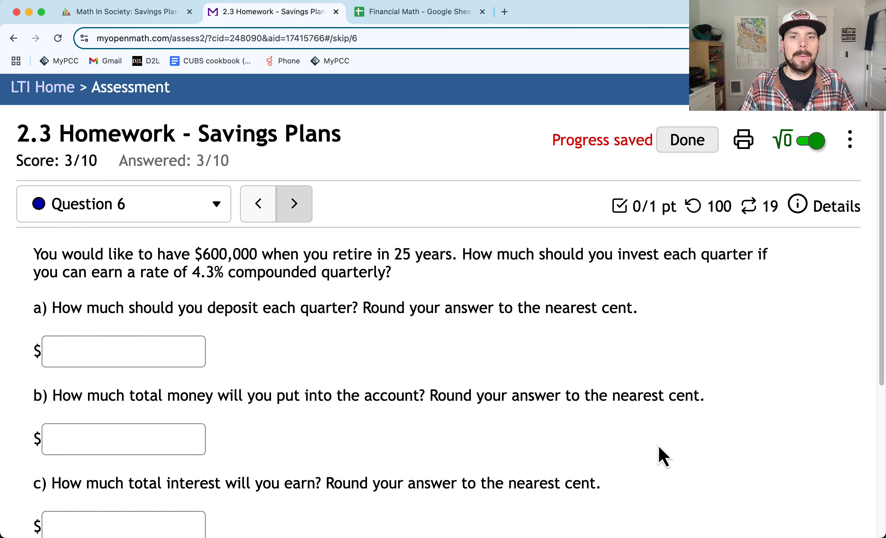
scroll(663, 457, down, 5)
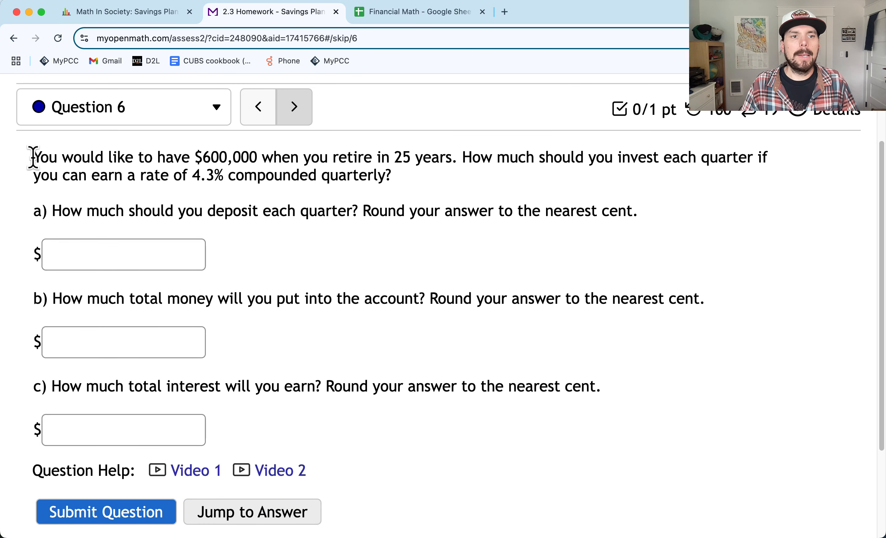
drag(31, 157, 594, 207)
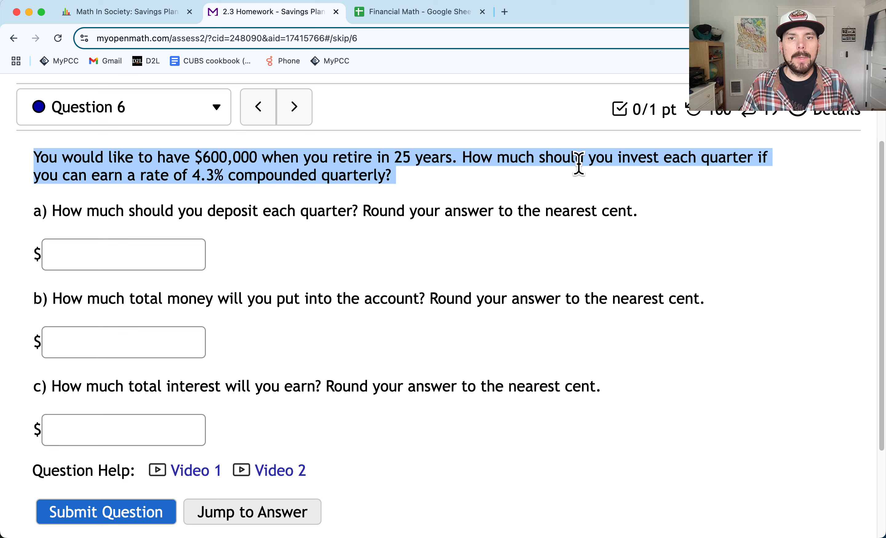
drag(494, 157, 758, 157)
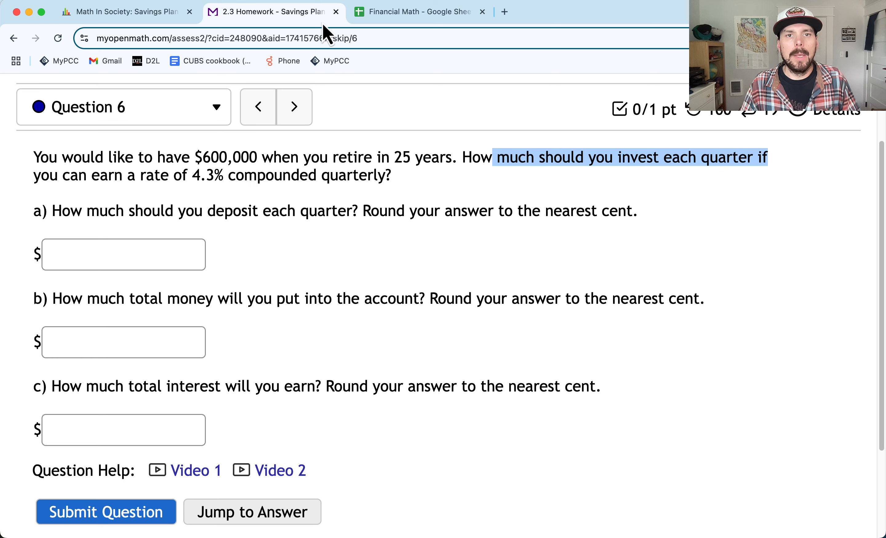
Switch to the Find payment sheet in Google Sheets and label row 3 as question 6 in A3
click(384, 11)
click(303, 516)
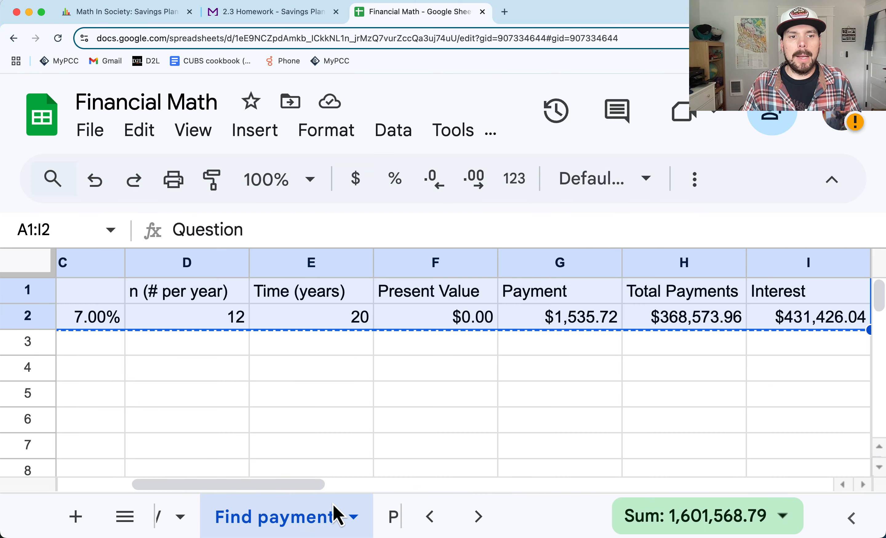
drag(311, 485, 159, 508)
click(157, 345)
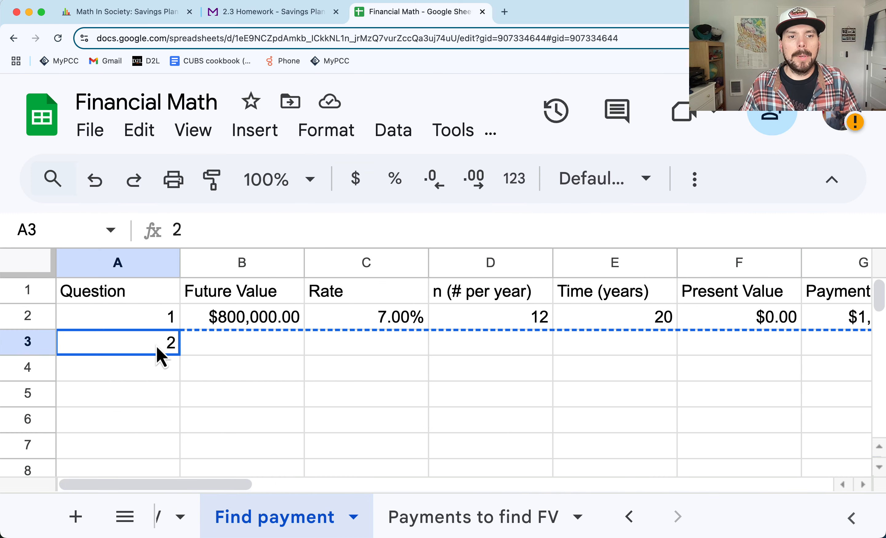
click(258, 15)
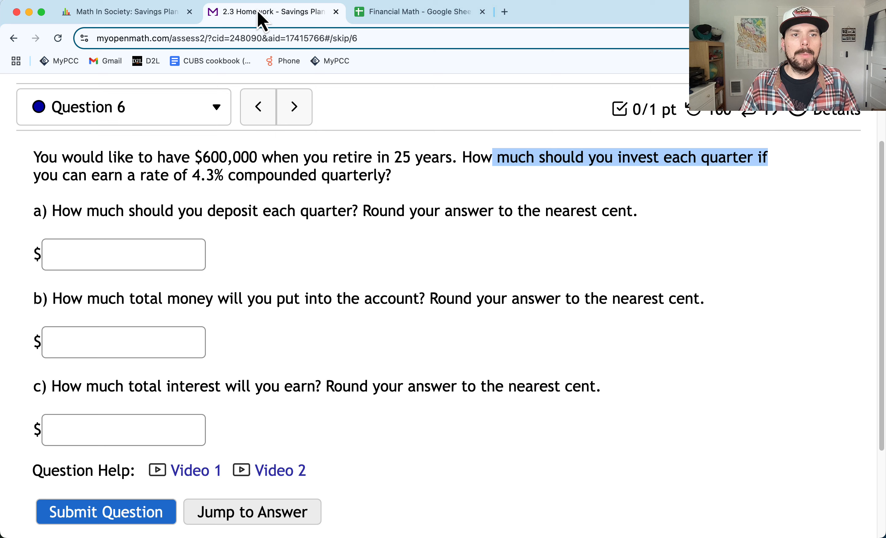
click(402, 18)
text(6)
Fill in row 3 with a future value of 600000, a rate of 4.3 and 4 periods per year
click(283, 350)
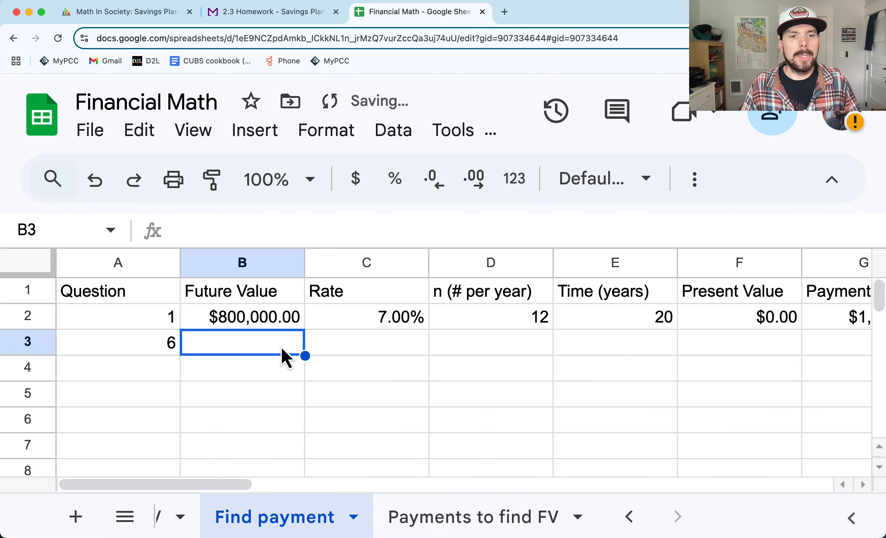
click(294, 15)
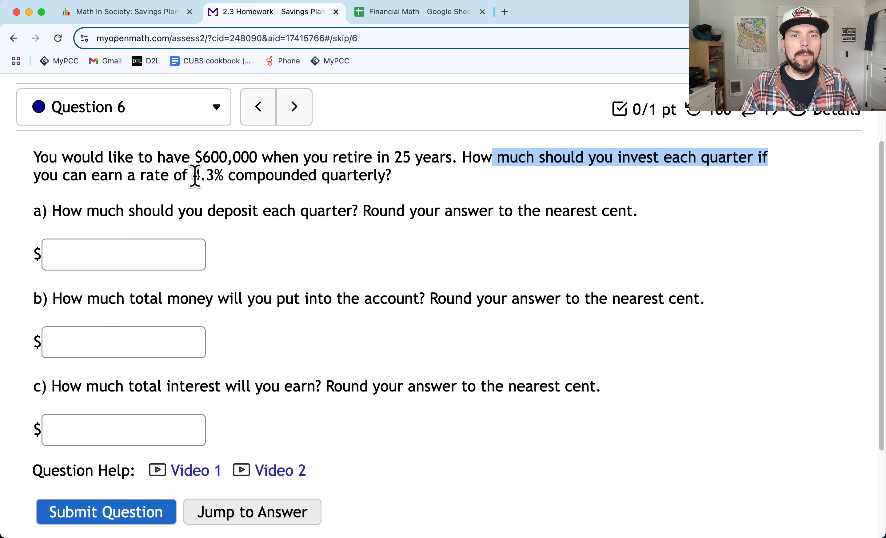
click(403, 20)
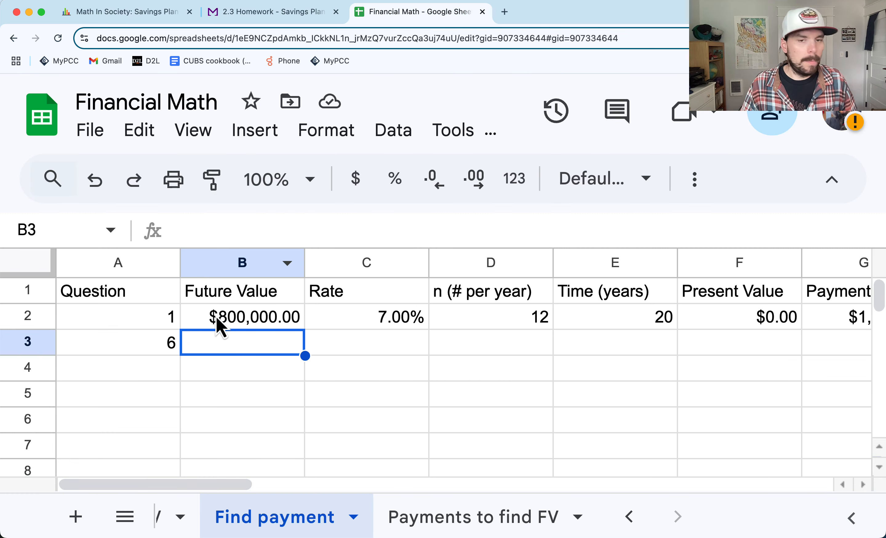
text(600000)
click(401, 348)
text(4.3)
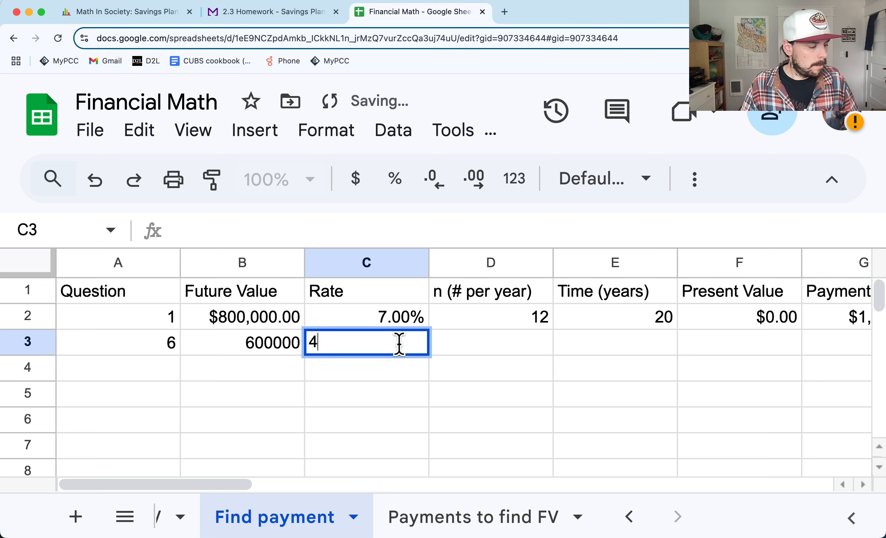
key(Return)
click(500, 344)
click(423, 344)
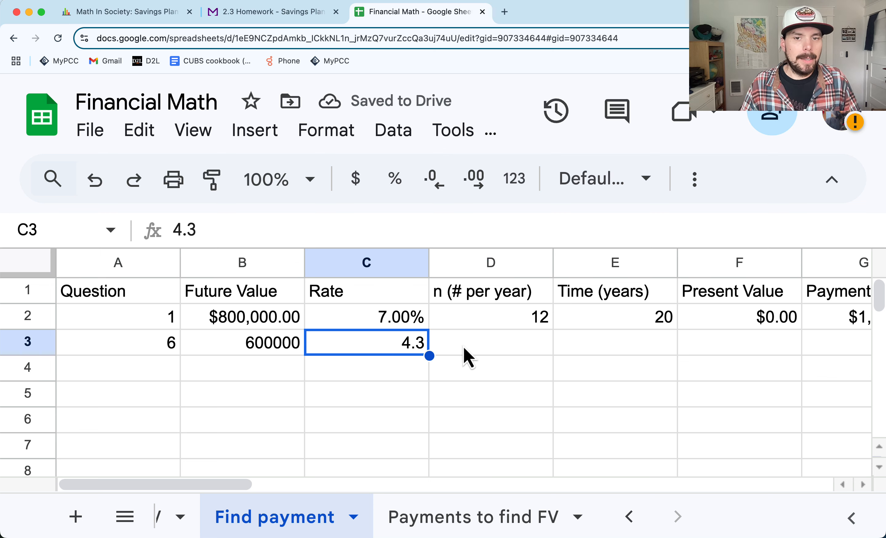
click(467, 358)
text(4)
Format the Rate column C as percent and the Future Value column B as currency
click(370, 265)
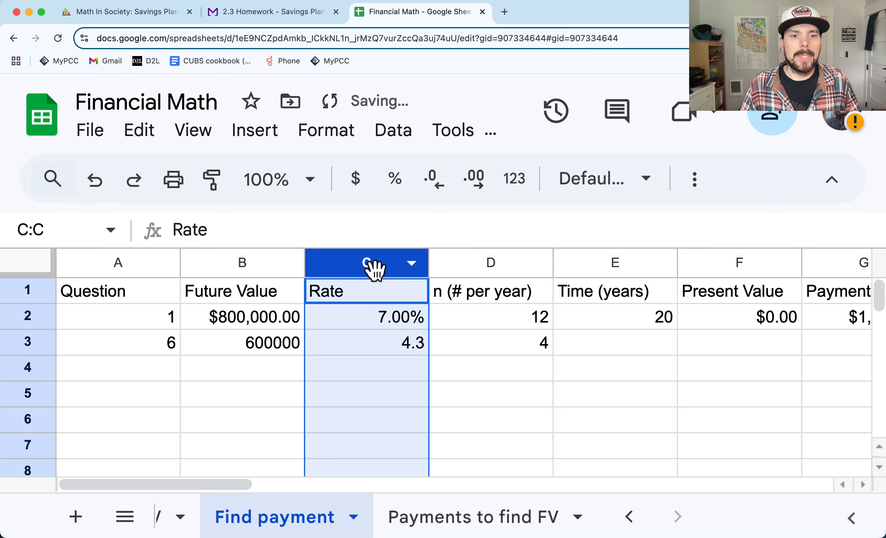
click(404, 190)
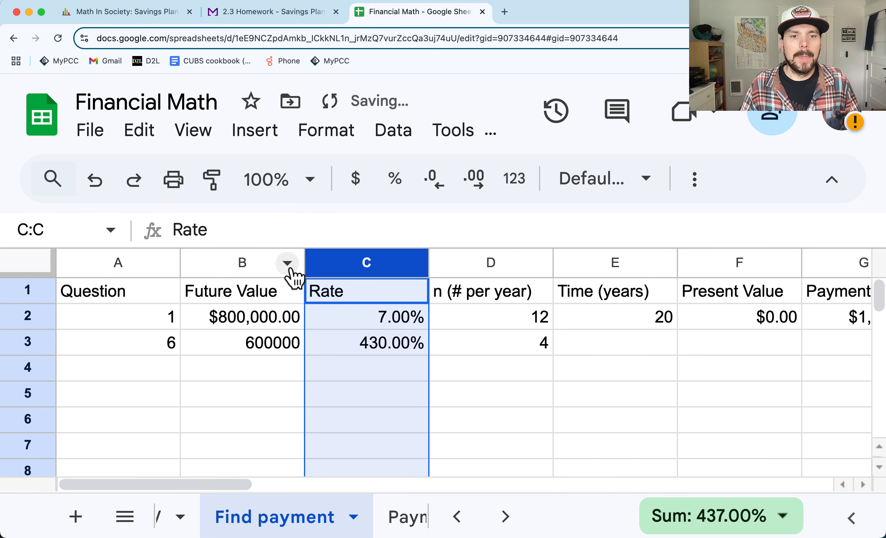
click(251, 270)
click(356, 188)
Correct question 6's rate in C3 to 4.3%
click(394, 356)
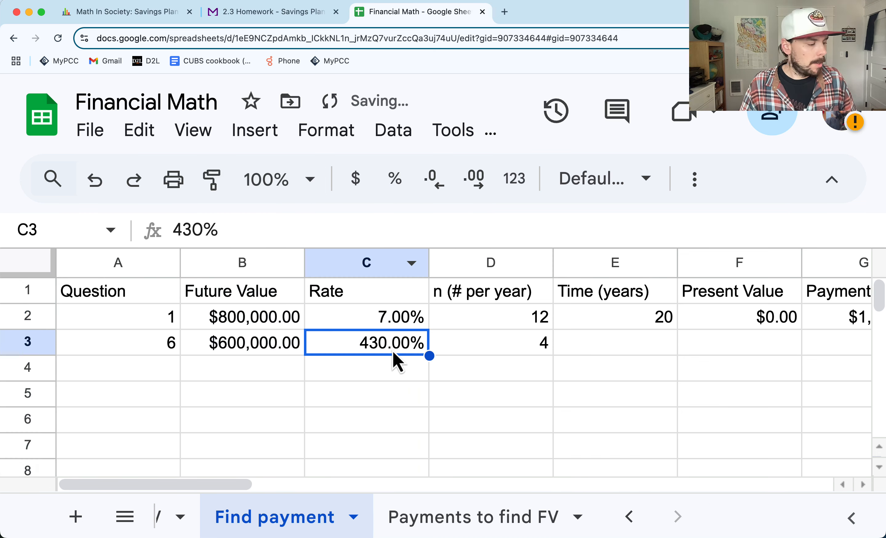
text(4.3)
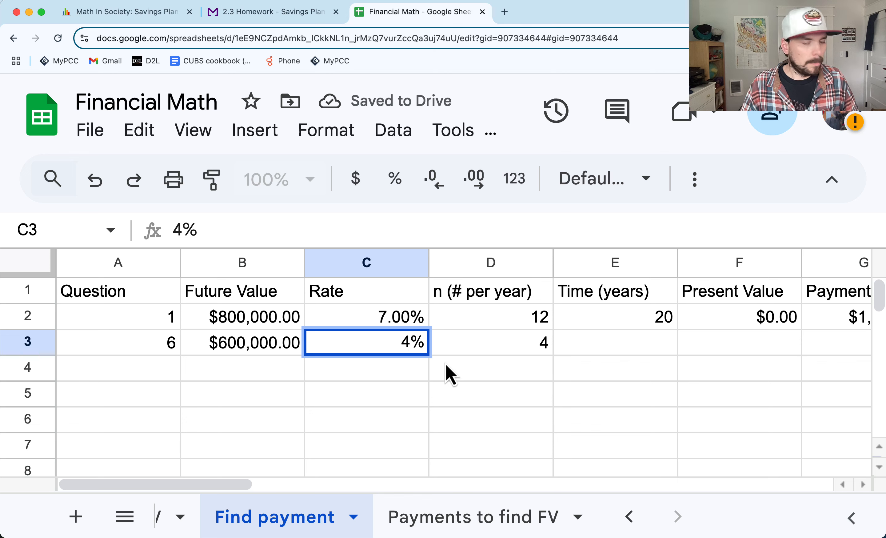
key(Return)
Check the Question 6 wording in the homework and enter a time of 25 years for it in E3
click(277, 19)
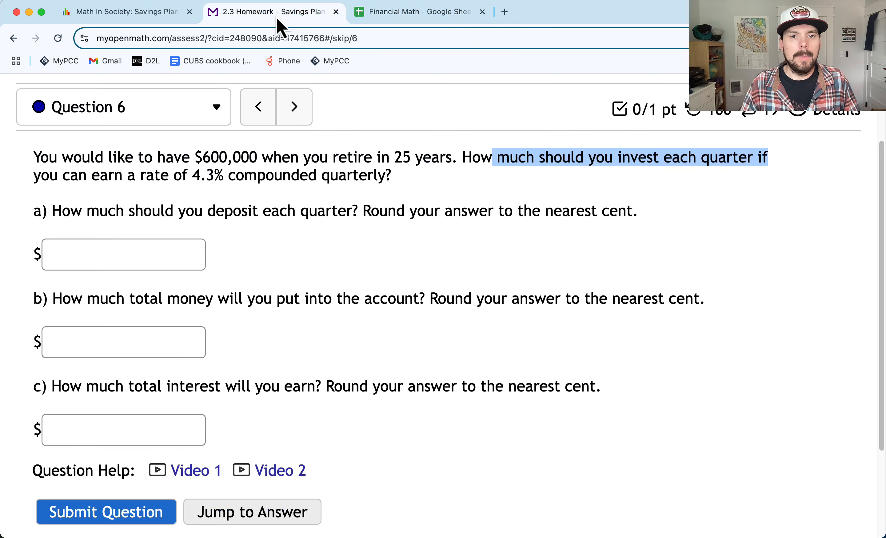
click(398, 13)
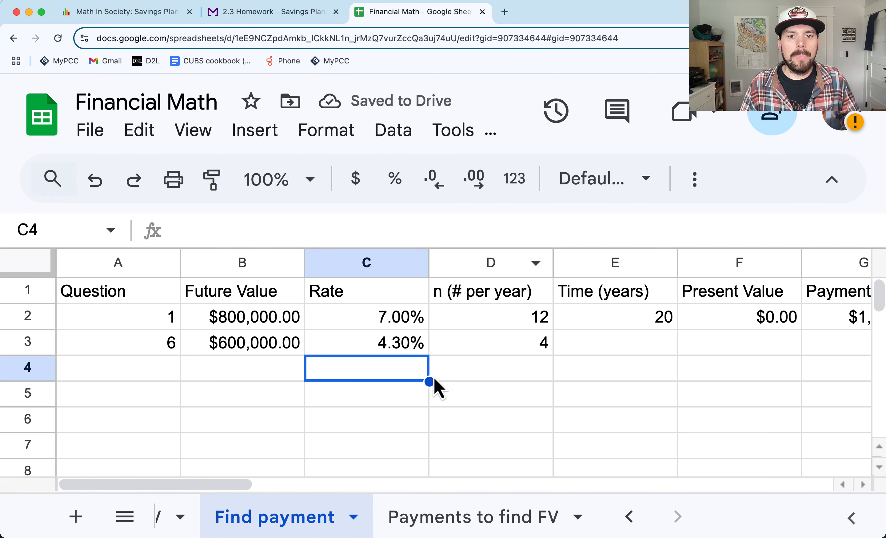
click(494, 350)
click(603, 348)
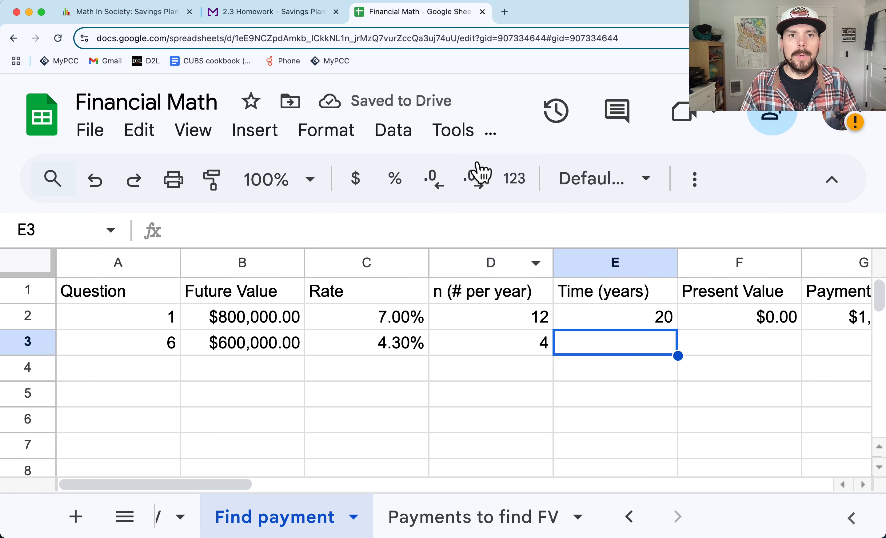
text(25)
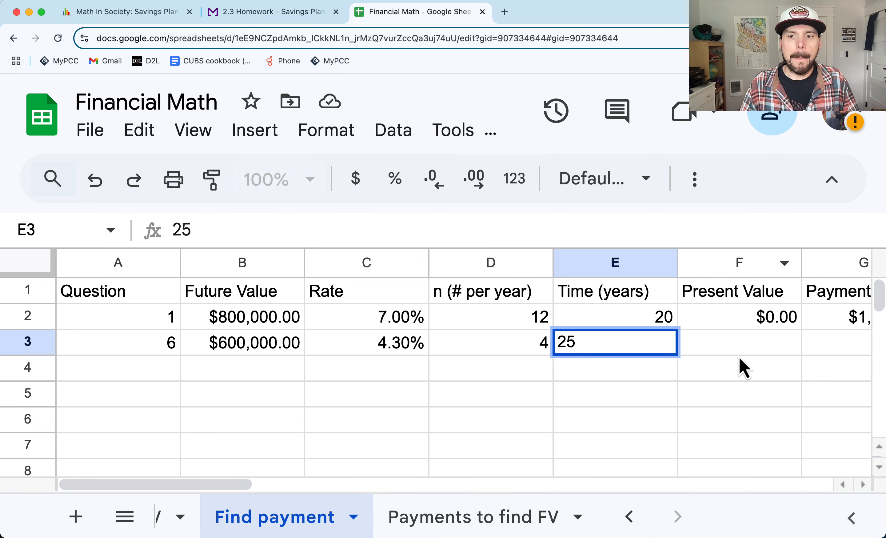
key(Tab)
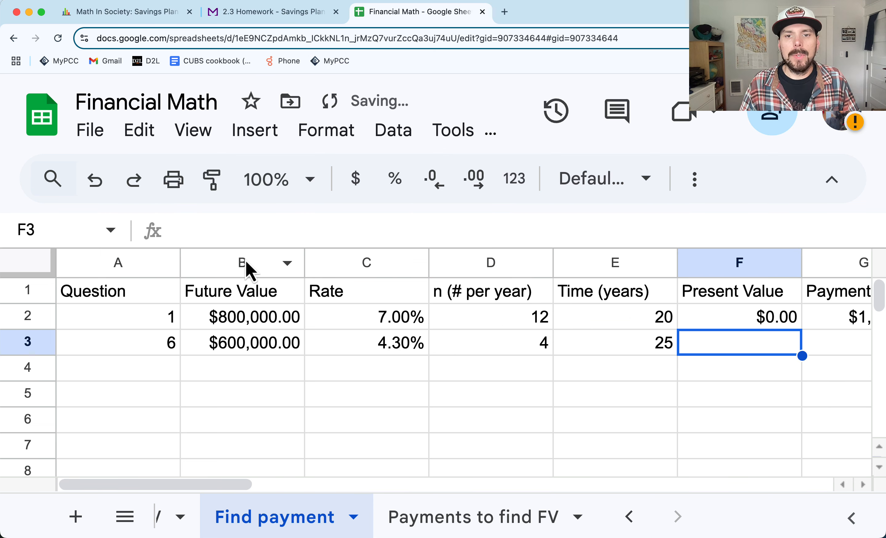
Enter a present value of 0 in F3 and format the Present Value column F as currency
drag(247, 267, 708, 238)
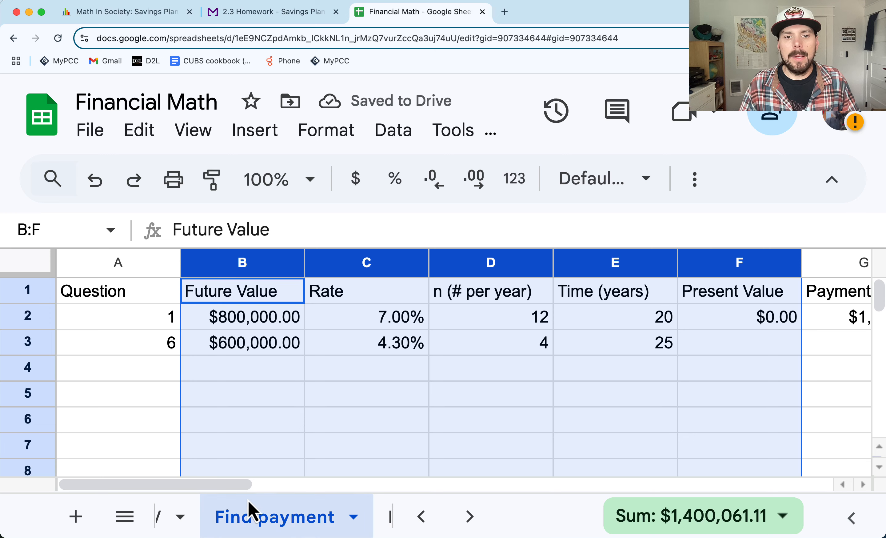
drag(245, 484, 292, 486)
click(563, 344)
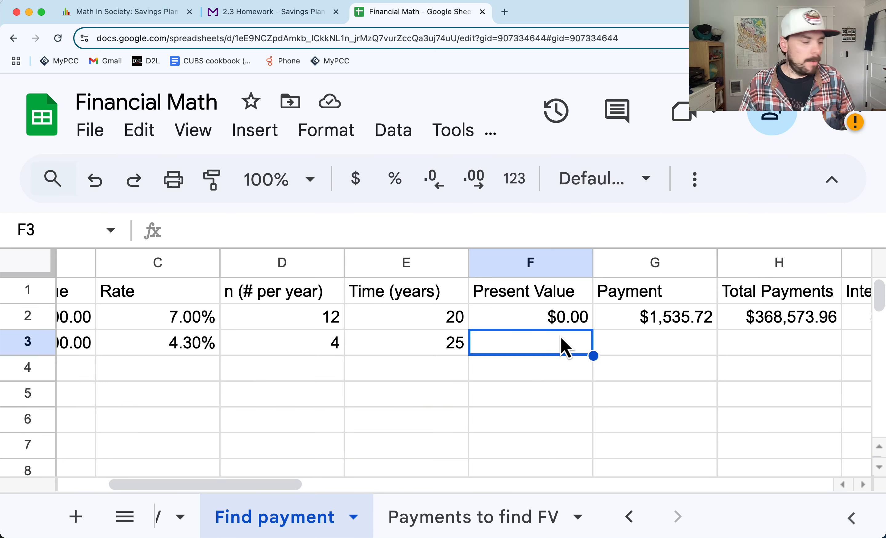
text(0)
click(558, 270)
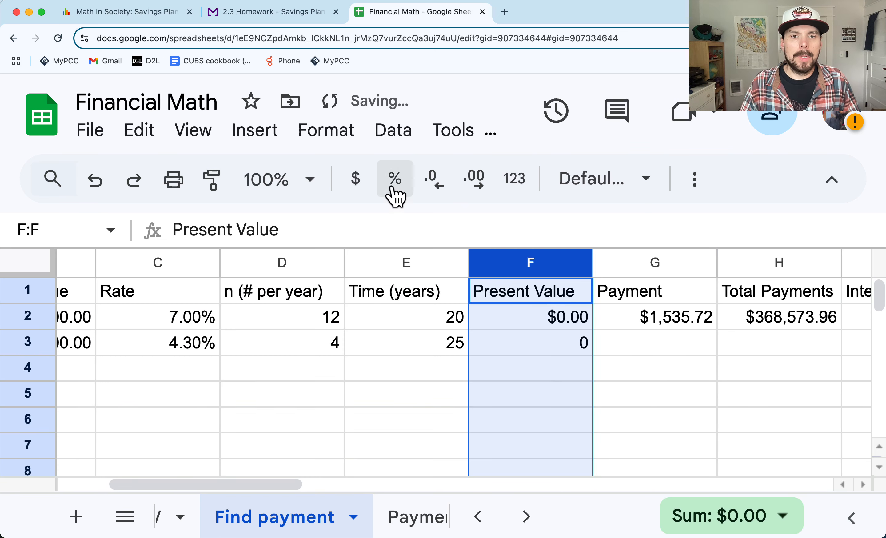
click(357, 179)
Recheck Question 6, fill the formulas in G2:I2 down to row 3, and leave row 4 of those columns cleared
click(250, 14)
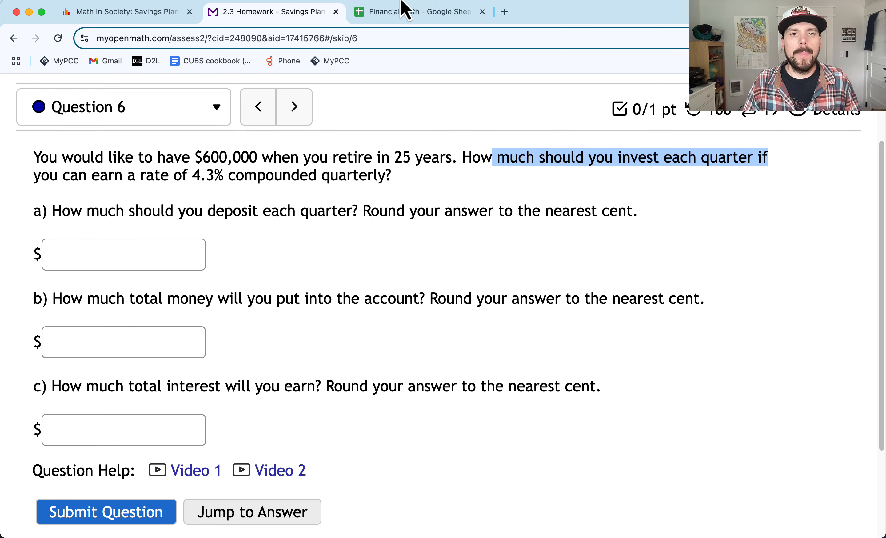
click(402, 12)
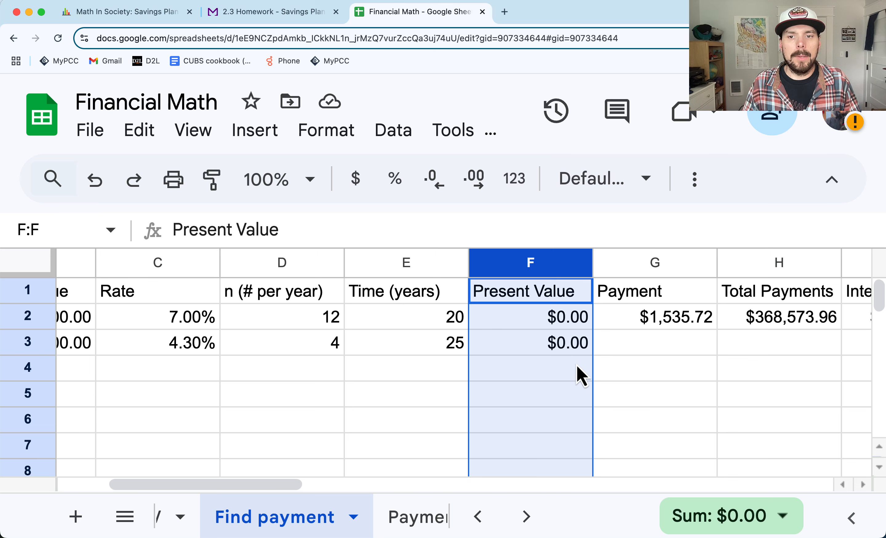
drag(276, 485, 346, 485)
click(388, 317)
drag(474, 322, 697, 375)
click(435, 392)
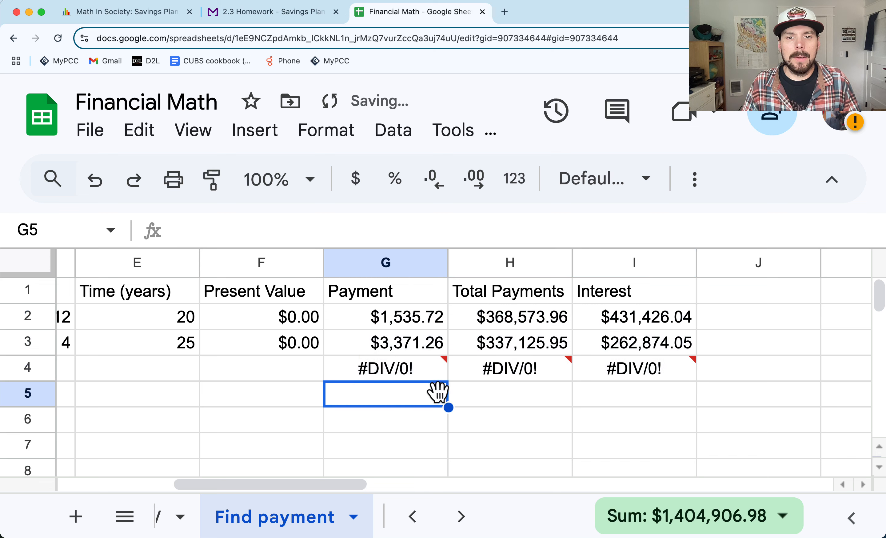
drag(416, 368, 664, 372)
key(Delete)
click(623, 428)
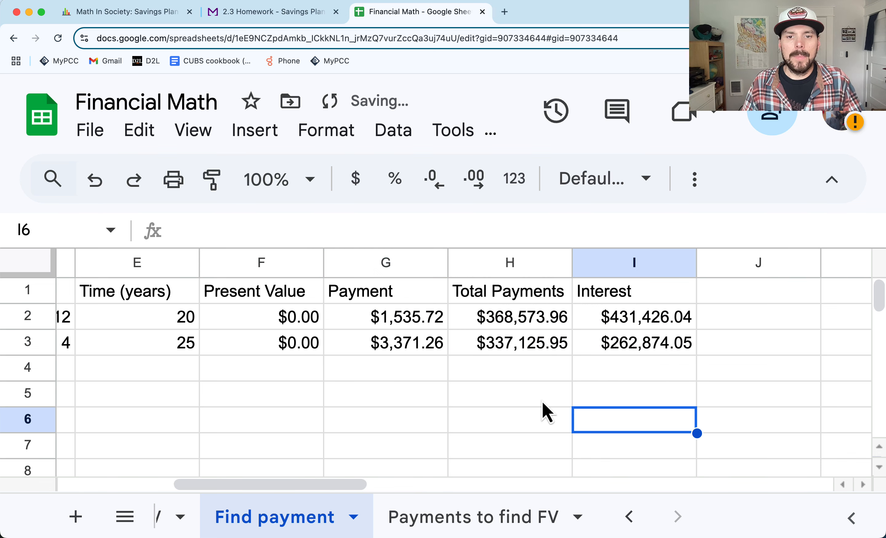
Transfer the payment from G3 to part a of Question 6 in the homework as 3,371.26 and submit it
click(390, 349)
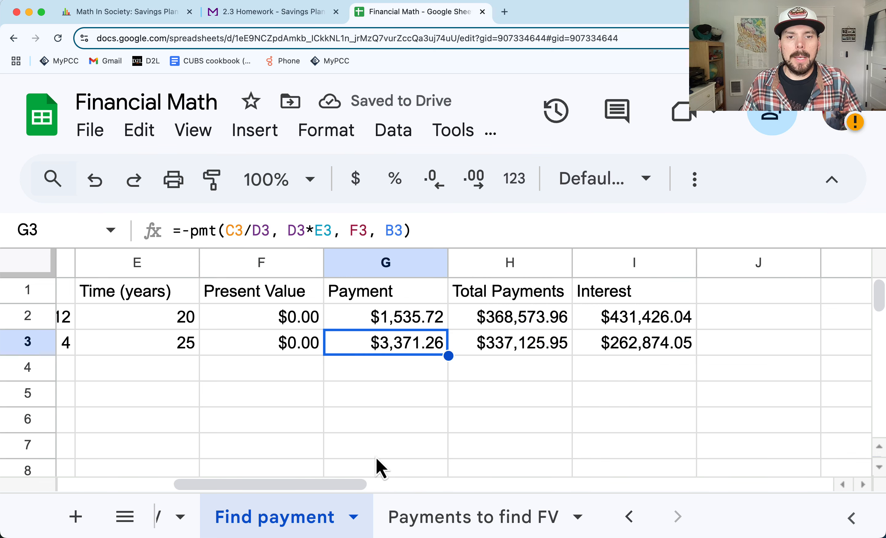
double_click(390, 346)
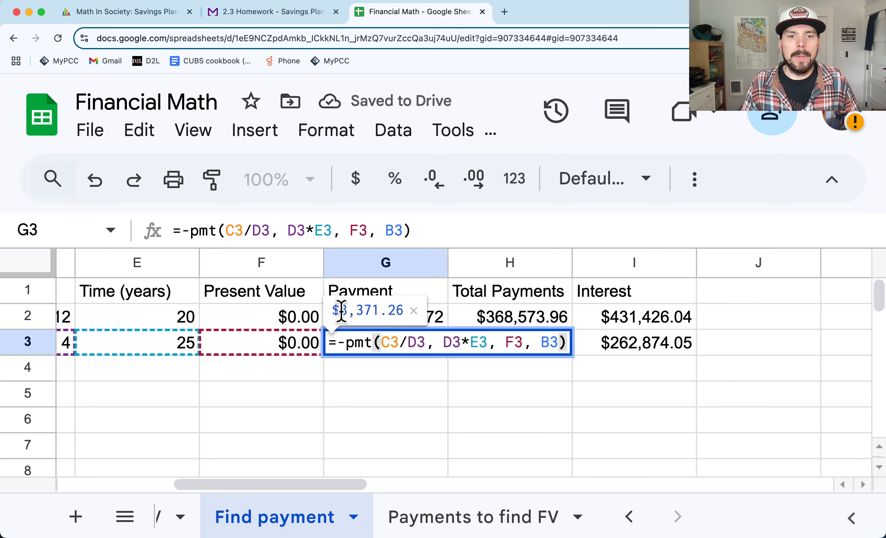
drag(340, 310, 398, 310)
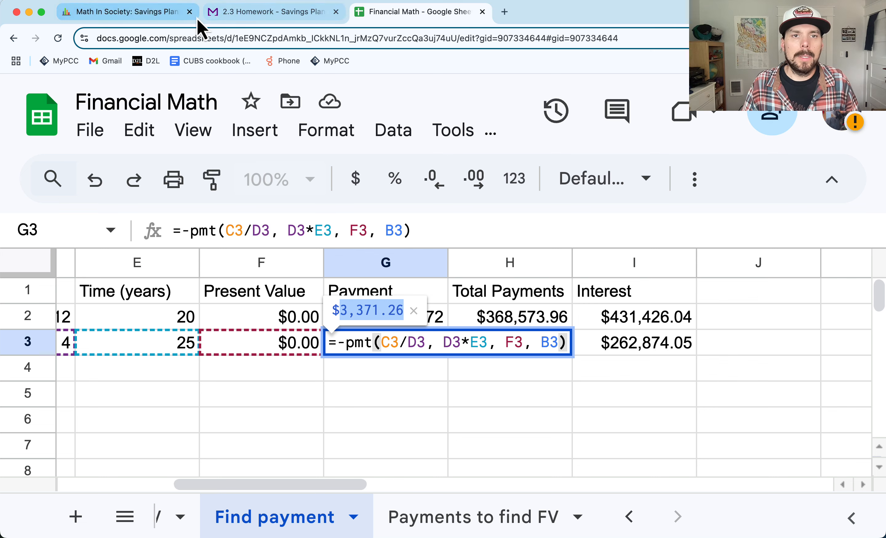
click(227, 13)
click(114, 250)
text(3,371.26)
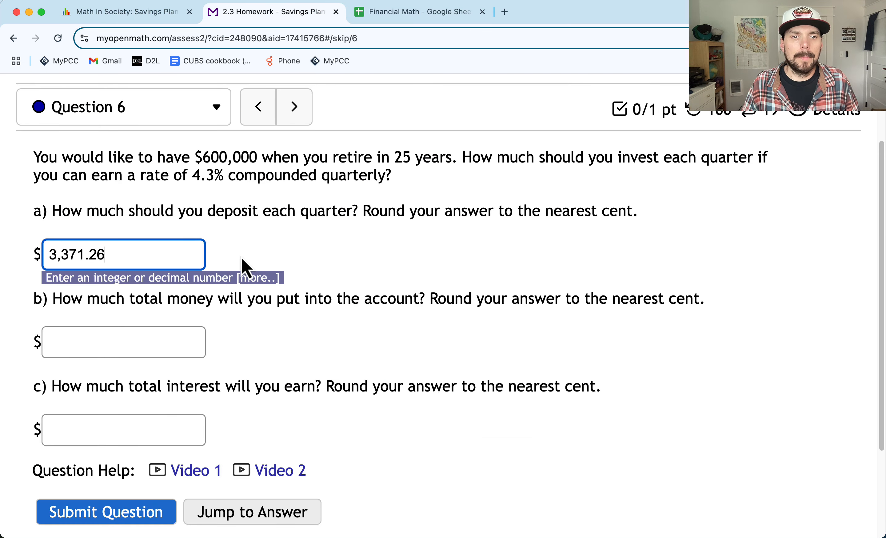
click(105, 512)
scroll(305, 368, down, 5)
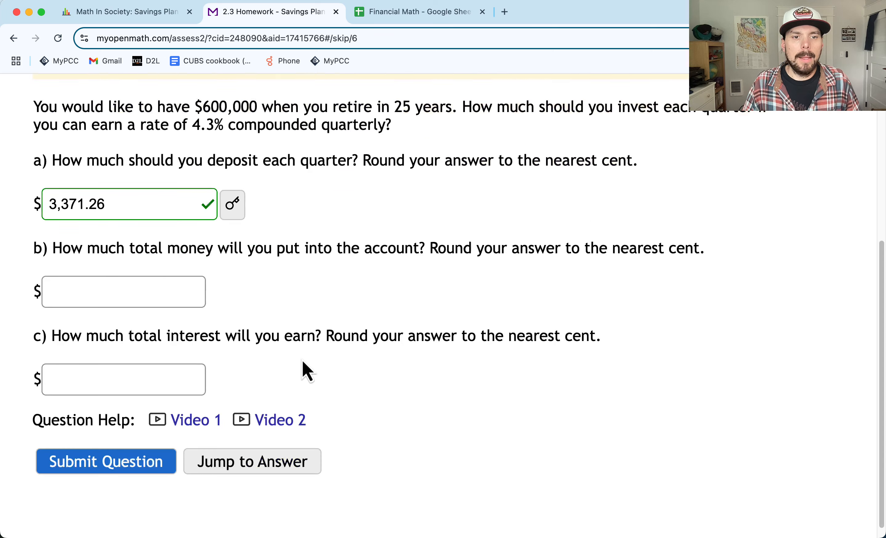
Read part b of Question 6 and copy the total payments from H3 into its answer as 337,125.95
drag(63, 234, 511, 231)
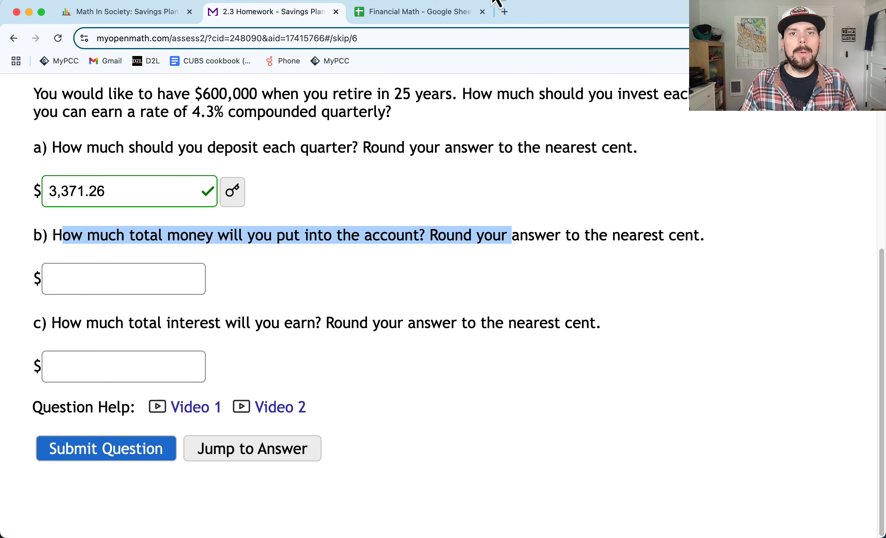
click(440, 13)
click(616, 390)
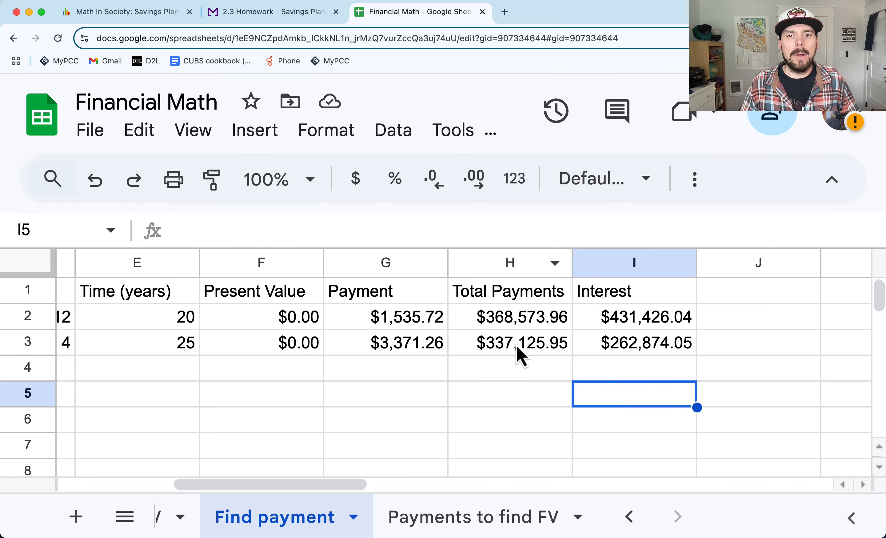
click(514, 346)
double_click(514, 344)
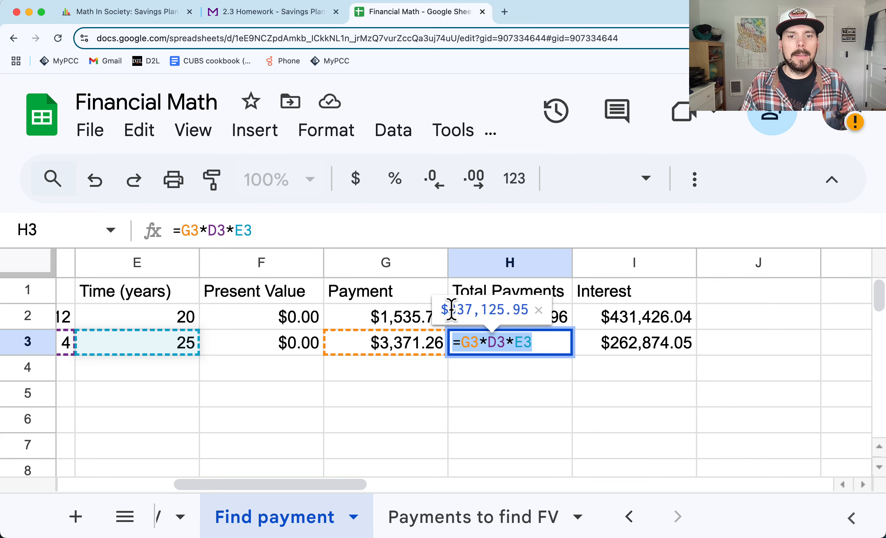
drag(449, 310, 525, 310)
key(super+c)
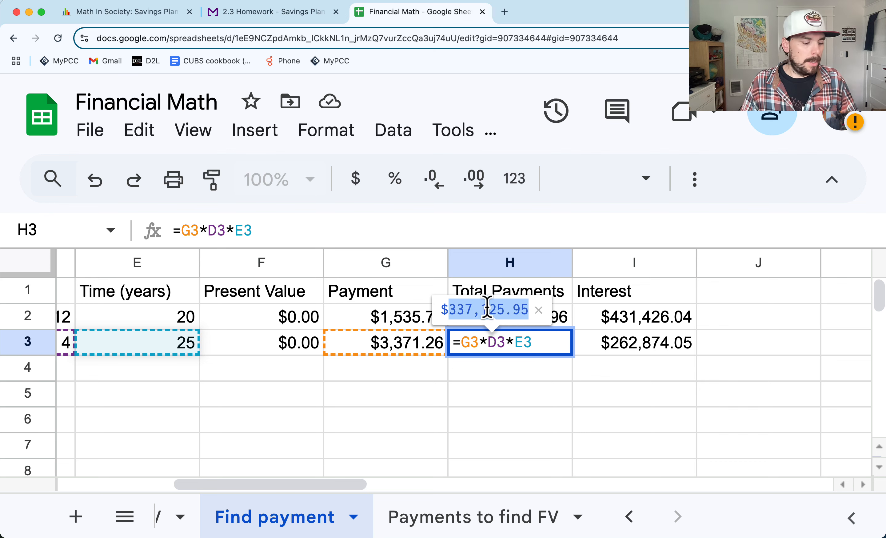
click(268, 12)
click(160, 270)
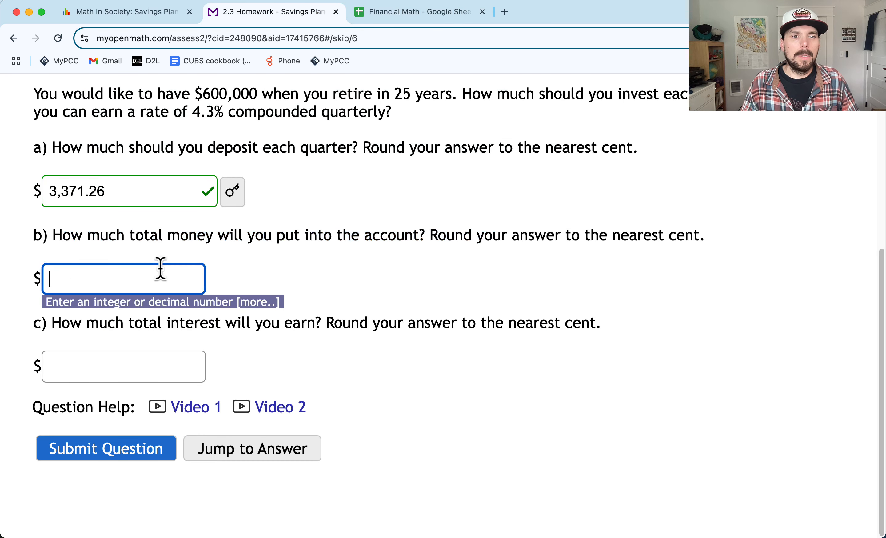
key(super+v)
Copy the interest from I3 into part c of Question 6 as 262,874.05 and submit the question
click(117, 355)
click(422, 13)
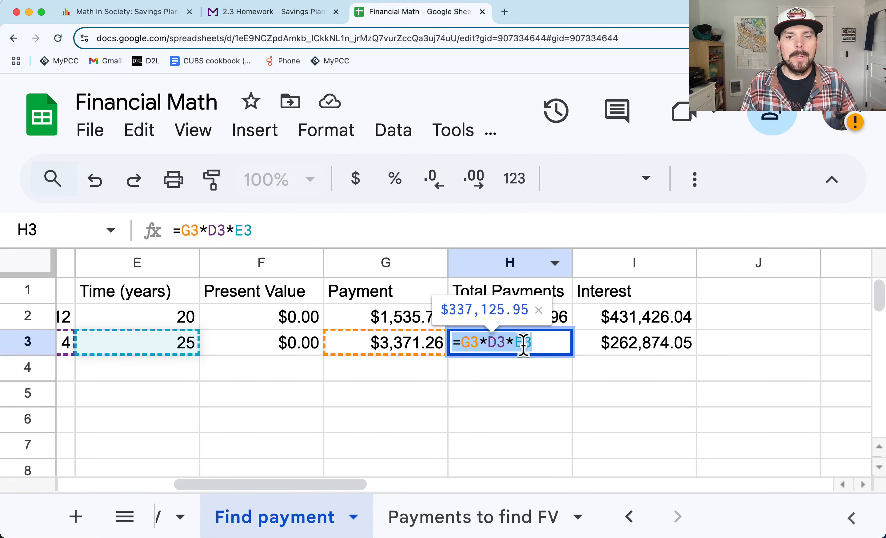
double_click(646, 344)
click(630, 378)
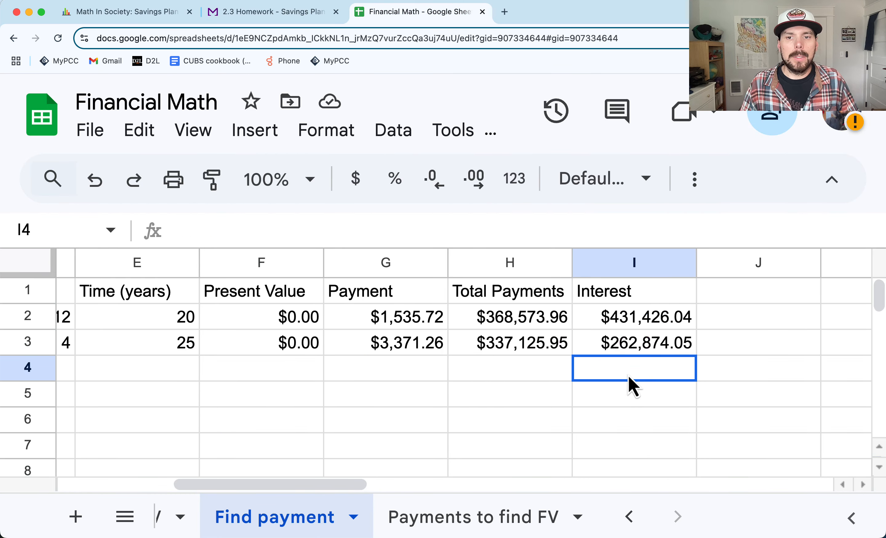
click(624, 347)
double_click(624, 346)
drag(587, 311, 669, 315)
key(super+c)
click(276, 14)
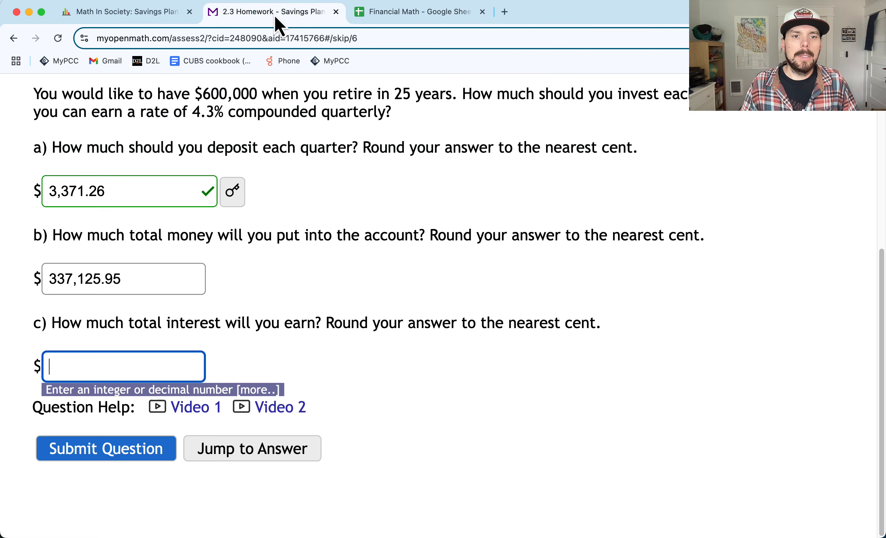
key(super+v)
click(102, 461)
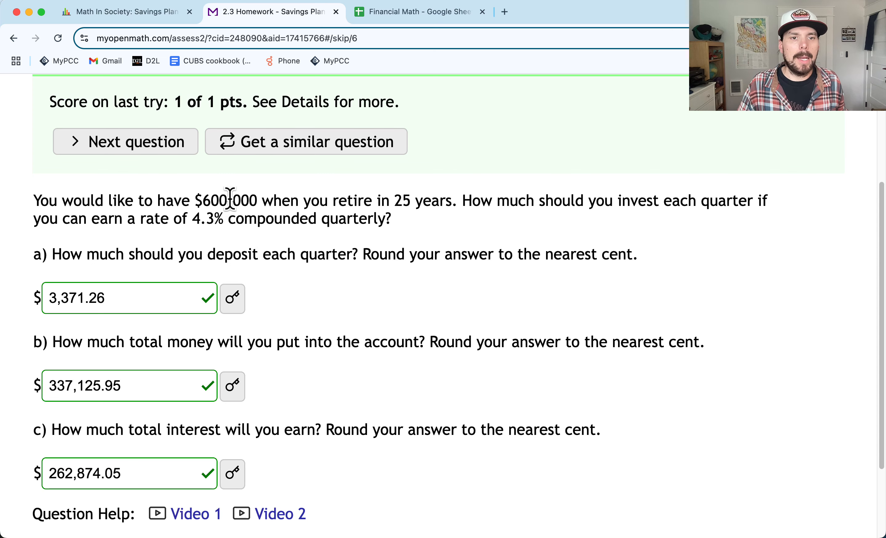
Review the interest rate and compounding period in the Question 6 problem text along with the submitted answers
drag(222, 216, 191, 216)
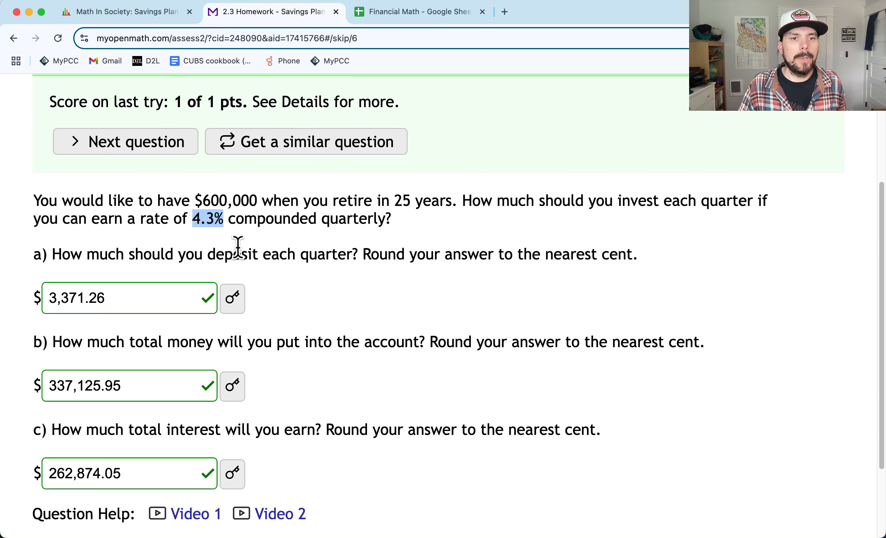
double_click(368, 218)
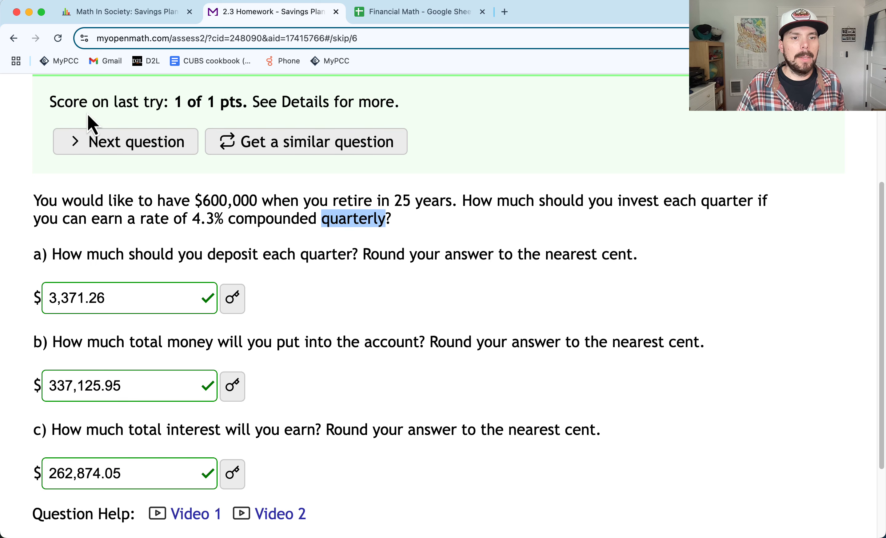
scroll(345, 283, down, 3)
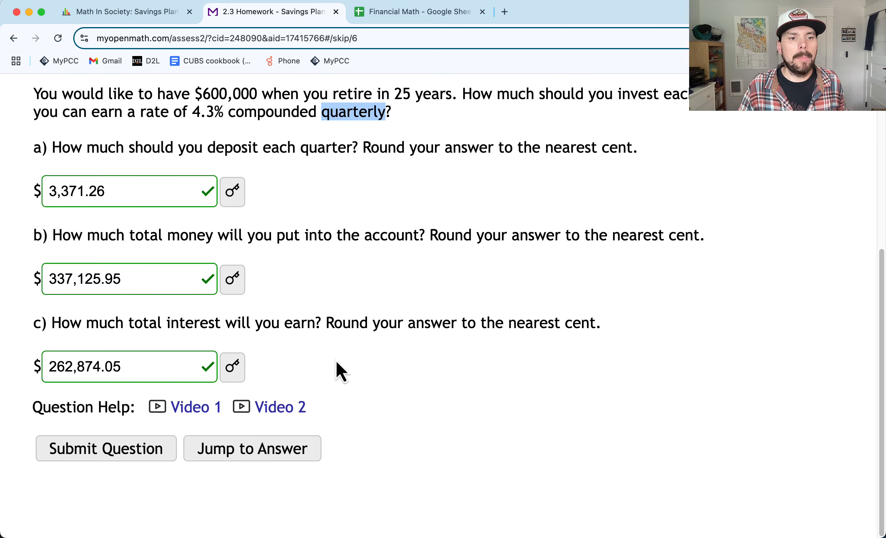
scroll(137, 352, up, 3)
Skip past Questions 7 and 8 to Question 9 and read the newscaster's retirement savings problem
click(174, 122)
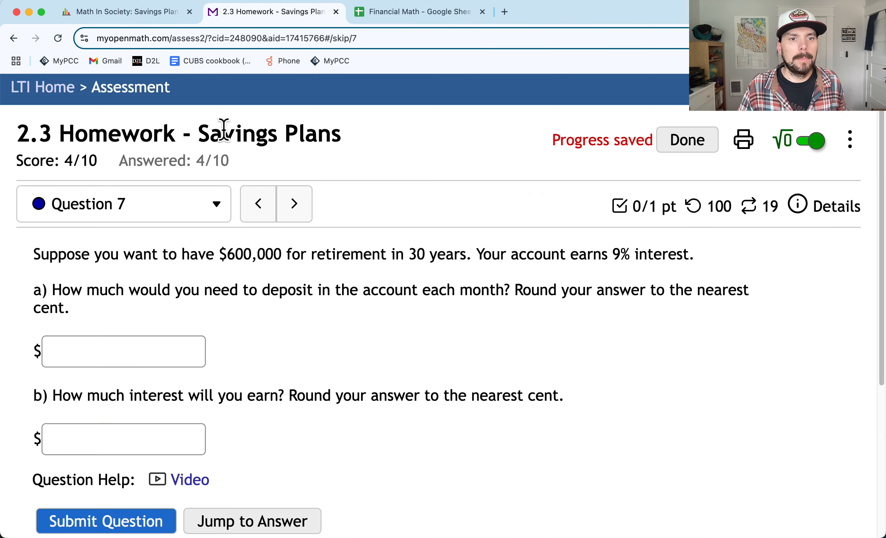
click(302, 206)
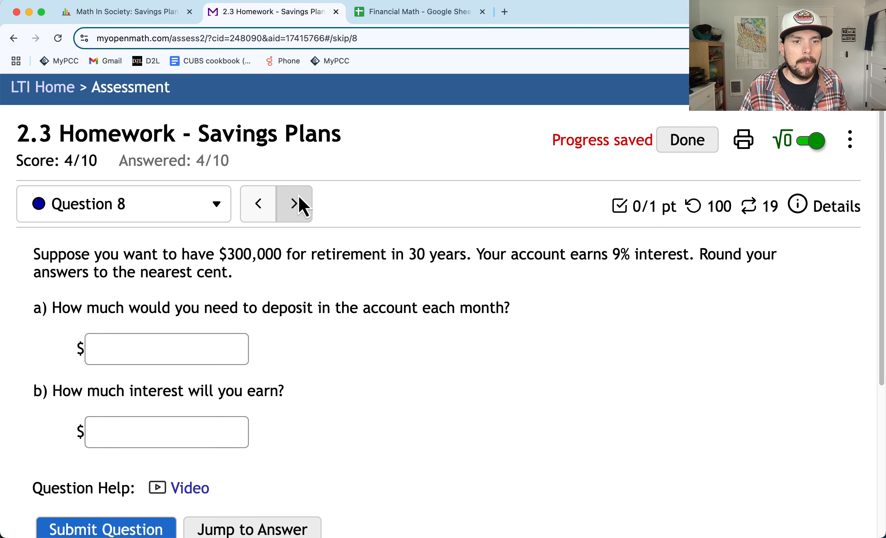
click(303, 205)
scroll(217, 341, down, 3)
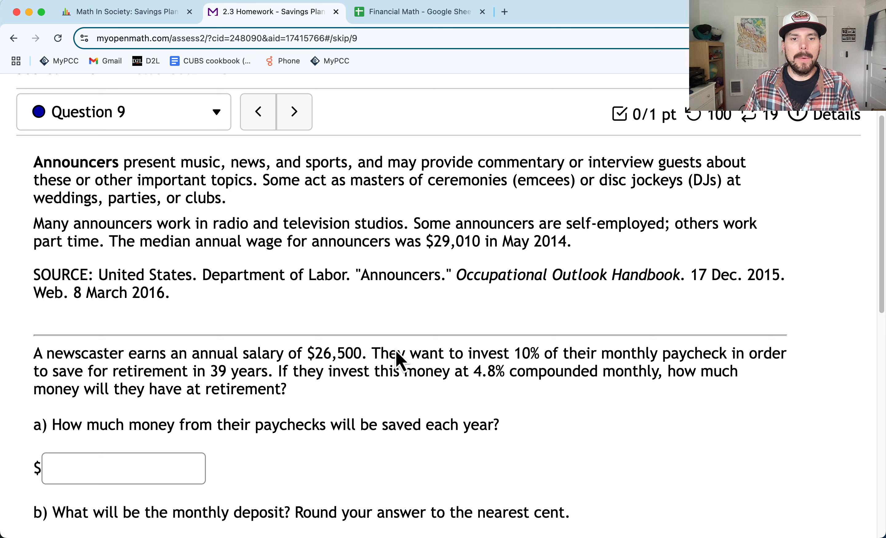
drag(34, 353, 490, 366)
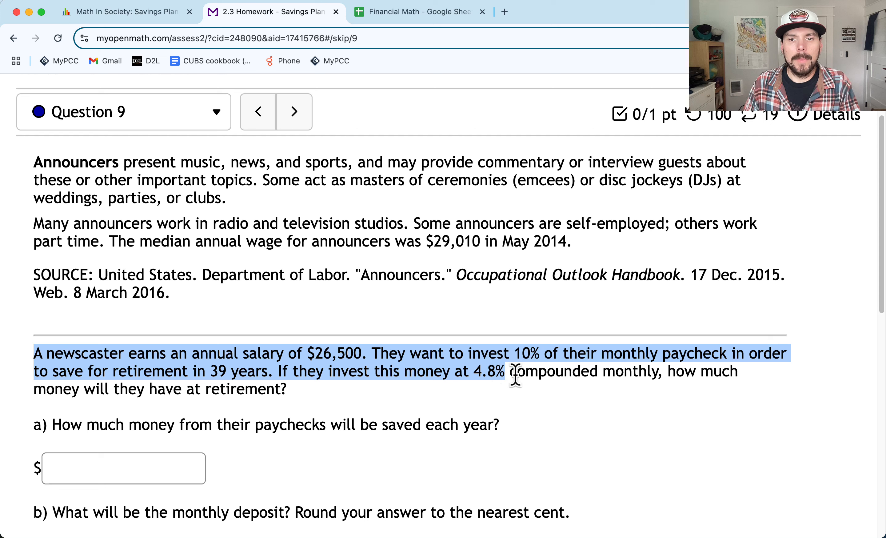
Examine Question 9's monthly paycheck investment and part a about the money saved each year
click(518, 352)
drag(463, 353, 602, 353)
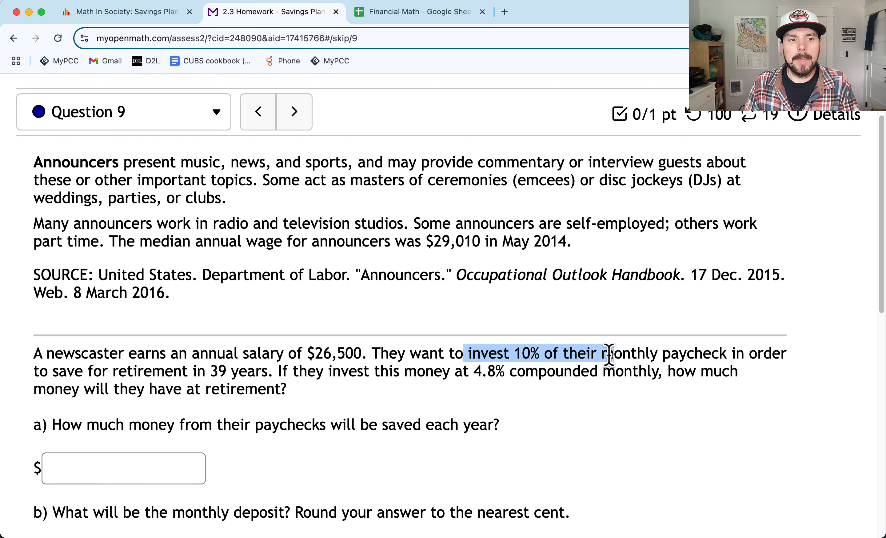
drag(98, 424, 478, 422)
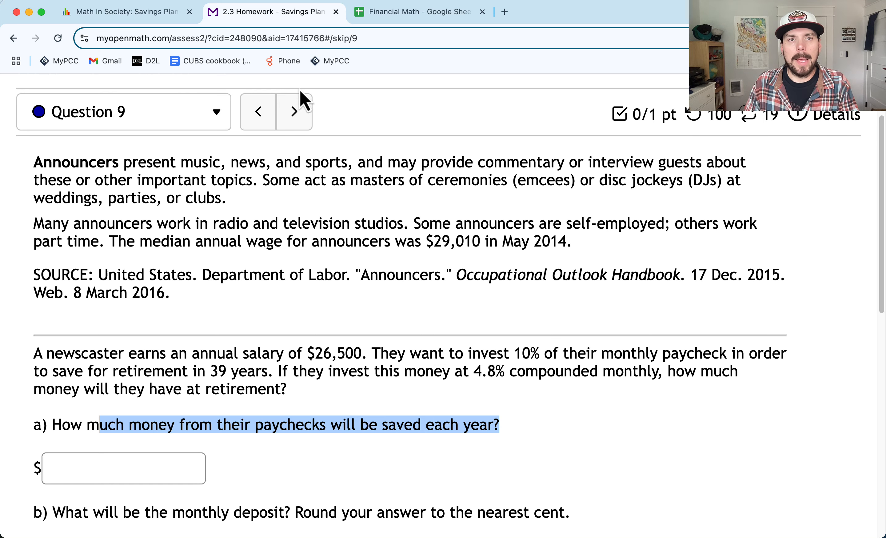
Go on to Question 10 and read both investment scenarios in the problem text
click(294, 112)
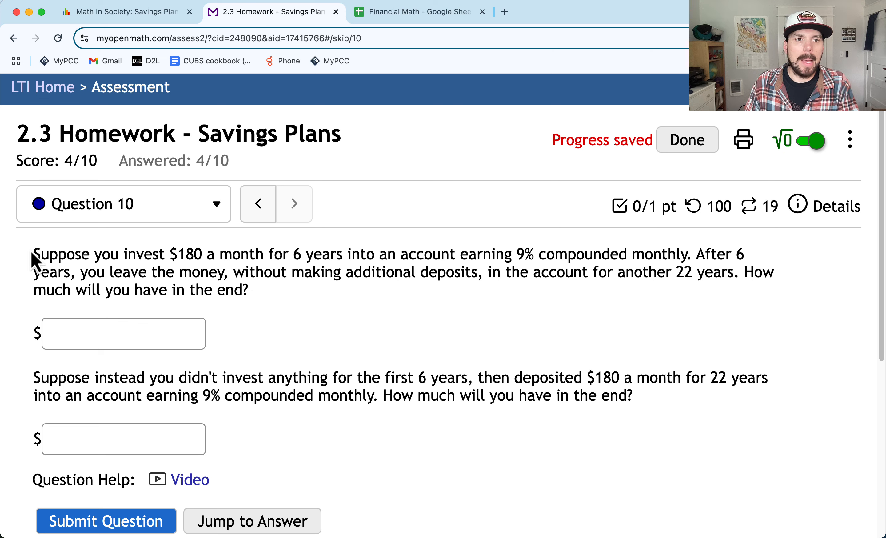
drag(37, 258, 659, 417)
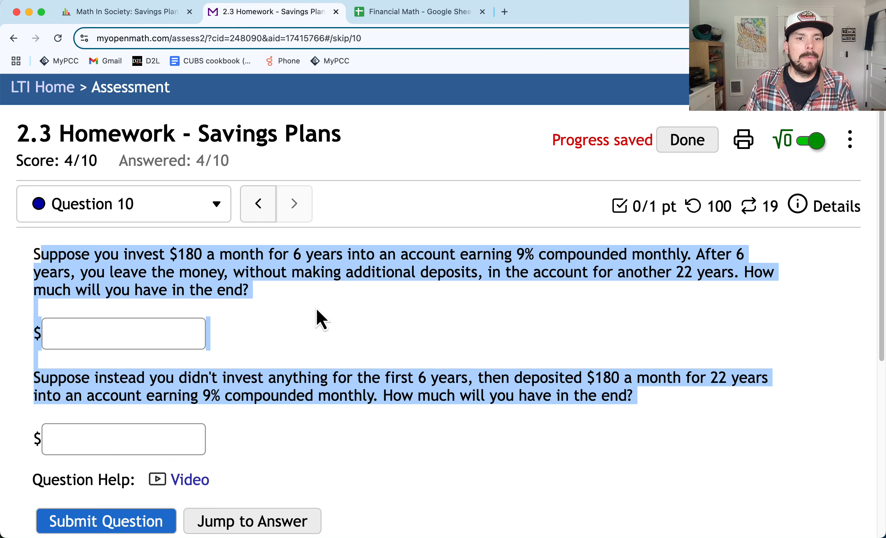
click(141, 254)
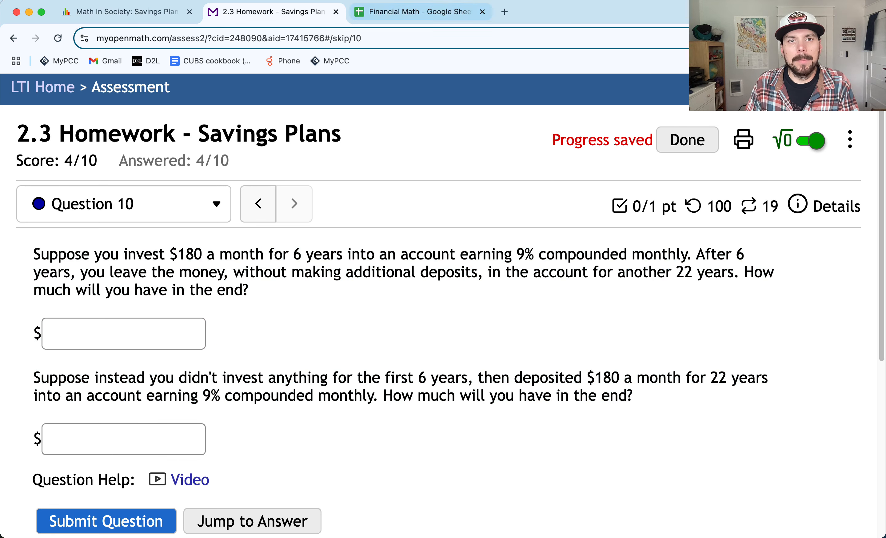
Switch to the Financial Math spreadsheet and inspect the row 2 interest and future value formulas on the Payments to find FV sheet
click(446, 20)
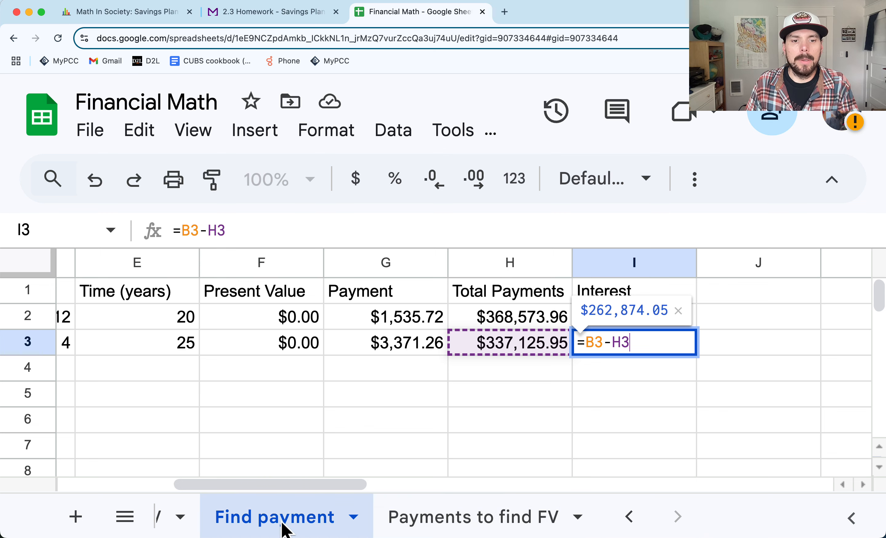
click(482, 535)
click(287, 520)
click(475, 520)
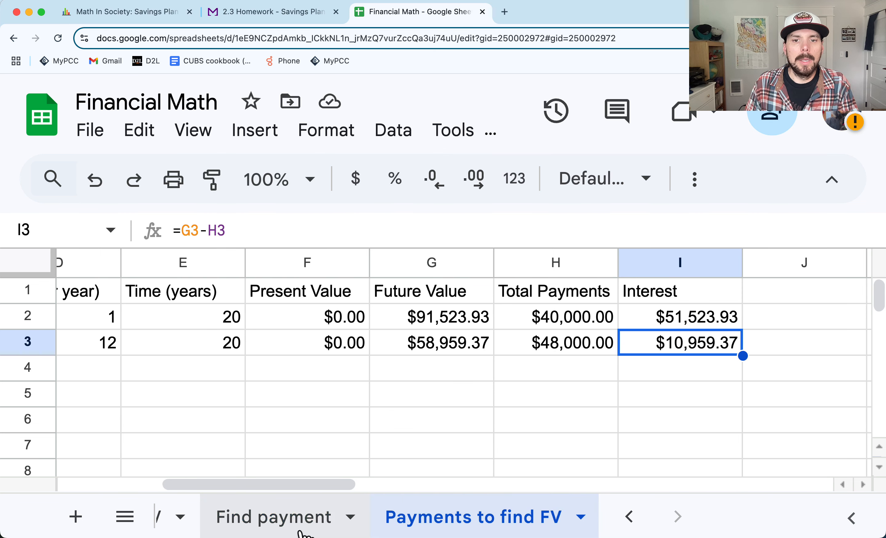
double_click(659, 318)
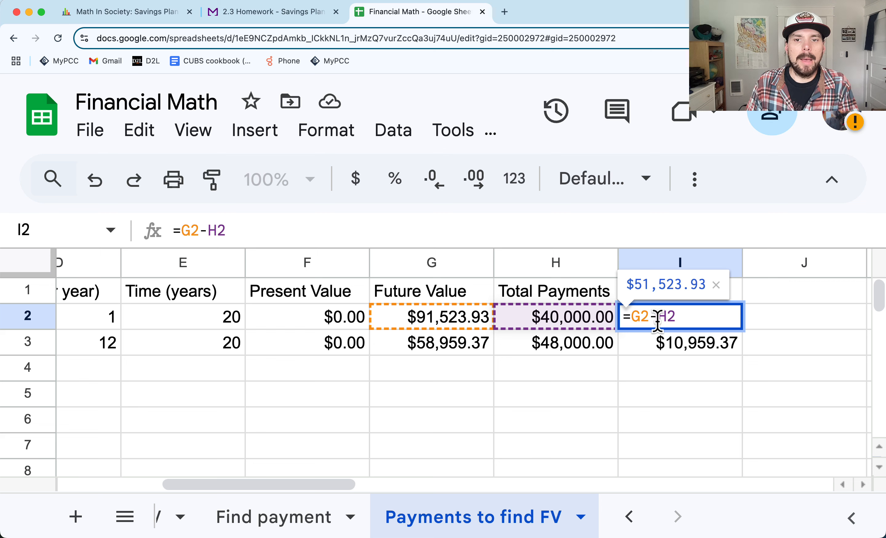
double_click(454, 322)
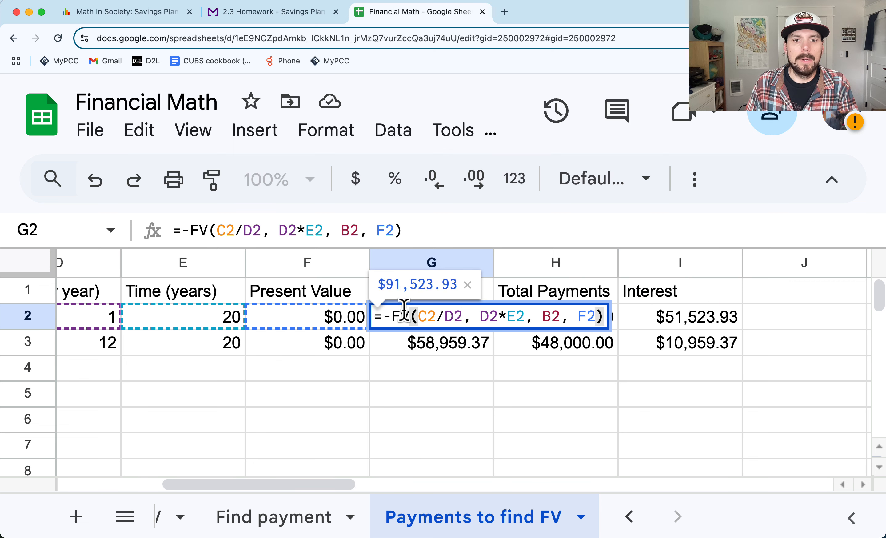
Inspect the payment formula in G2 on the Find payment sheet
double_click(288, 518)
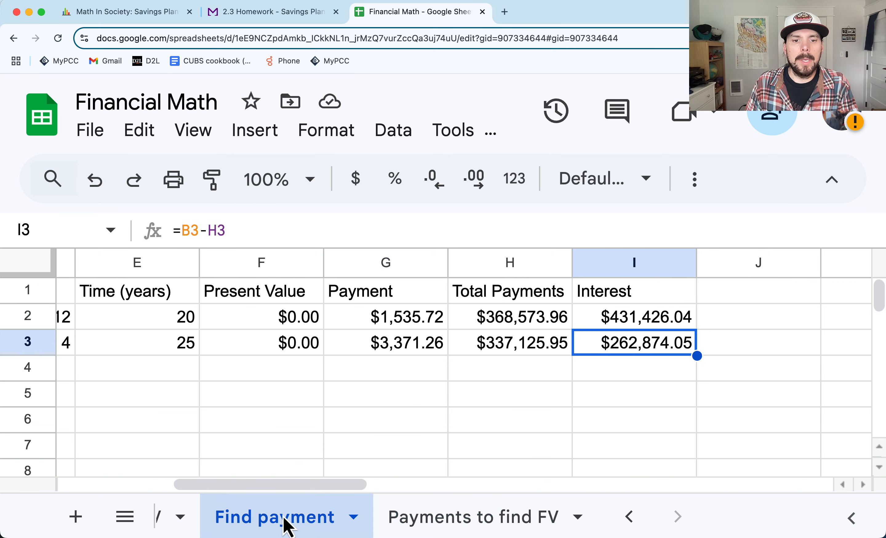
click(502, 321)
click(427, 326)
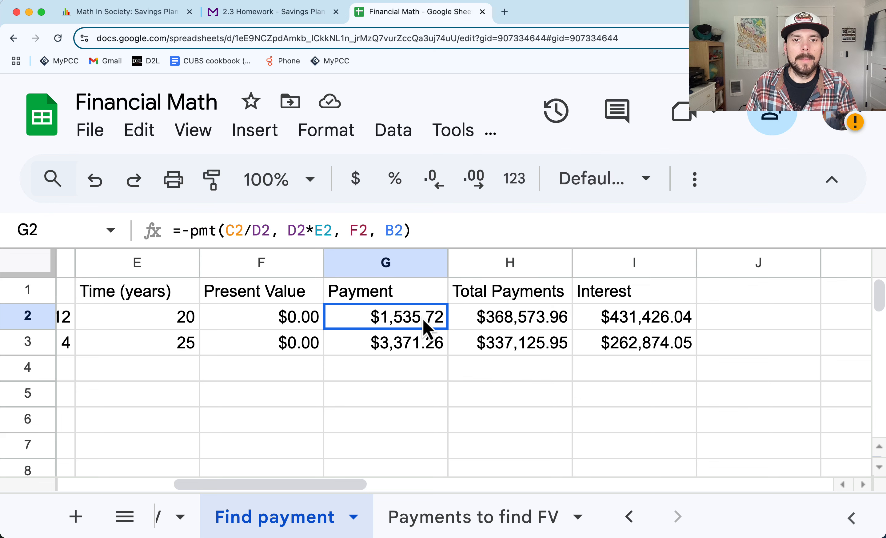
double_click(413, 321)
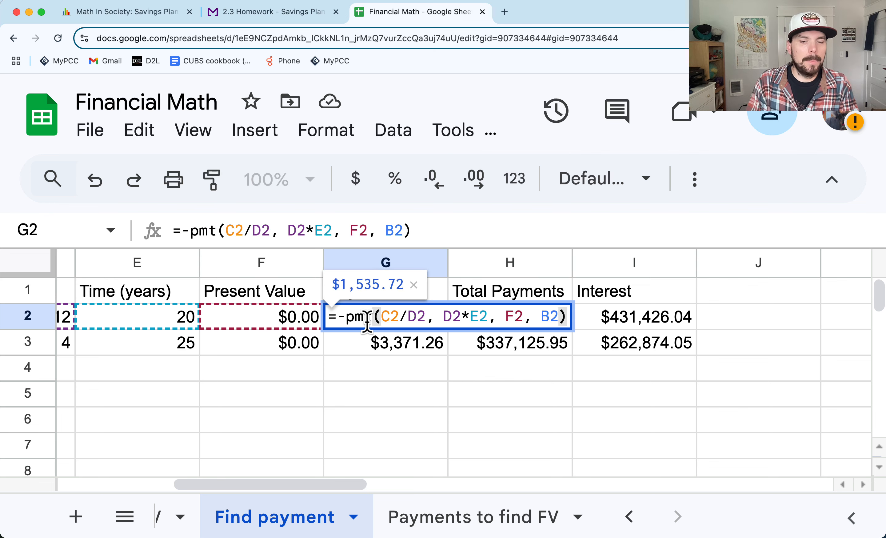